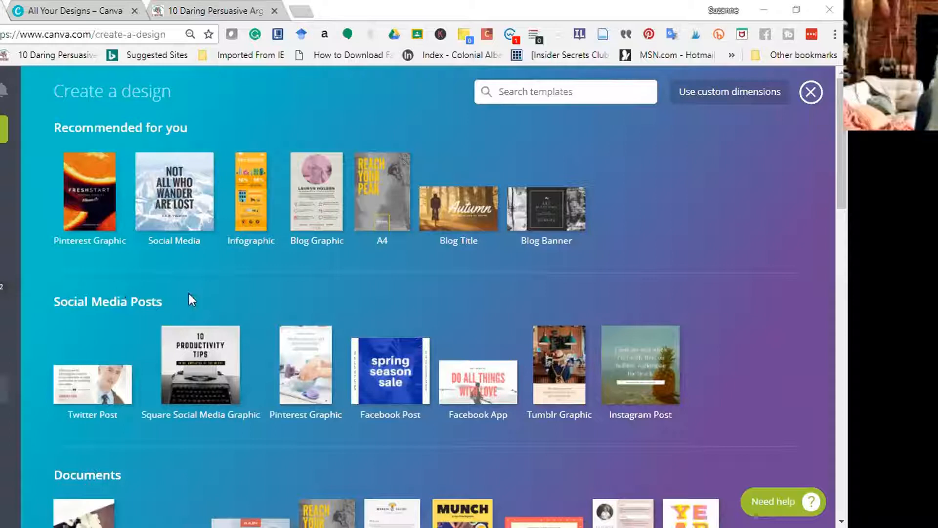
# Step: Look through the available design types, from Social Media Posts and Documents down to Events and Ads
pyautogui.scroll(-1, 190, 302)
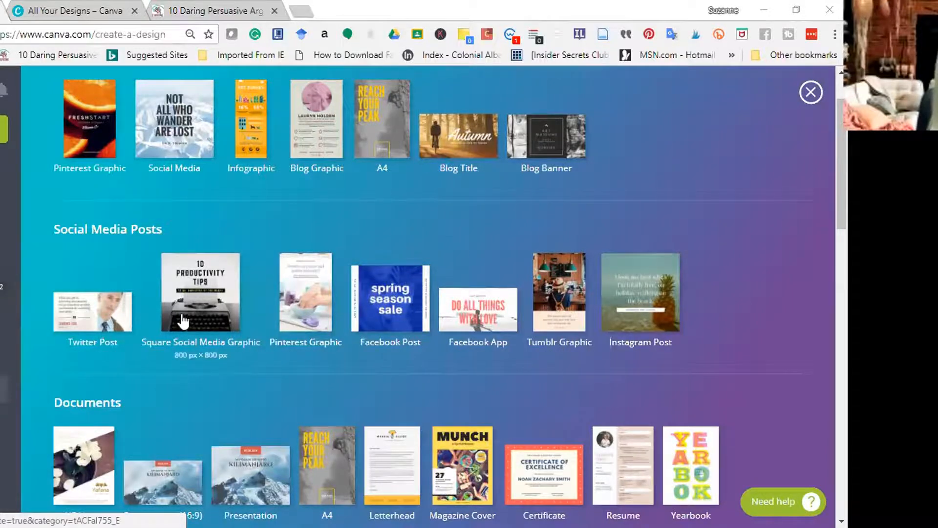
pyautogui.scroll(-5, 184, 318)
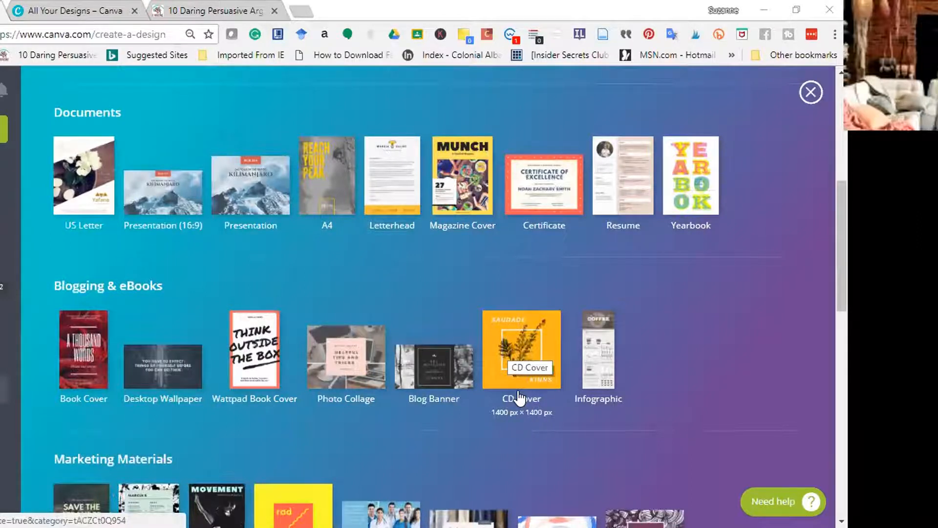
pyautogui.scroll(-3, 519, 397)
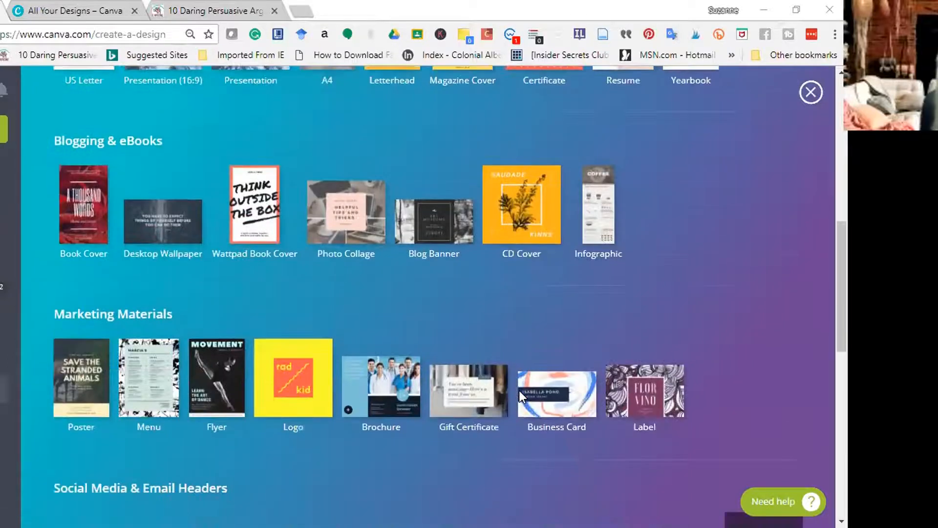
pyautogui.scroll(-2, 522, 397)
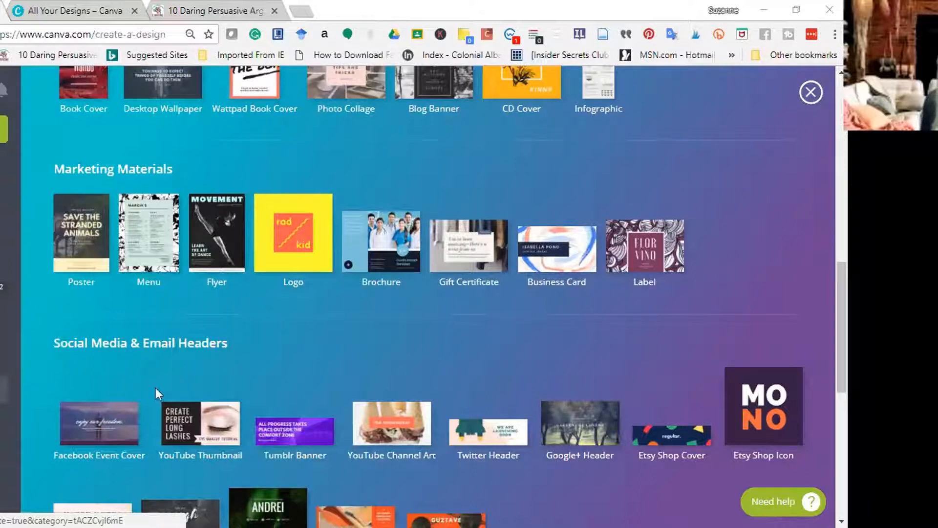
pyautogui.scroll(-1, 377, 412)
pyautogui.scroll(-2, 377, 412)
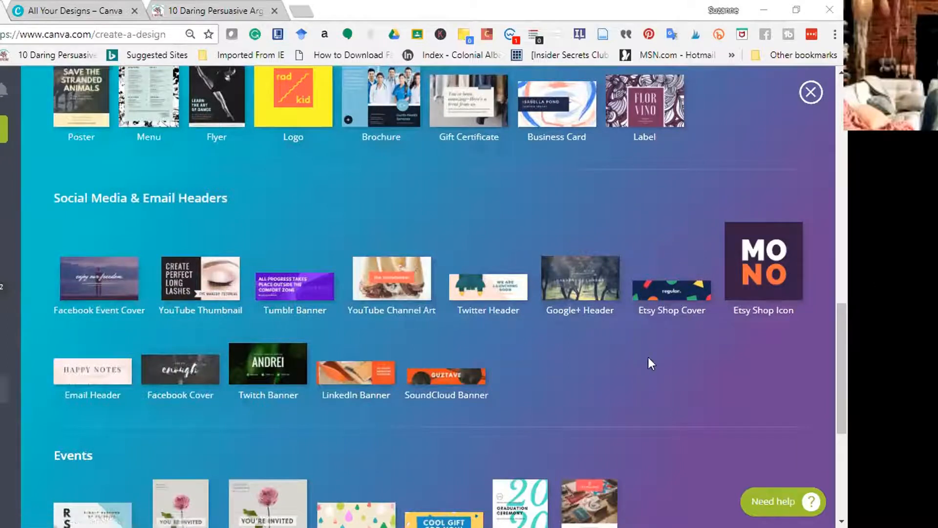
pyautogui.scroll(-3, 231, 434)
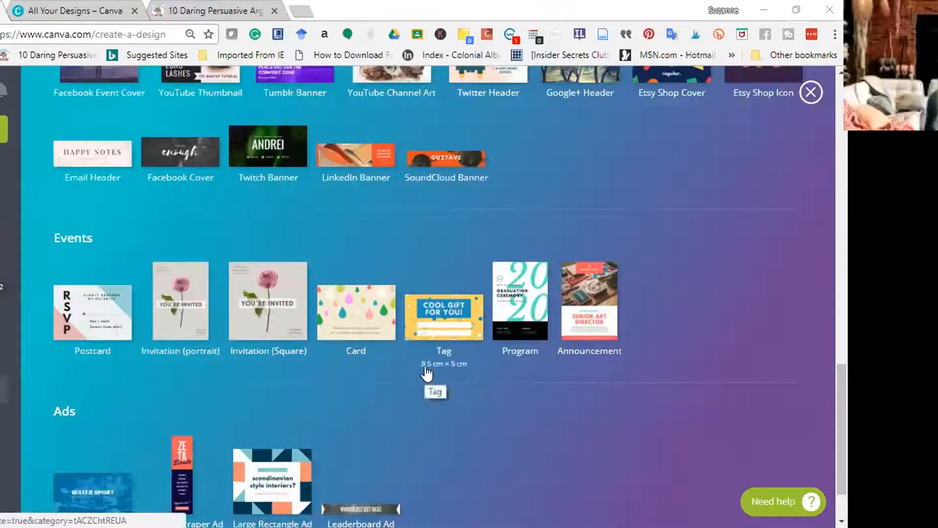
pyautogui.scroll(-1, 427, 374)
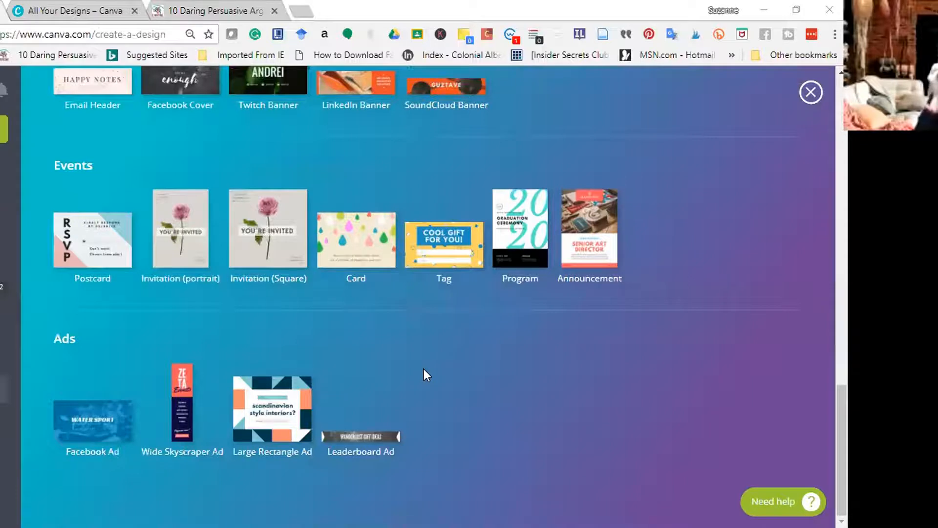
pyautogui.scroll(3, 206, 317)
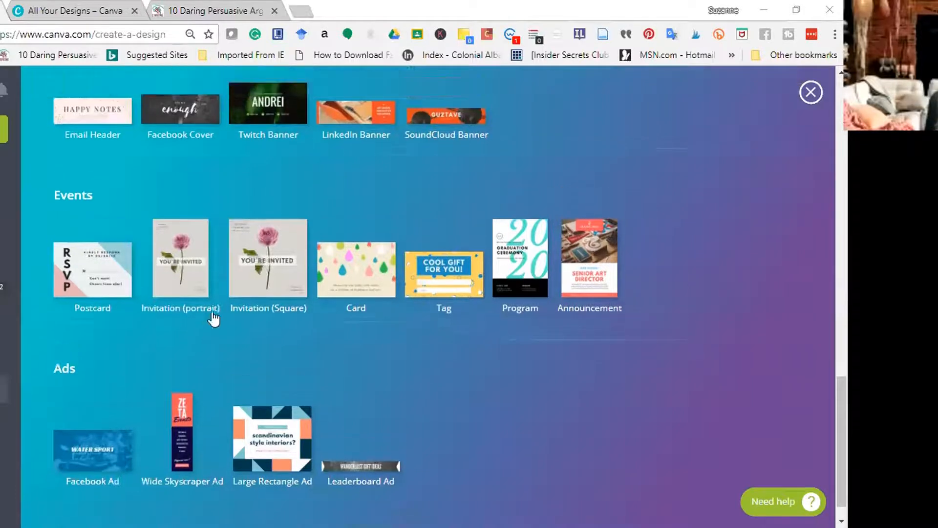
pyautogui.scroll(3, 136, 303)
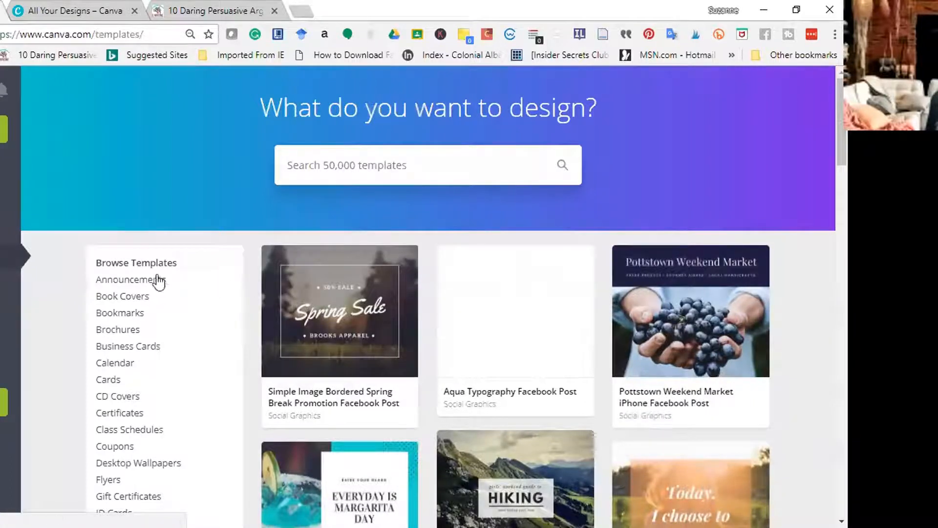
# Step: Examine the Browse Templates category list from Announcements down to Worksheets, along with the sample templates
pyautogui.scroll(-4, 147, 284)
pyautogui.scroll(3, 151, 264)
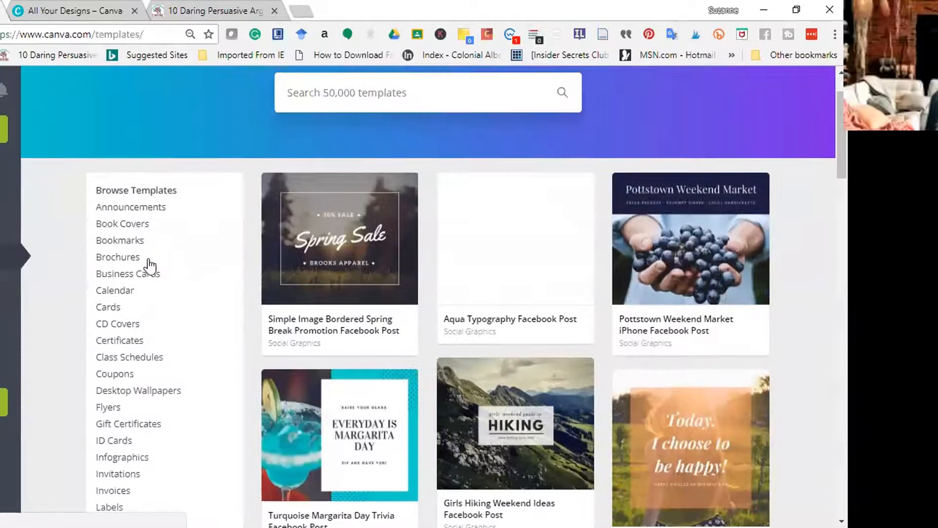
pyautogui.scroll(-2, 148, 287)
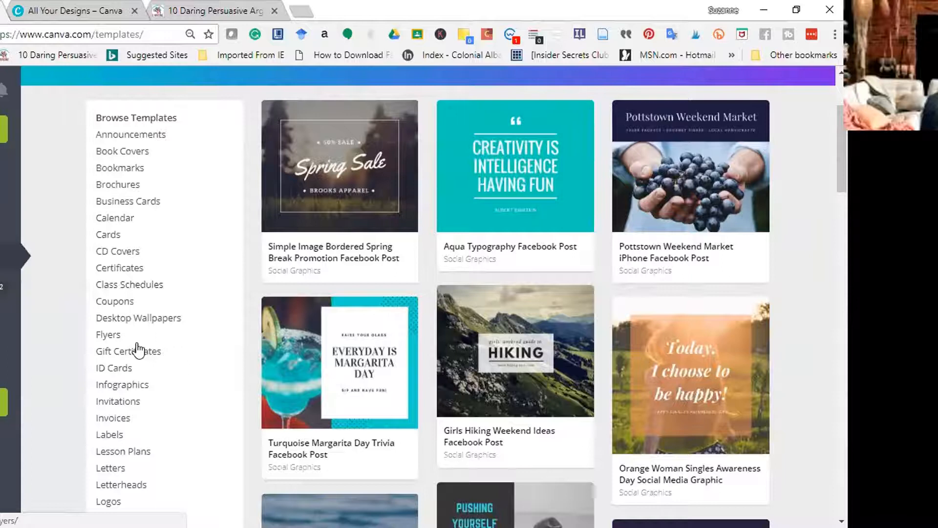
pyautogui.scroll(-3, 138, 349)
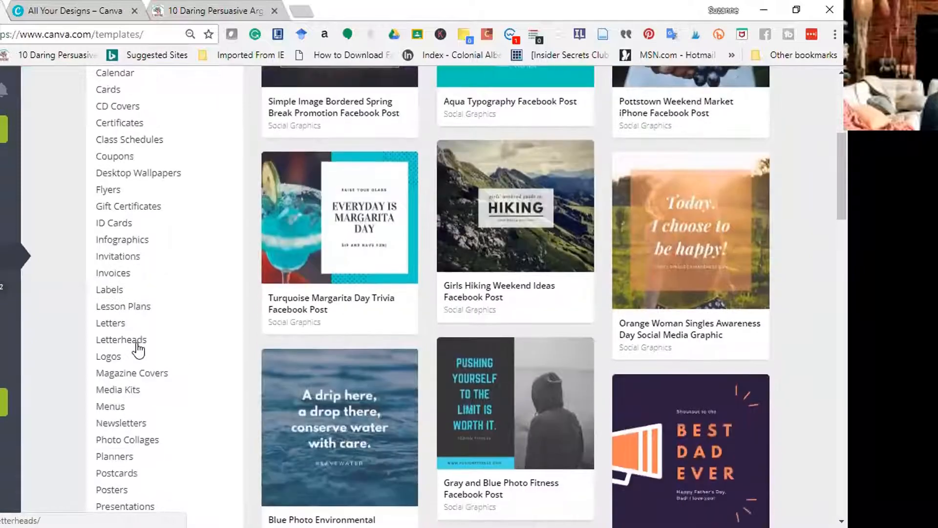
pyautogui.scroll(-1, 138, 350)
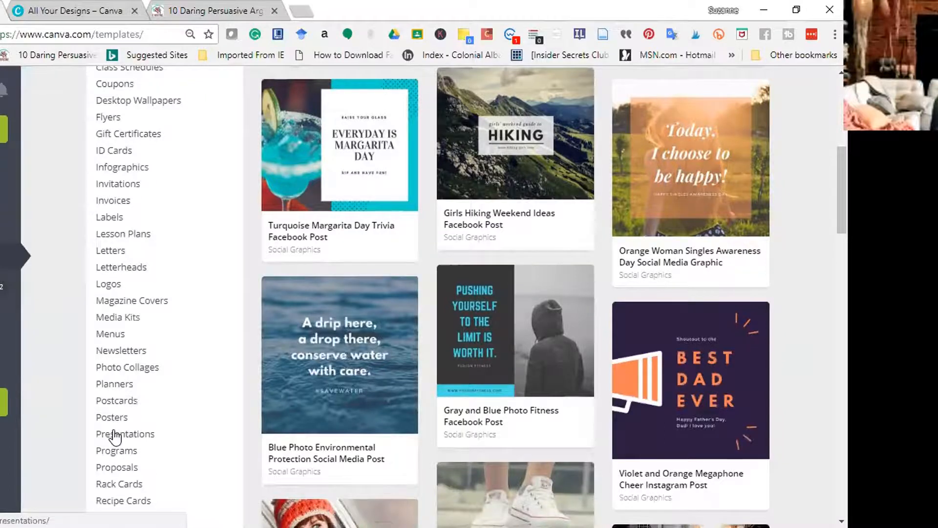
pyautogui.scroll(-3, 115, 438)
pyautogui.scroll(-3, 115, 438)
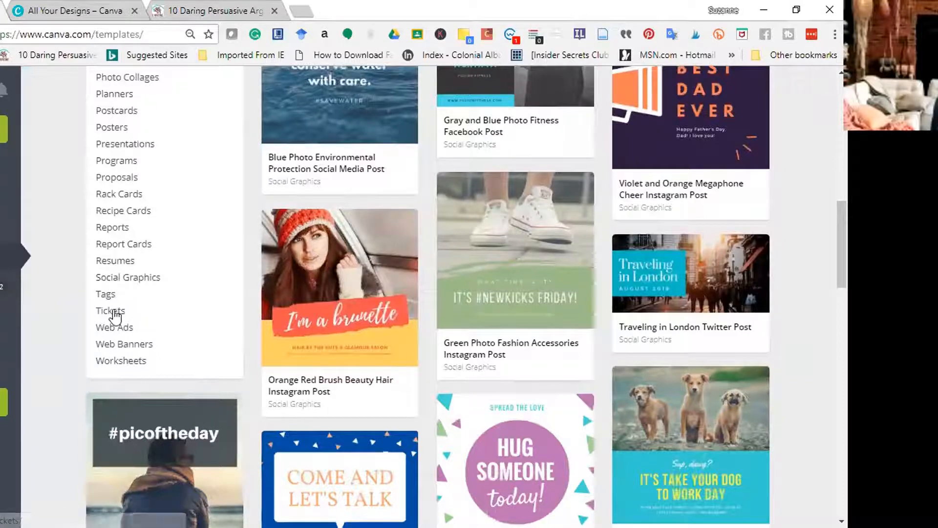
pyautogui.scroll(4, 115, 313)
pyautogui.scroll(6, 114, 310)
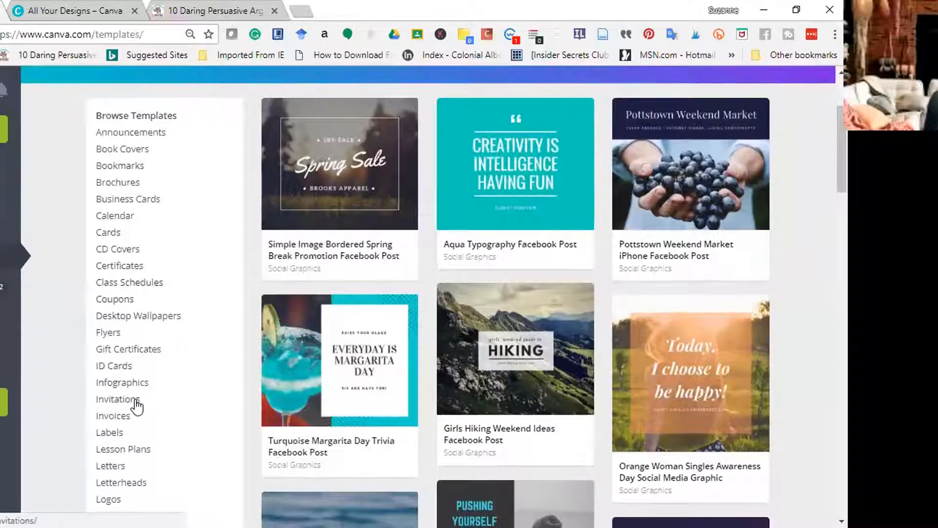
pyautogui.scroll(-2, 135, 402)
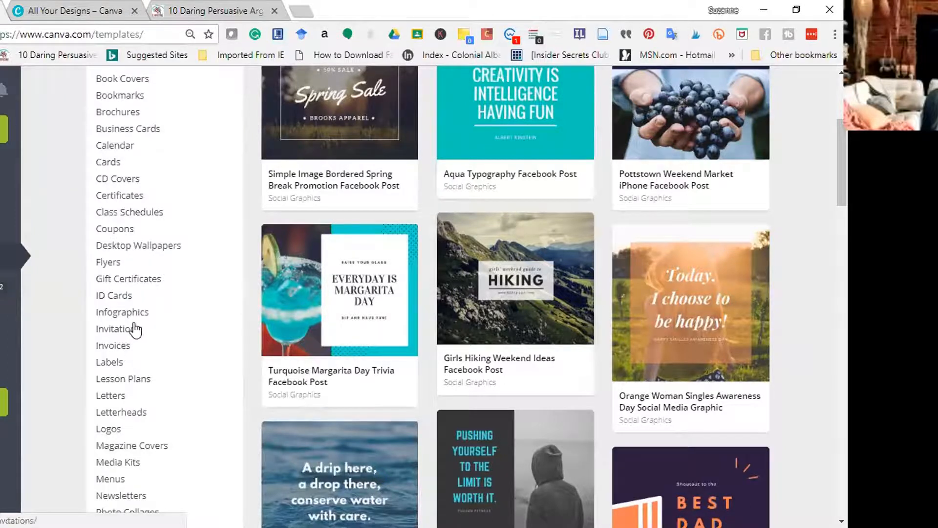
pyautogui.scroll(3, 136, 330)
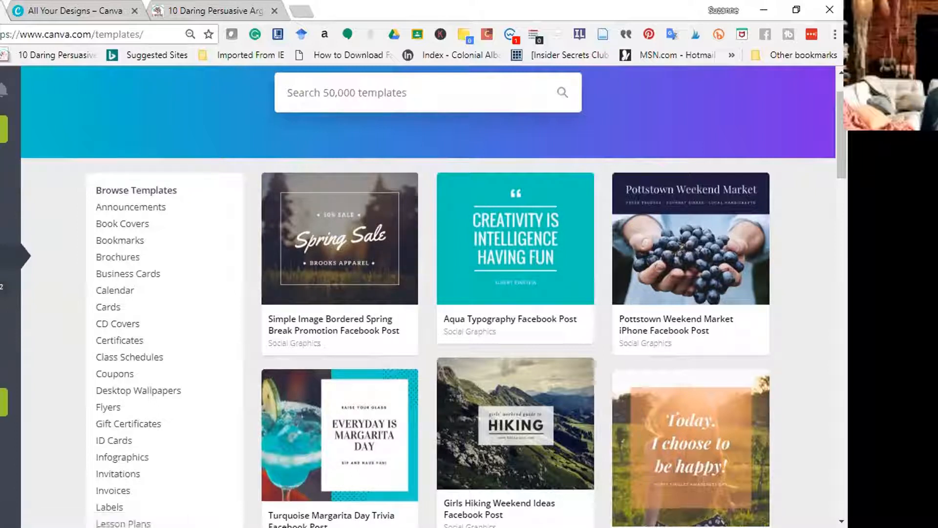
# Step: Return to the design types, start a Blog Graphic design, and apply the free "How to Style Sneakers" layout to its blank page
pyautogui.hotkey('alt', 'Left')
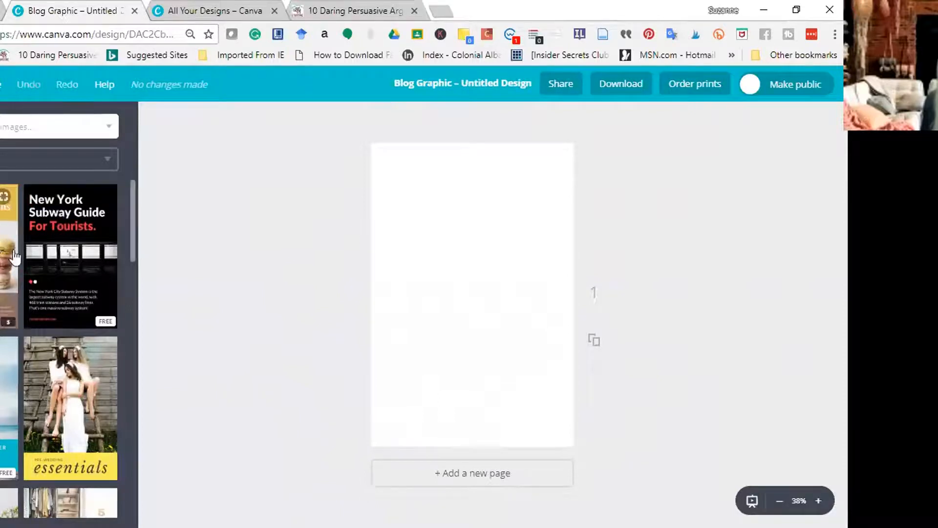
pyautogui.scroll(-2, 2, 303)
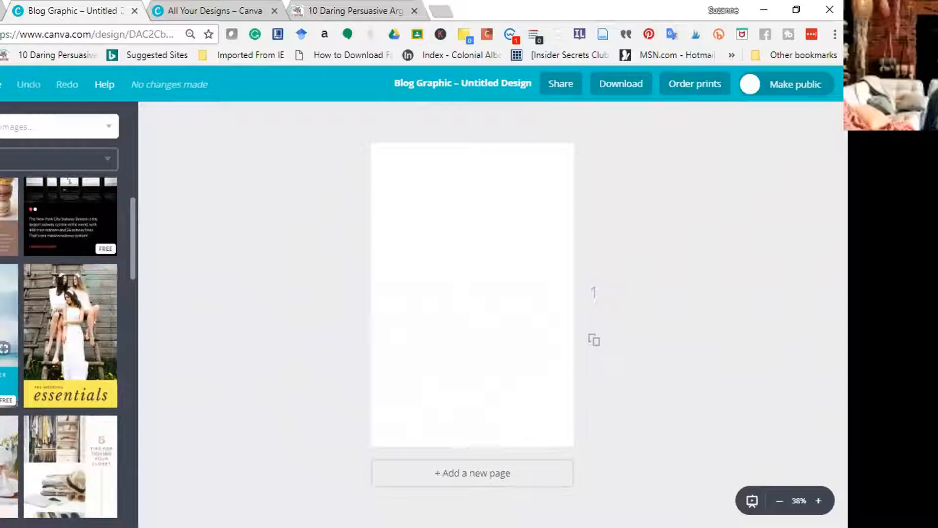
pyautogui.scroll(2, 29, 372)
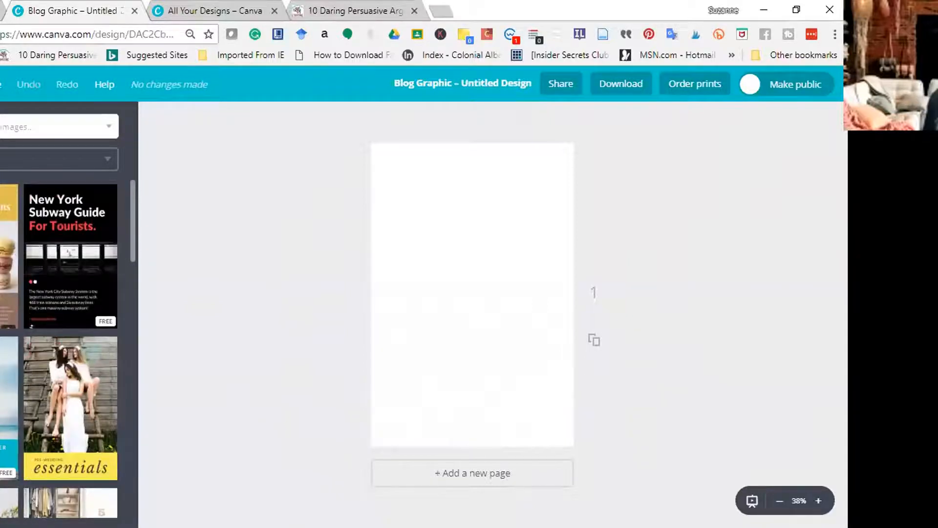
pyautogui.scroll(-3, 6, 342)
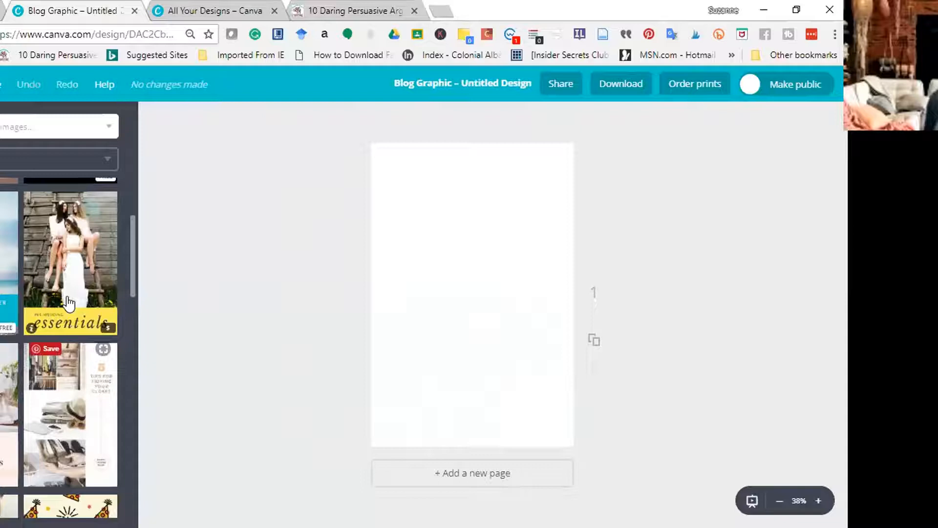
pyautogui.scroll(3, 67, 304)
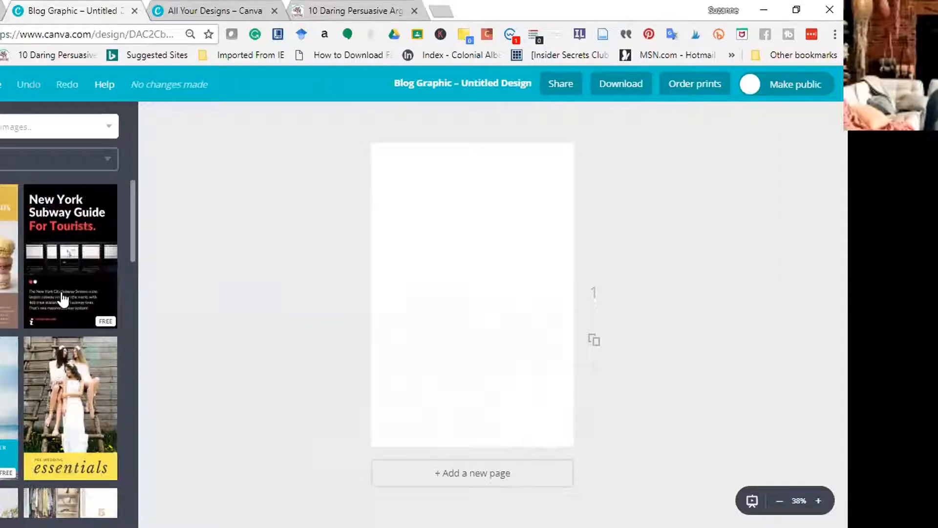
pyautogui.scroll(-3, 62, 299)
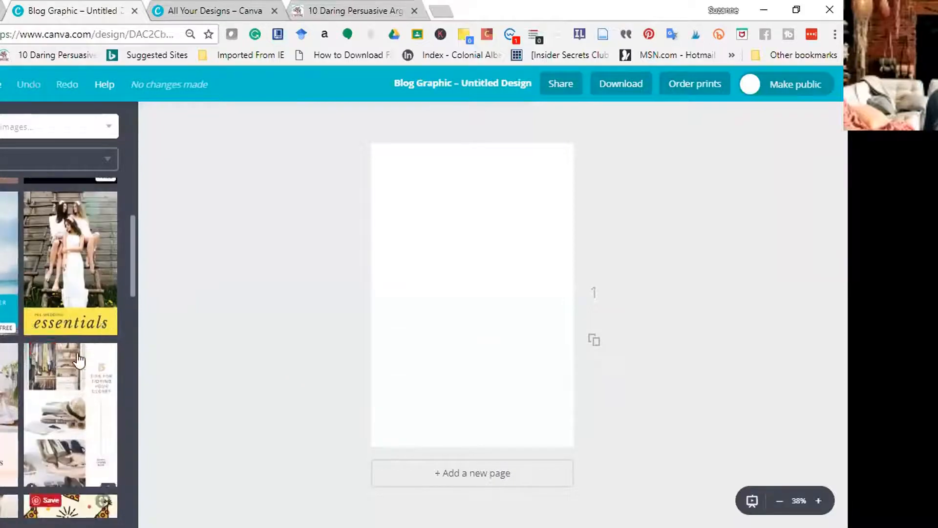
pyautogui.scroll(-2, 79, 366)
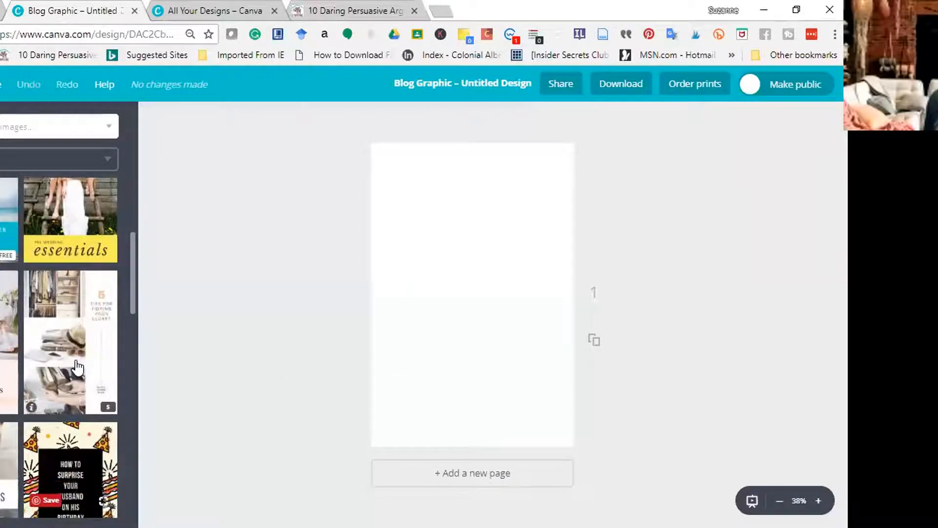
pyautogui.scroll(-3, 77, 367)
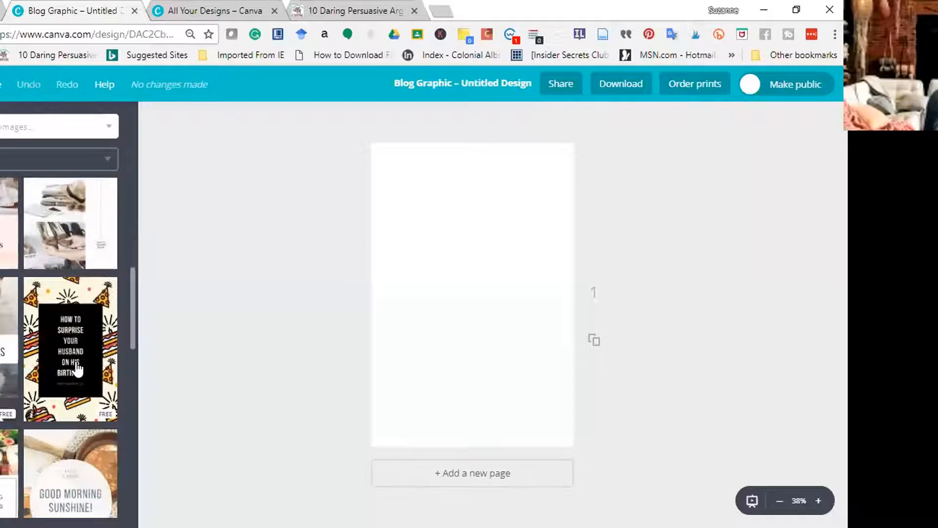
pyautogui.scroll(-3, 77, 366)
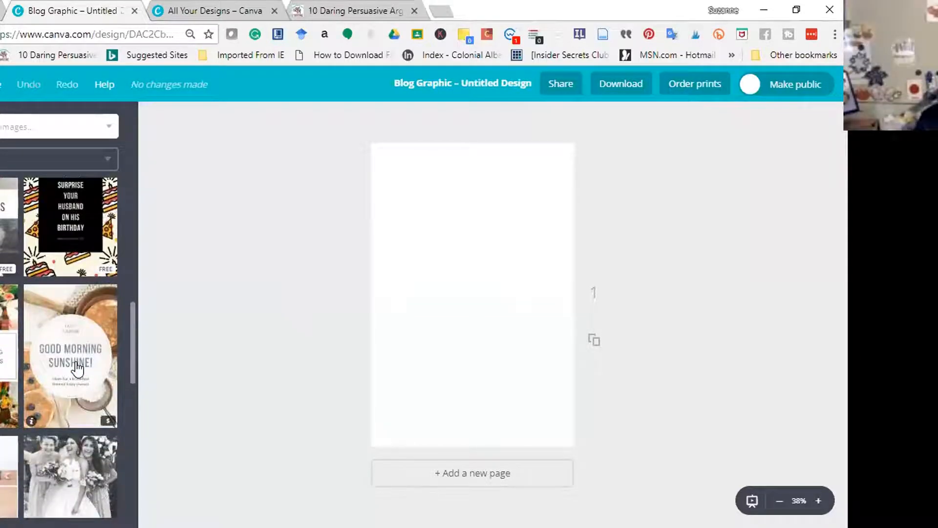
pyautogui.scroll(3, 78, 366)
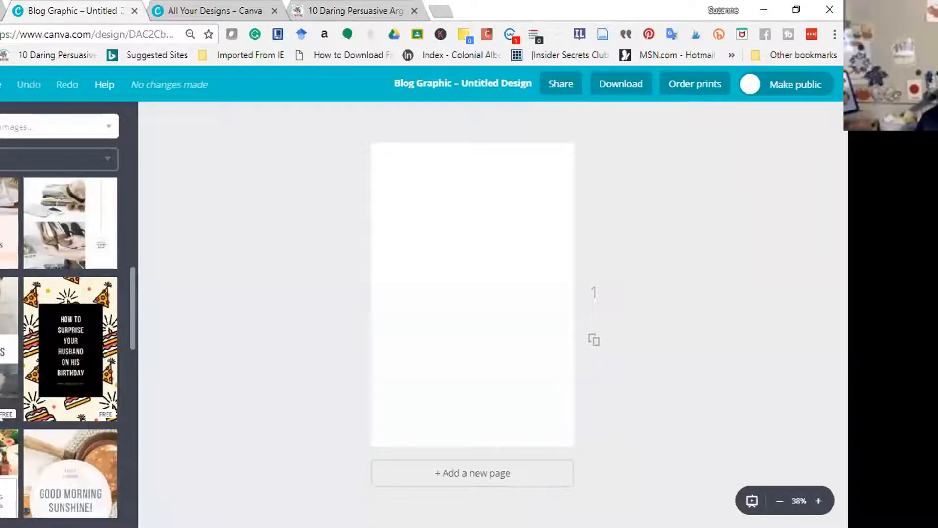
pyautogui.click(9, 342)
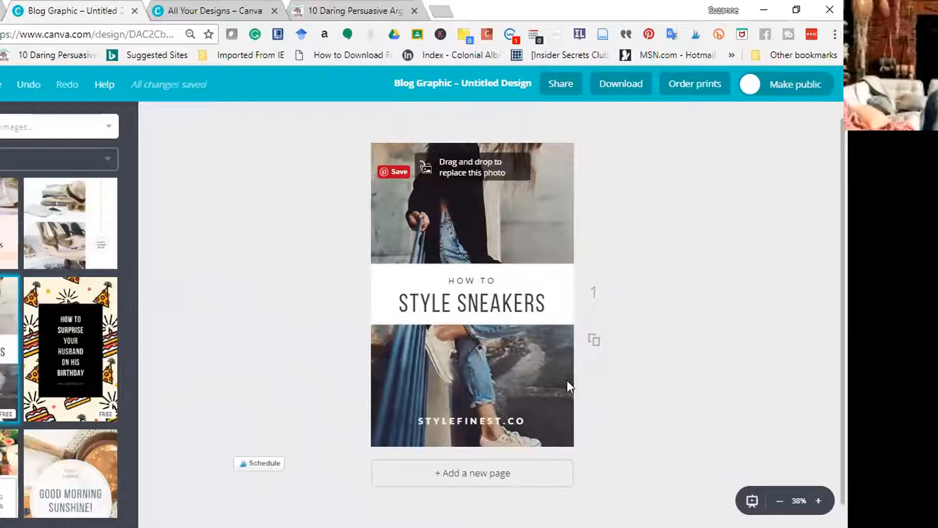
# Step: Replace the small "HOW TO" line above the template's main title with "WHY SHOULD YOU HIRE"
pyautogui.click(455, 279)
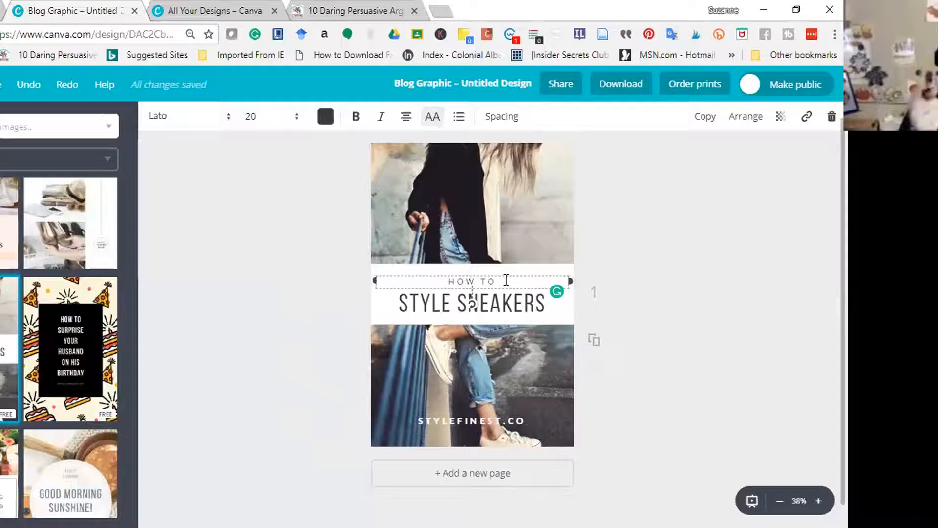
pyautogui.moveTo(507, 280); pyautogui.dragTo(435, 284)
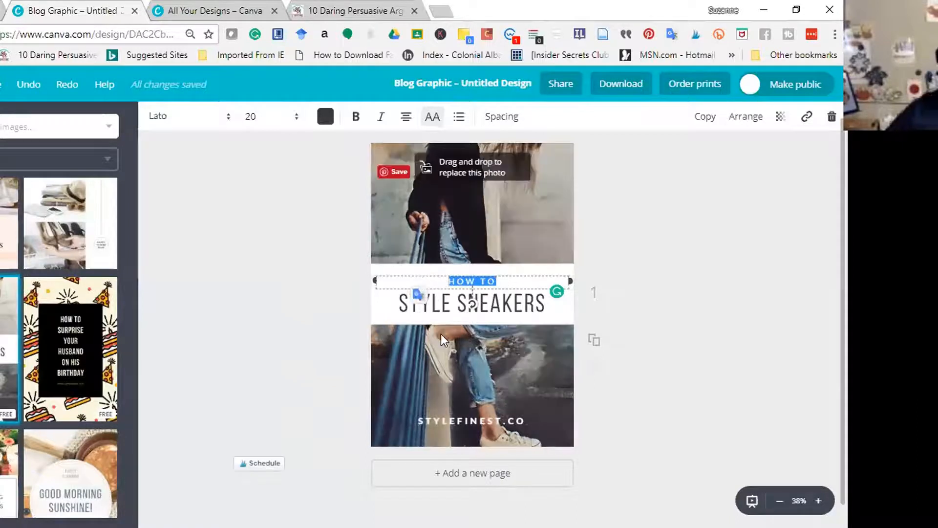
pyautogui.write('W')
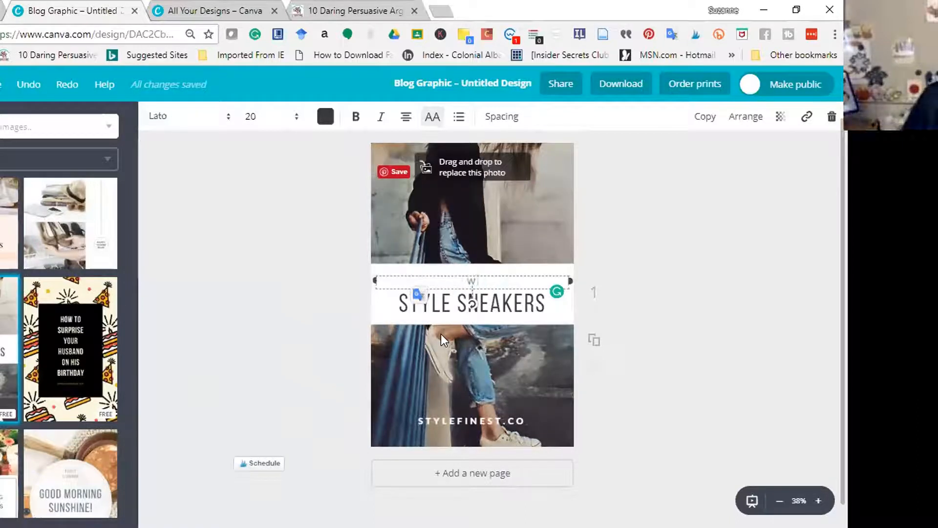
pyautogui.write('HY')
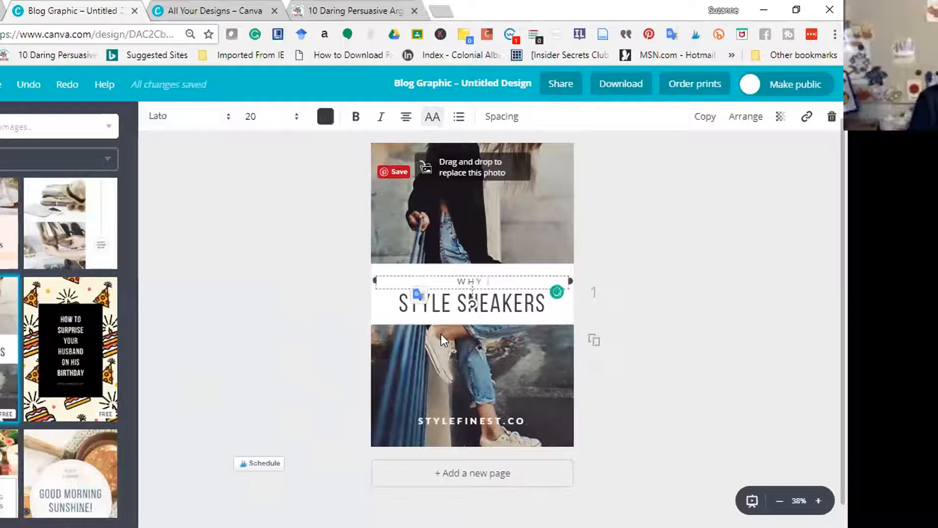
pyautogui.write(' SHOULD YOU')
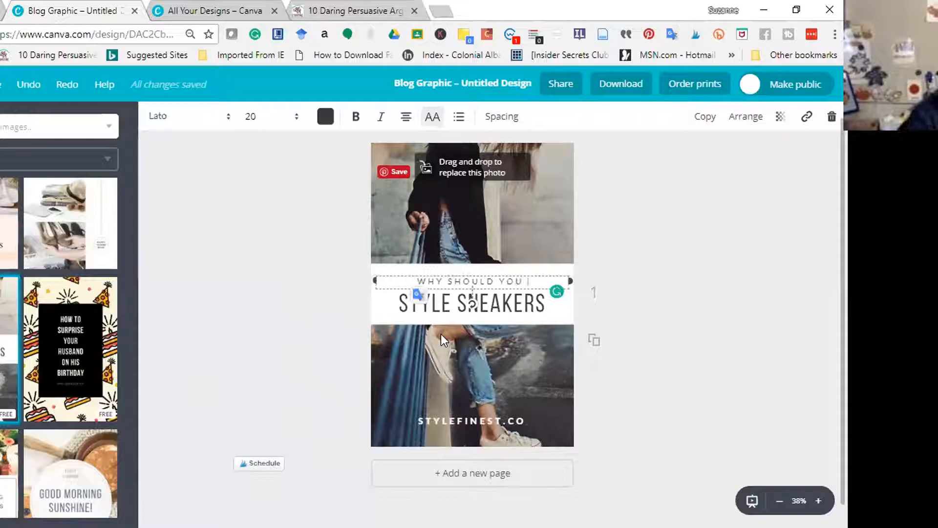
pyautogui.write(' HIRE')
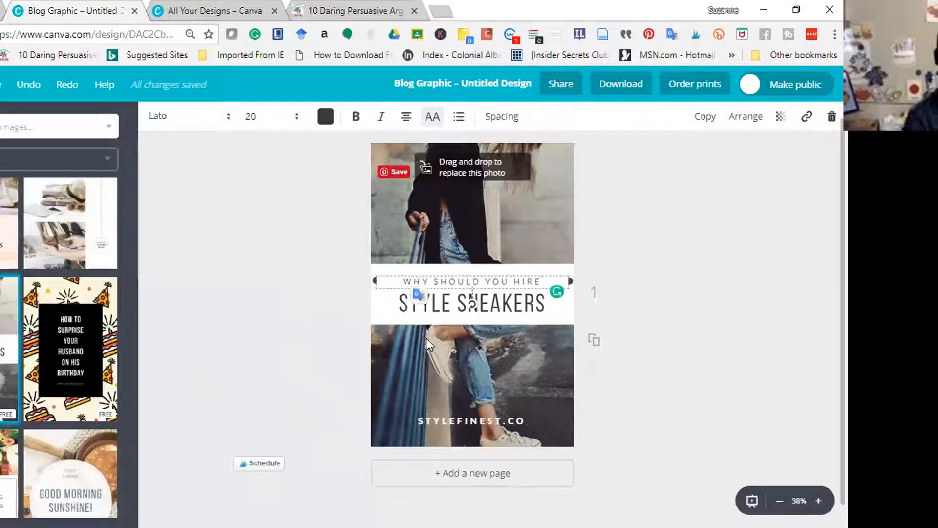
pyautogui.click(435, 299)
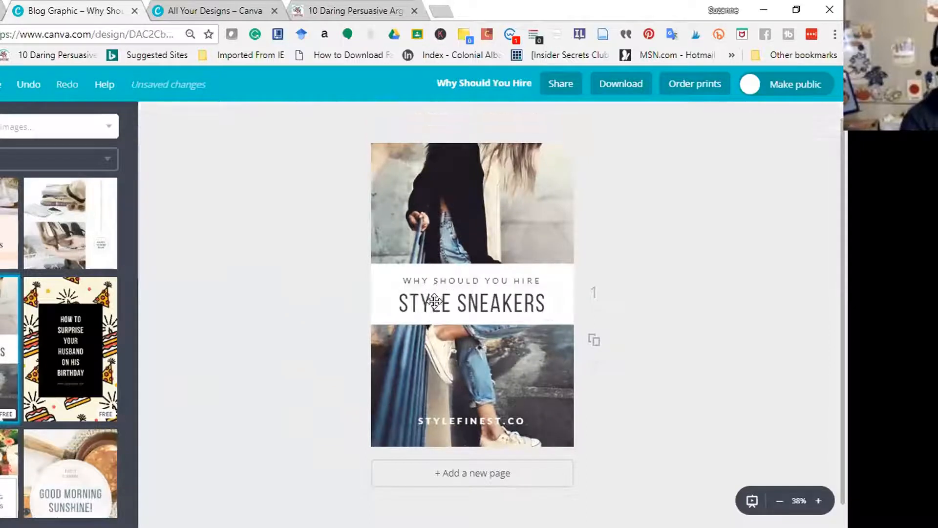
# Step: Replace the template's main title "STYLE SNEAKERS" with "AN ONLINE TUTOR"
pyautogui.press('Delete')
pyautogui.press('Delete')
pyautogui.press('Delete')
pyautogui.press('Delete')
pyautogui.press('Delete')
pyautogui.press('Delete')
pyautogui.press('Delete')
pyautogui.press('Delete')
pyautogui.press('Delete')
pyautogui.press('Delete')
pyautogui.press('Delete')
pyautogui.press('Delete')
pyautogui.press('Delete')
pyautogui.press('Delete')
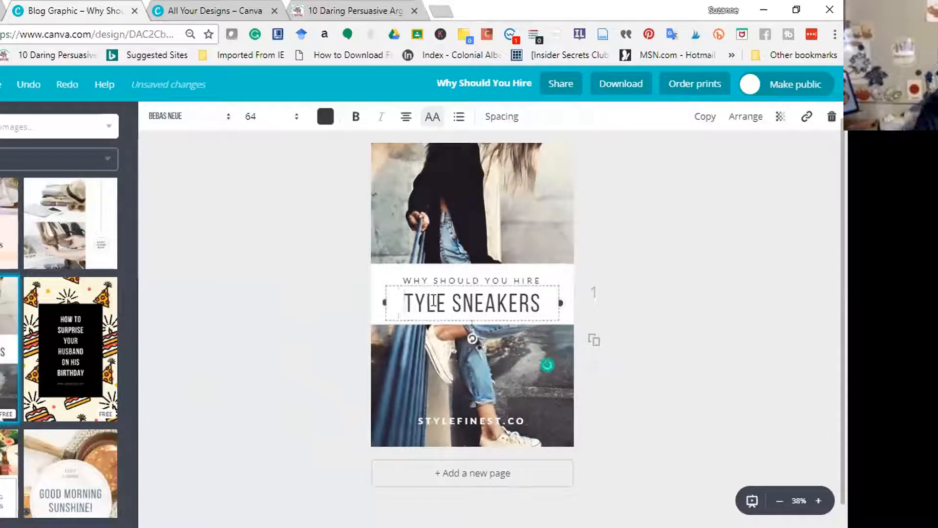
pyautogui.write('AN ONLN')
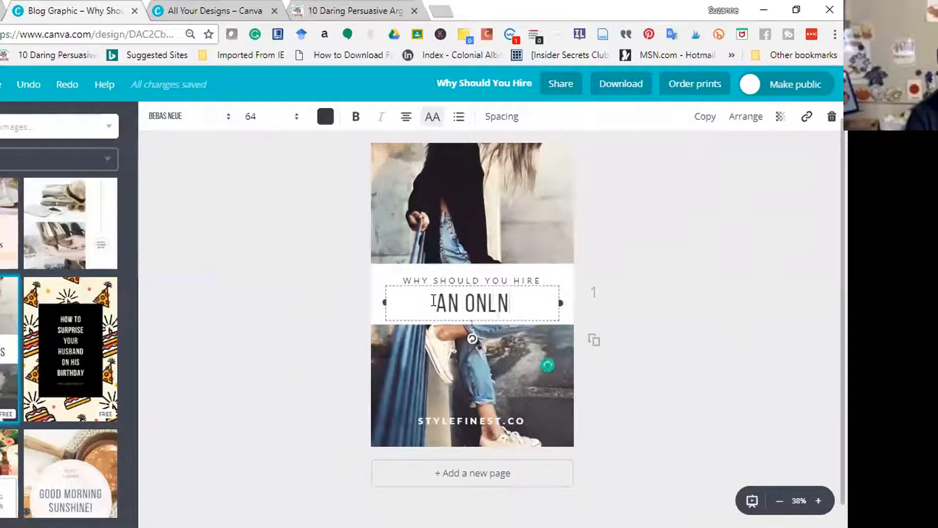
pyautogui.press('BackSpace')
pyautogui.write('INE TUTOR')
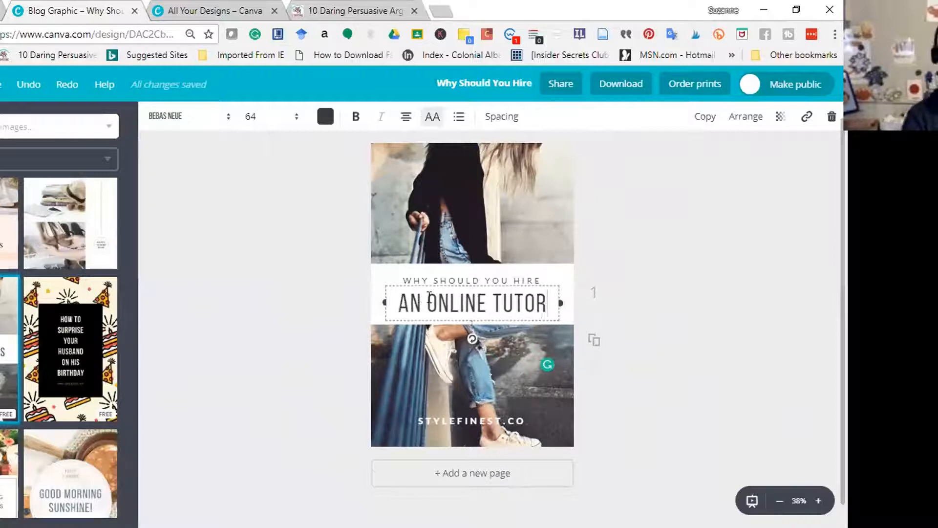
pyautogui.press('Escape')
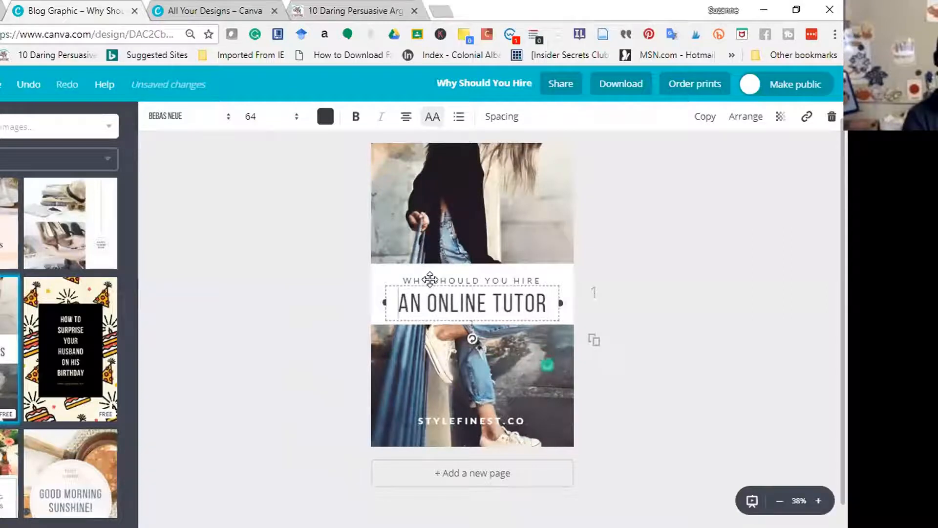
# Step: Change the font of the "AN ONLINE TUTOR" title to Architects Daughter
pyautogui.click(228, 120)
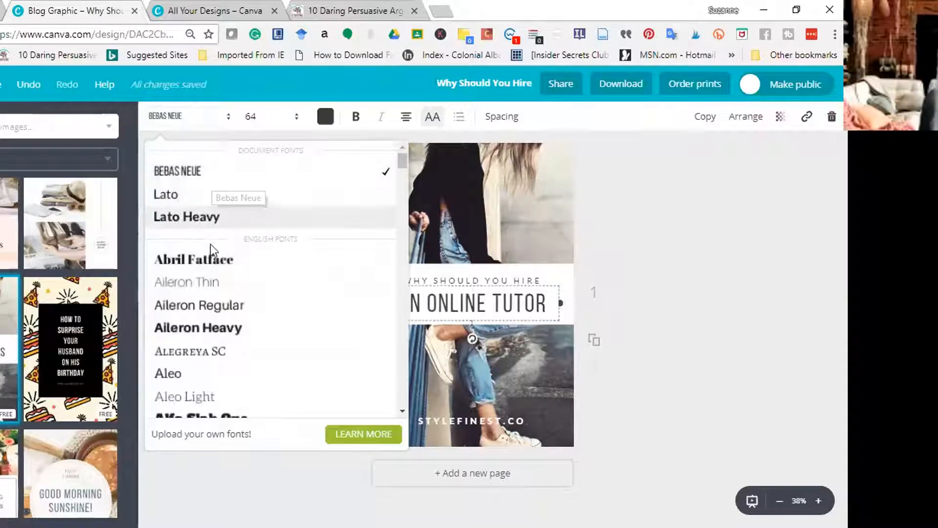
pyautogui.scroll(-3, 210, 249)
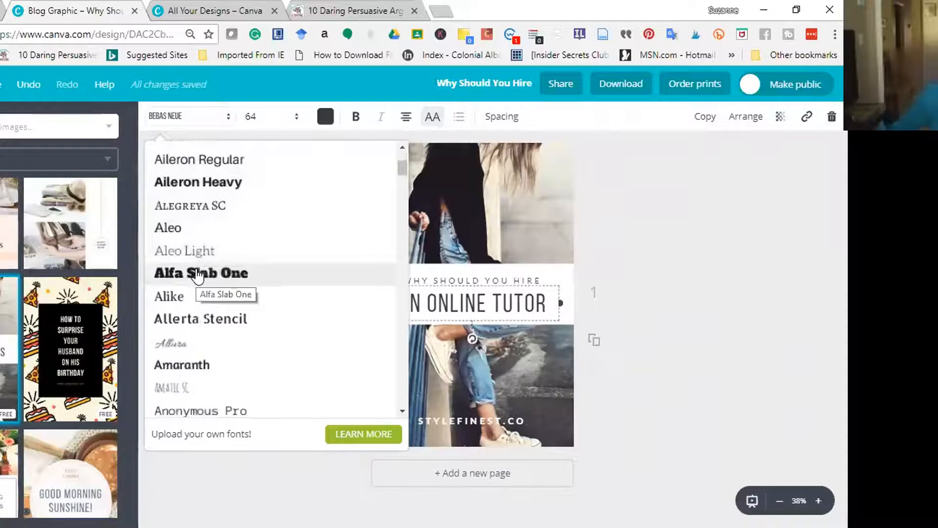
pyautogui.scroll(-2, 193, 271)
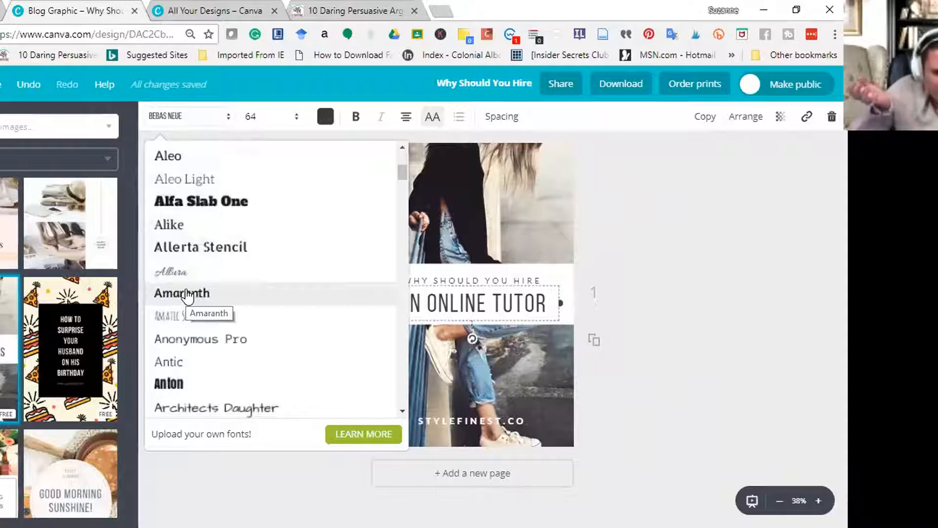
pyautogui.scroll(-1, 187, 295)
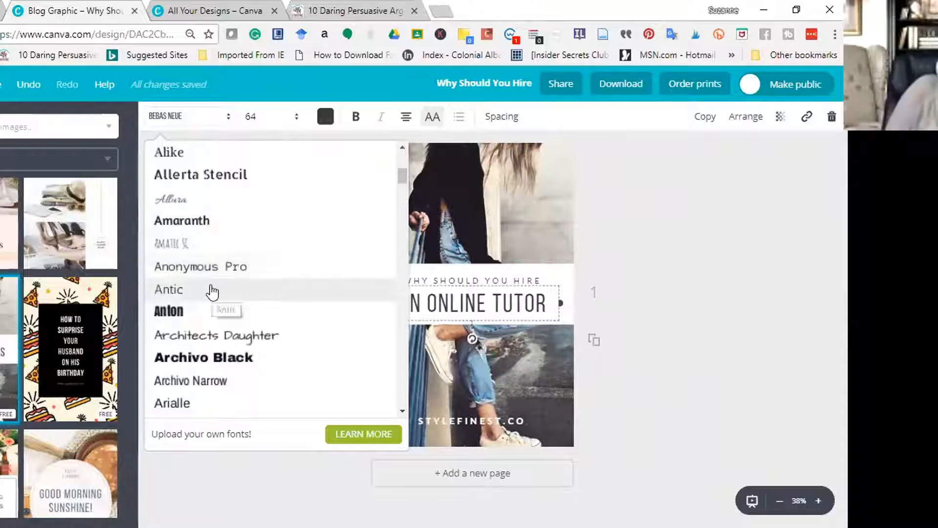
pyautogui.scroll(-5, 212, 294)
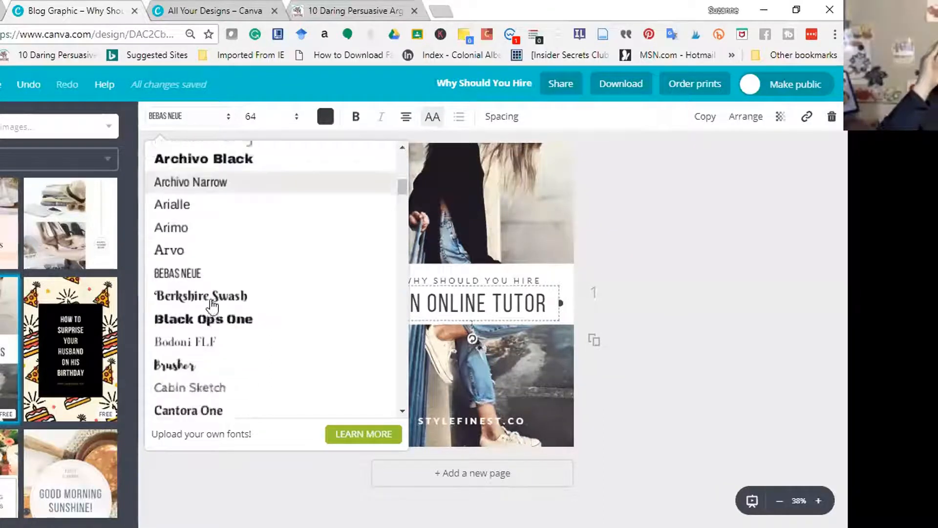
pyautogui.scroll(3, 212, 305)
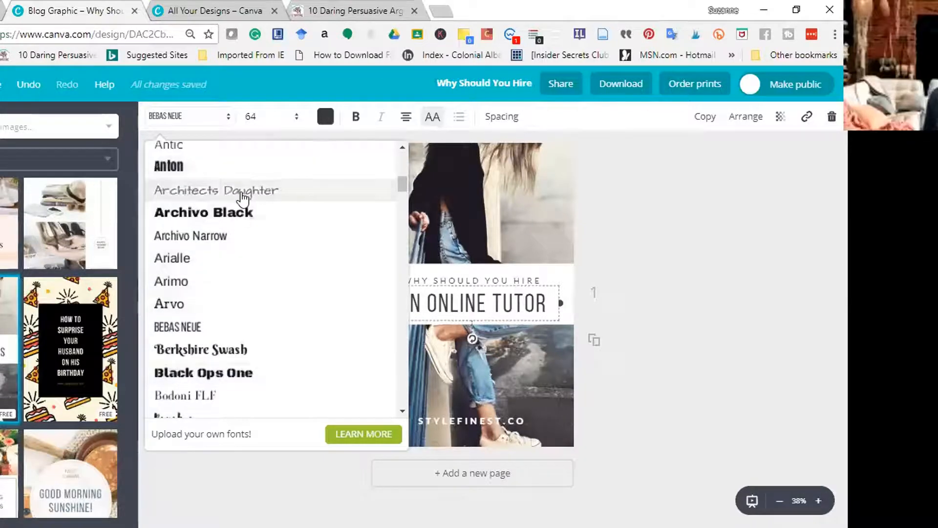
pyautogui.click(242, 196)
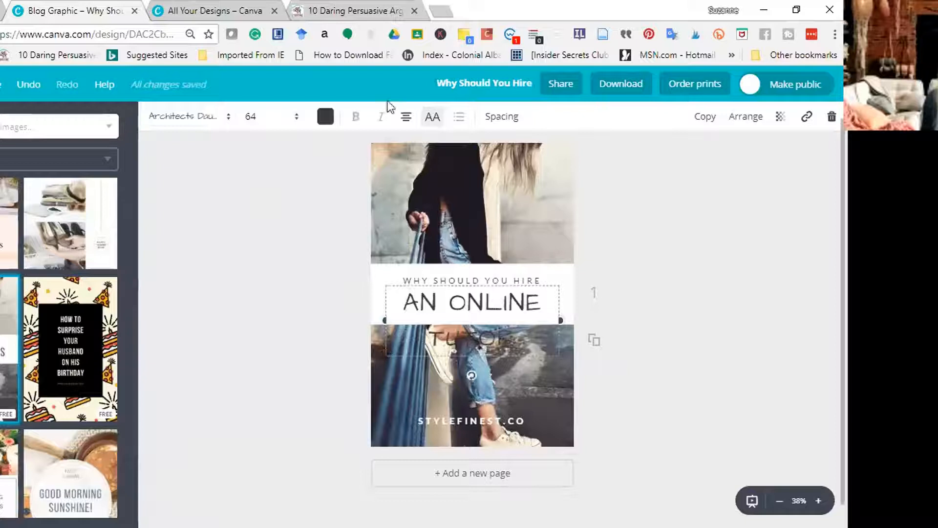
# Step: Reduce the title's font size to 48 and then to 42 so it fits on one line in the white band
pyautogui.click(297, 118)
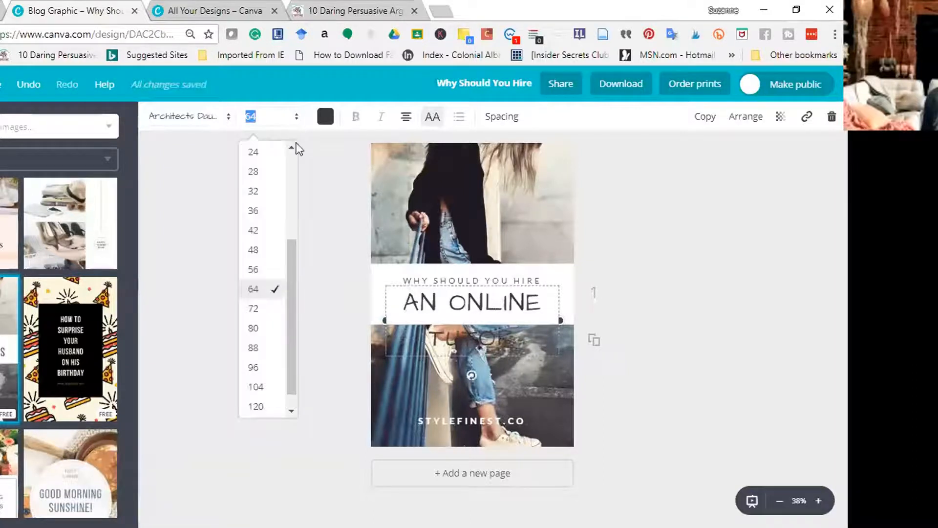
pyautogui.click(261, 251)
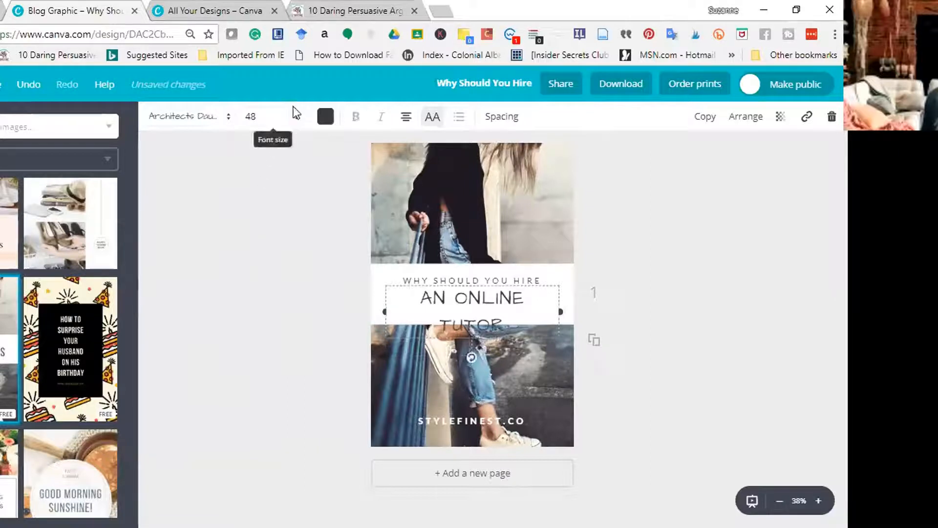
pyautogui.click(296, 118)
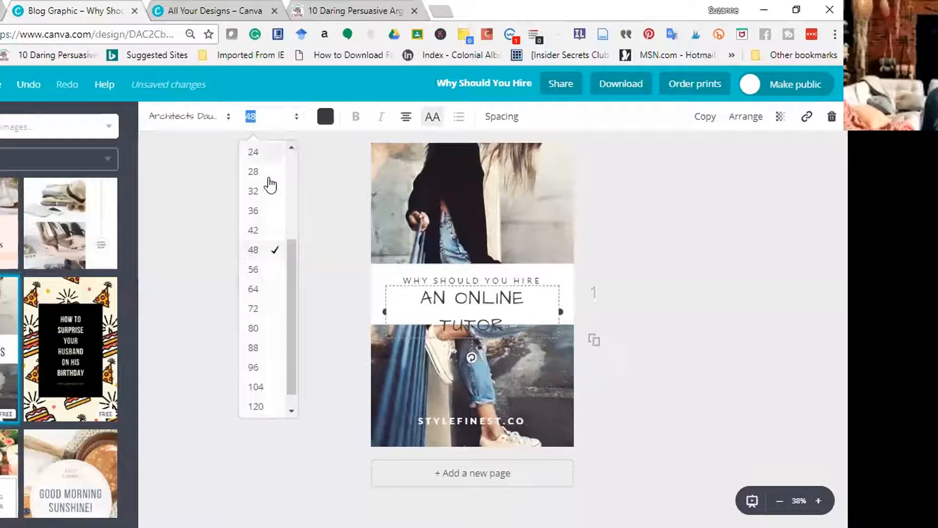
pyautogui.click(253, 232)
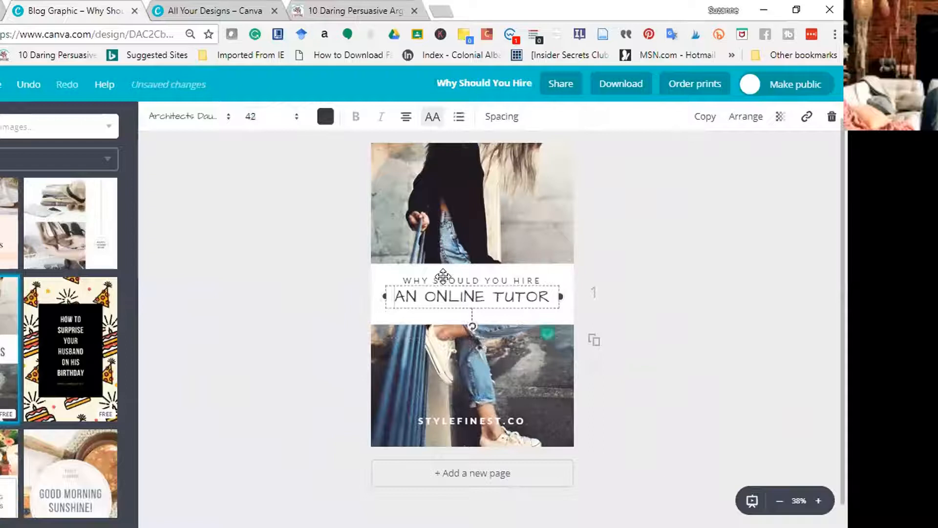
pyautogui.click(690, 291)
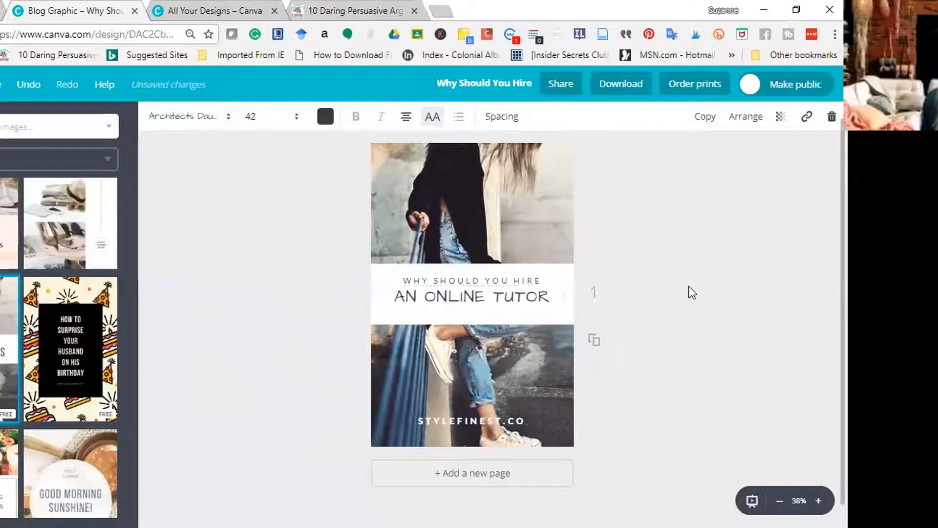
# Step: Move the "STYLEFINEST.CO" line slightly upward on the lower part of the photo
pyautogui.click(507, 280)
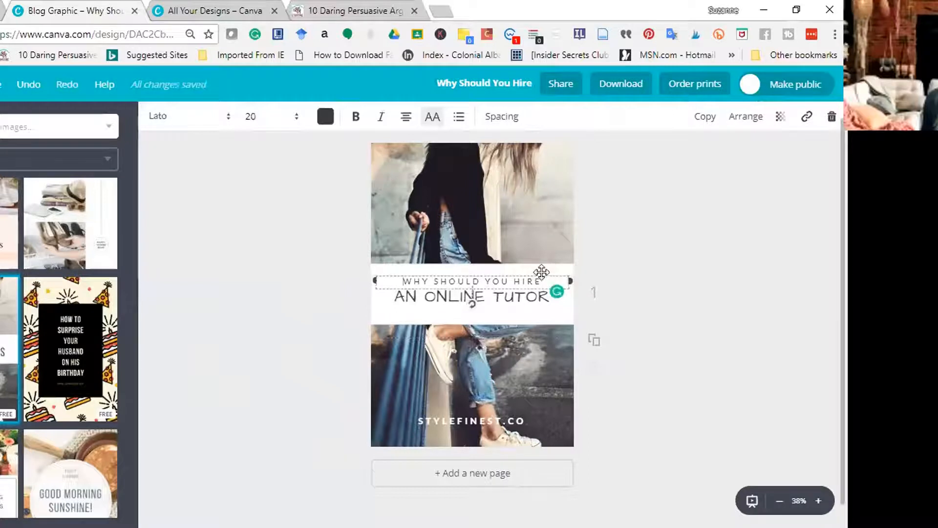
pyautogui.click(402, 281)
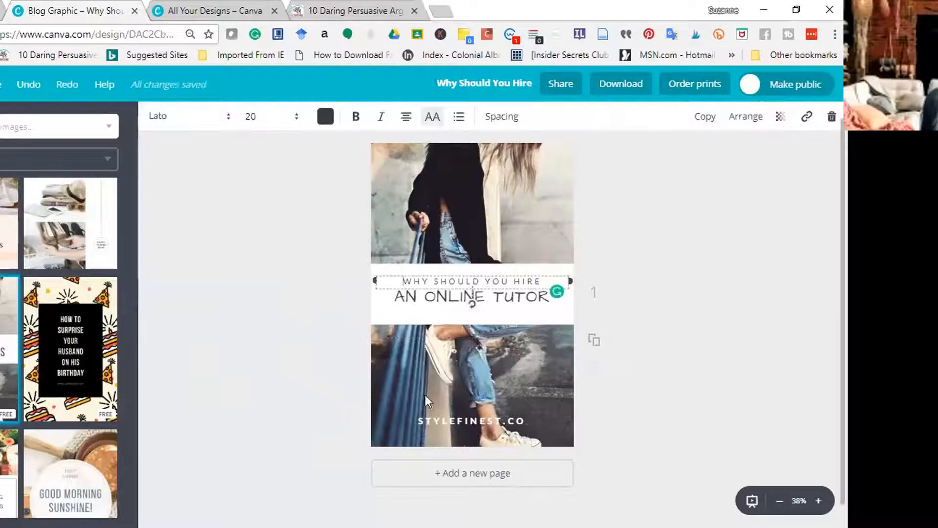
pyautogui.click(446, 420)
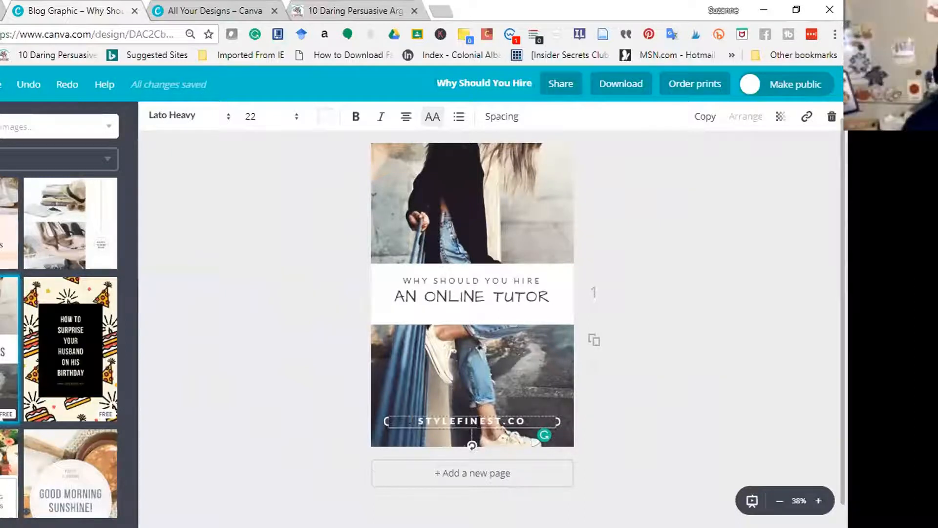
pyautogui.moveTo(534, 420); pyautogui.dragTo(406, 414)
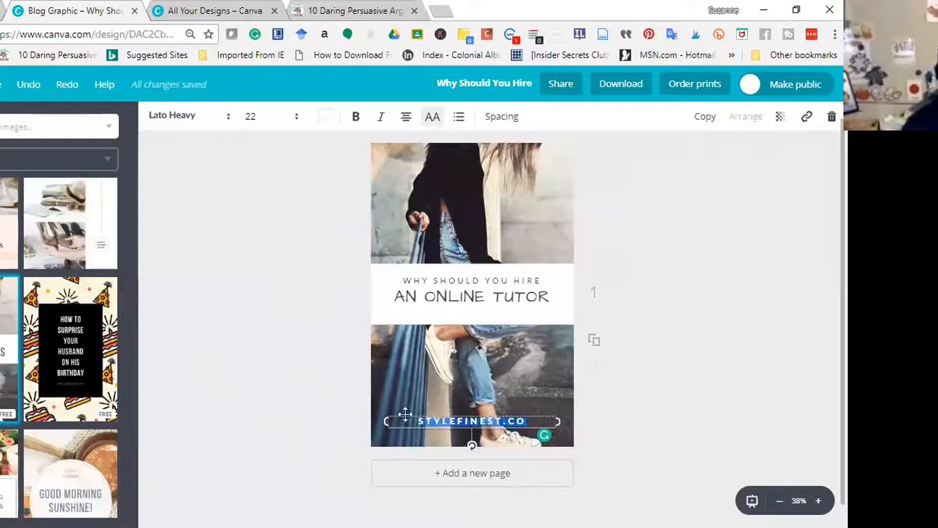
pyautogui.moveTo(469, 413)
pyautogui.mouseDown()
pyautogui.moveTo(468, 382)
pyautogui.moveTo(466, 405)
pyautogui.mouseUp()
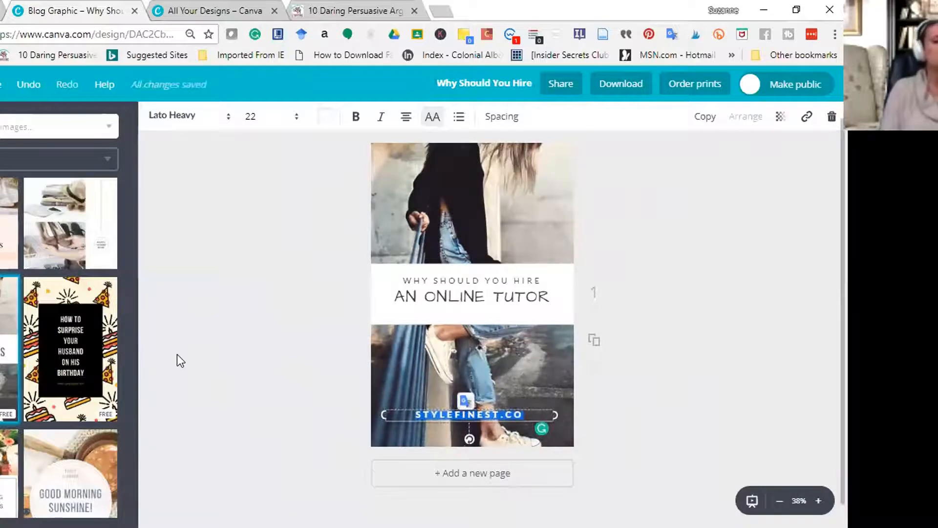
pyautogui.click(547, 294)
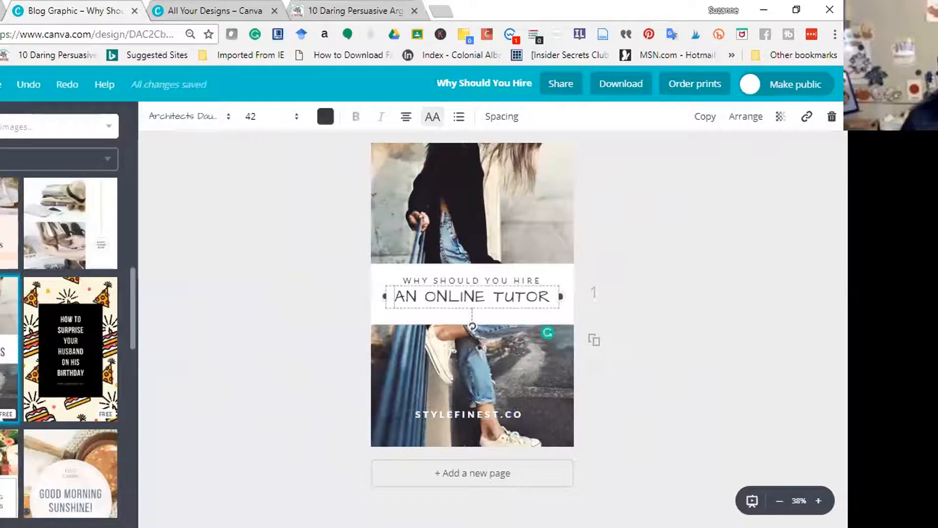
# Step: Look through more layouts and the uploaded images for a picture that suits the online tutor graphic
pyautogui.scroll(-5, 59, 342)
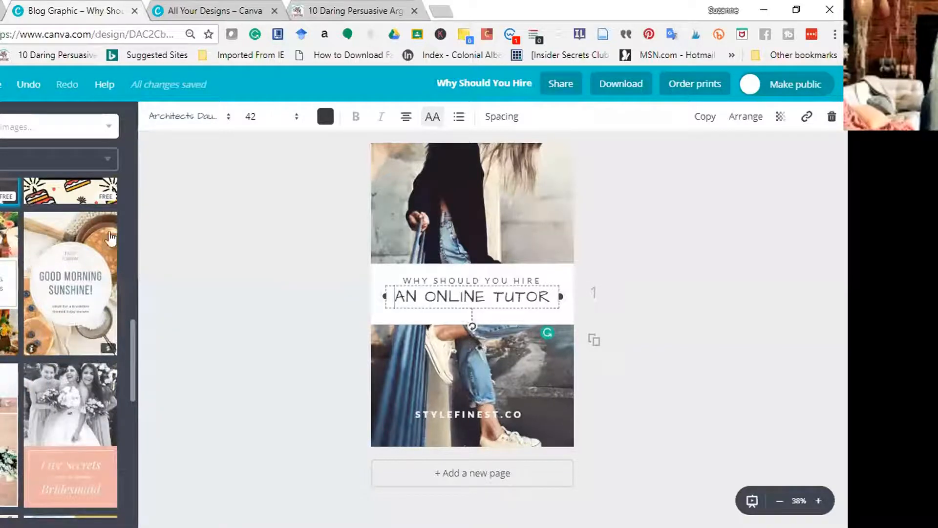
pyautogui.scroll(1, 259, 286)
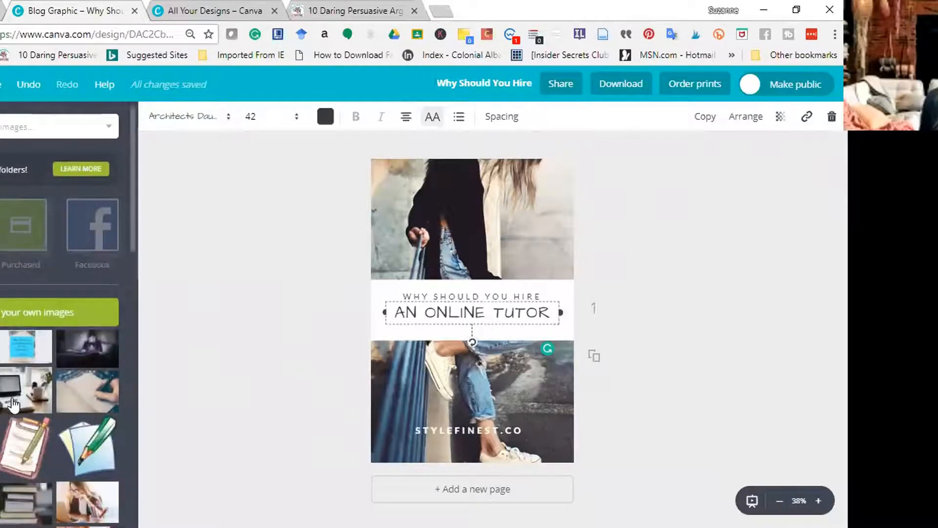
pyautogui.scroll(-5, 15, 405)
pyautogui.scroll(6, 14, 406)
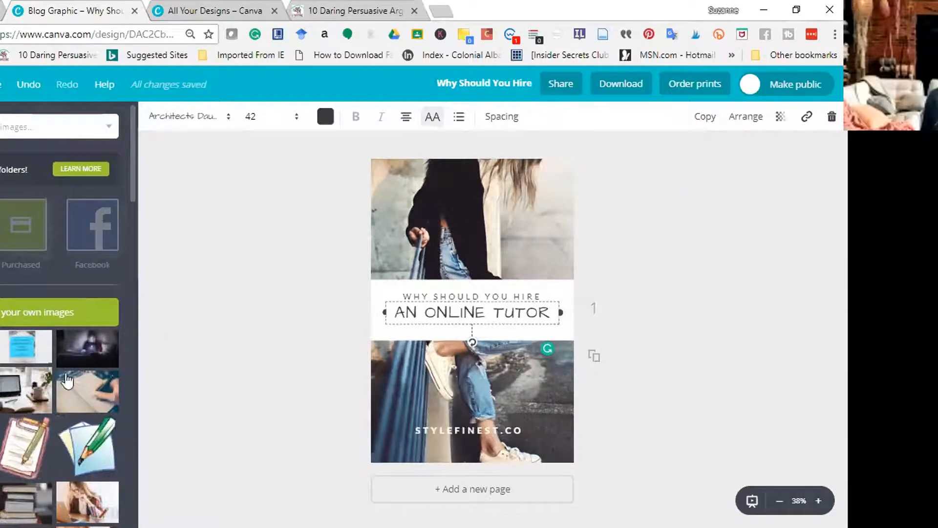
pyautogui.scroll(-10, 3, 414)
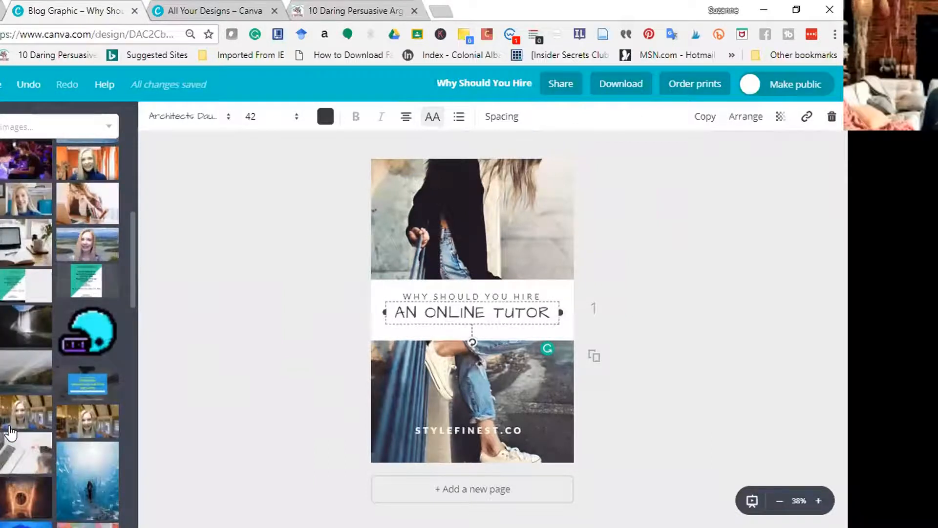
pyautogui.scroll(-8, 10, 432)
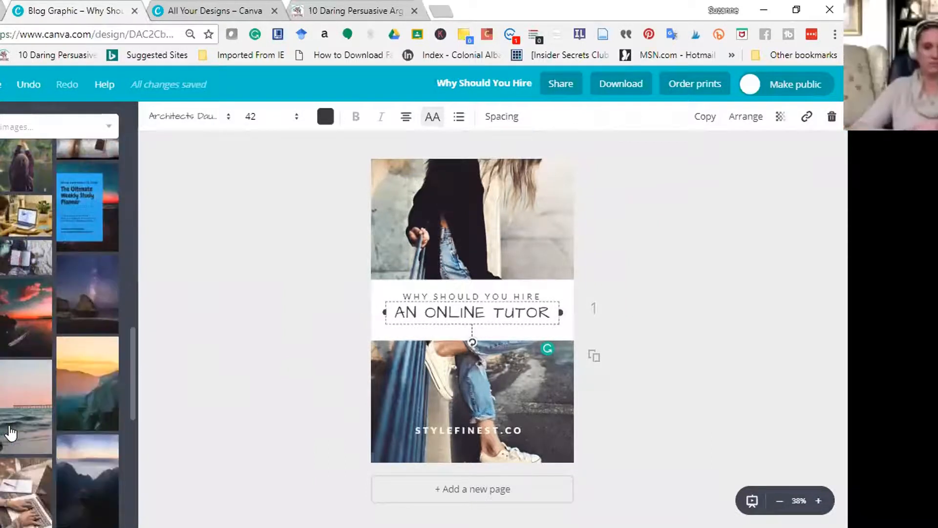
pyautogui.scroll(-5, 10, 432)
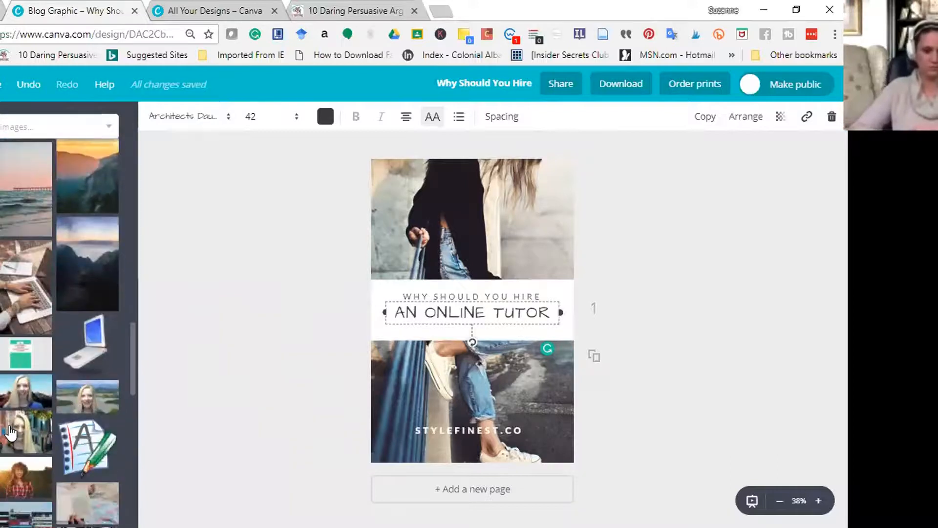
pyautogui.scroll(-2, 10, 432)
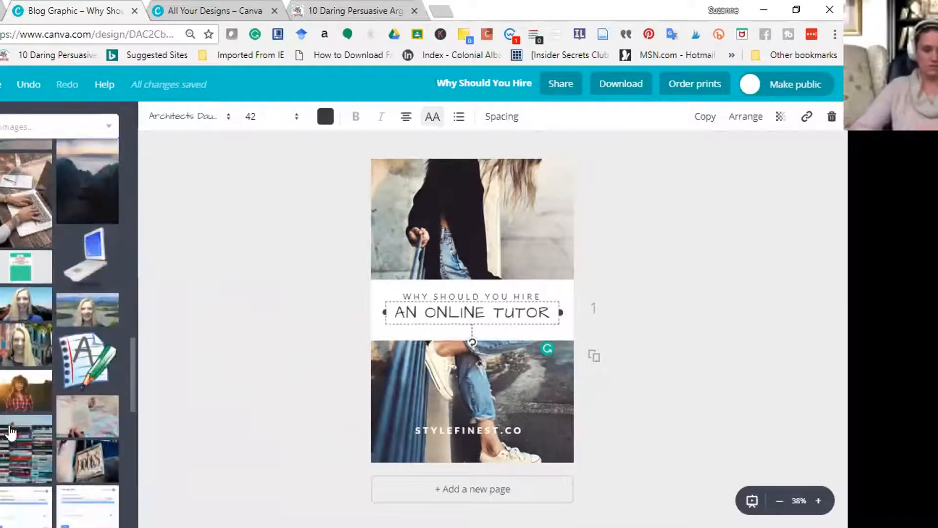
pyautogui.scroll(-1, 10, 432)
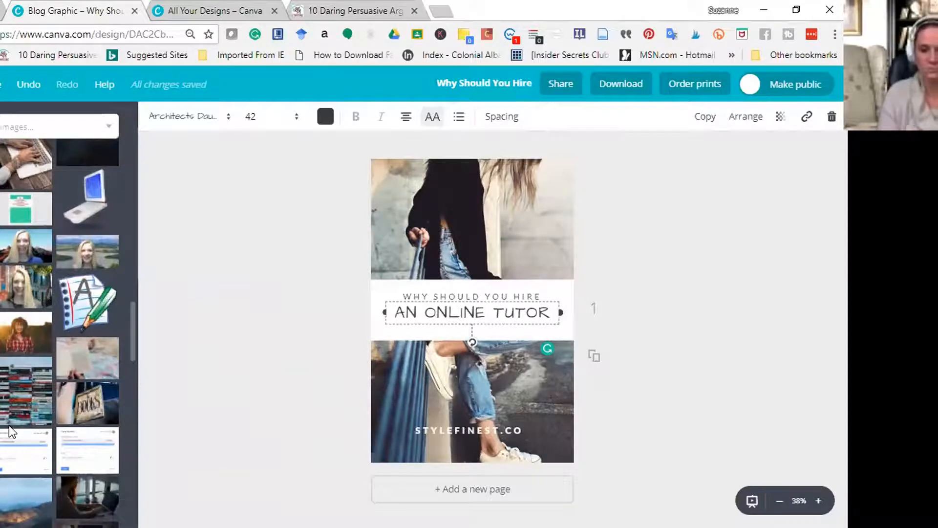
pyautogui.scroll(-3, 9, 426)
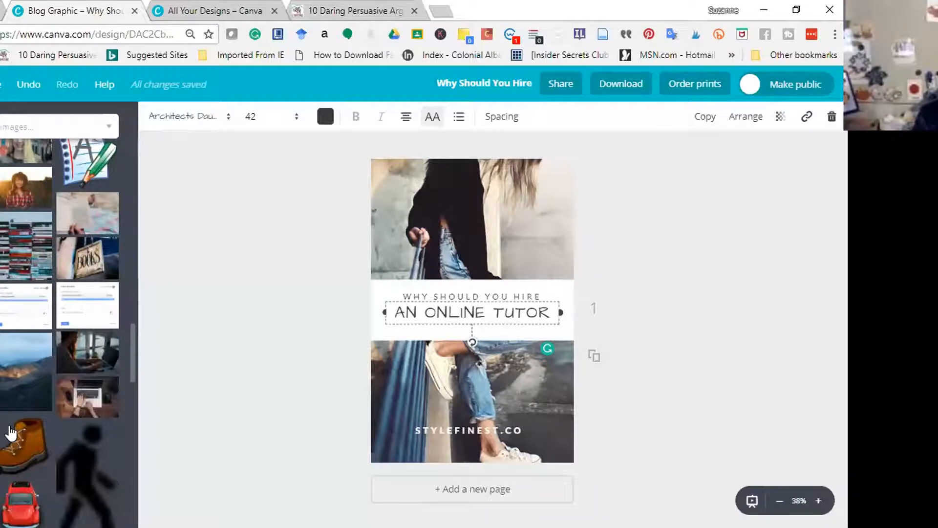
pyautogui.scroll(4, 11, 433)
pyautogui.scroll(10, 11, 433)
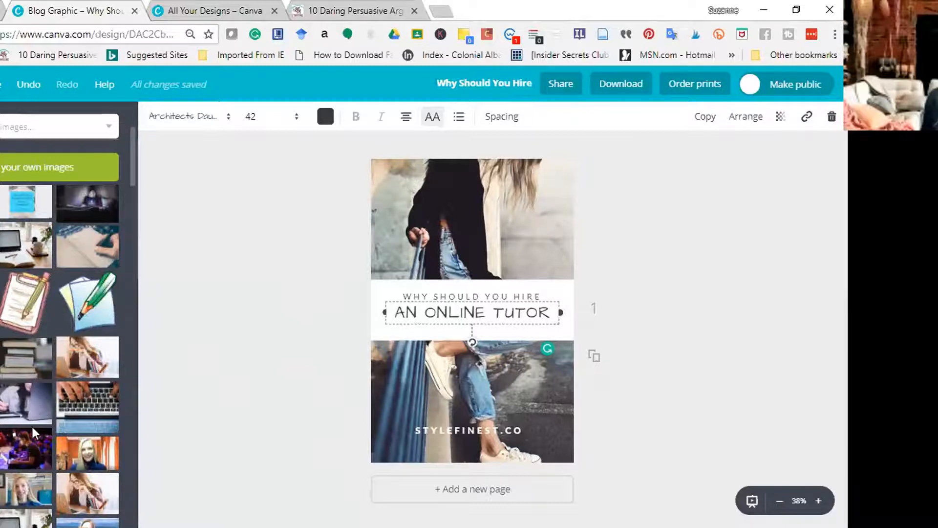
pyautogui.scroll(-3, 28, 427)
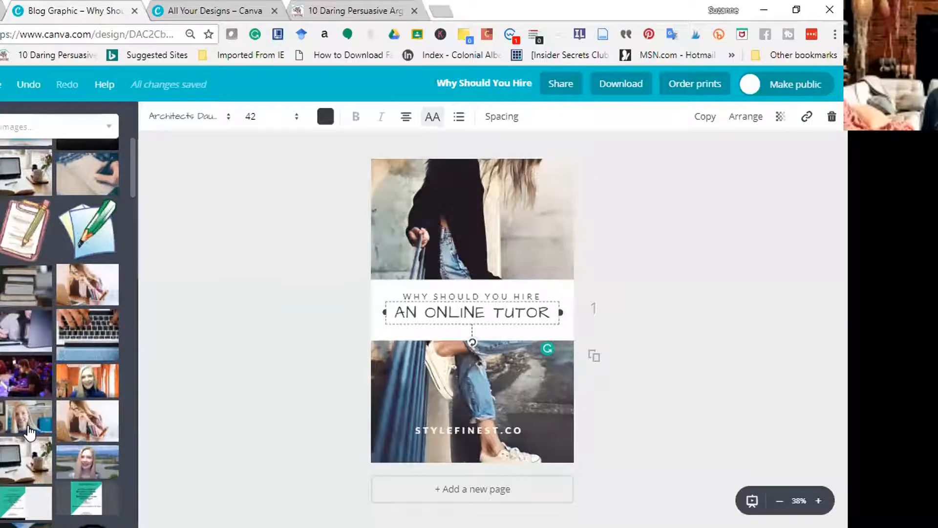
pyautogui.scroll(-3, 30, 432)
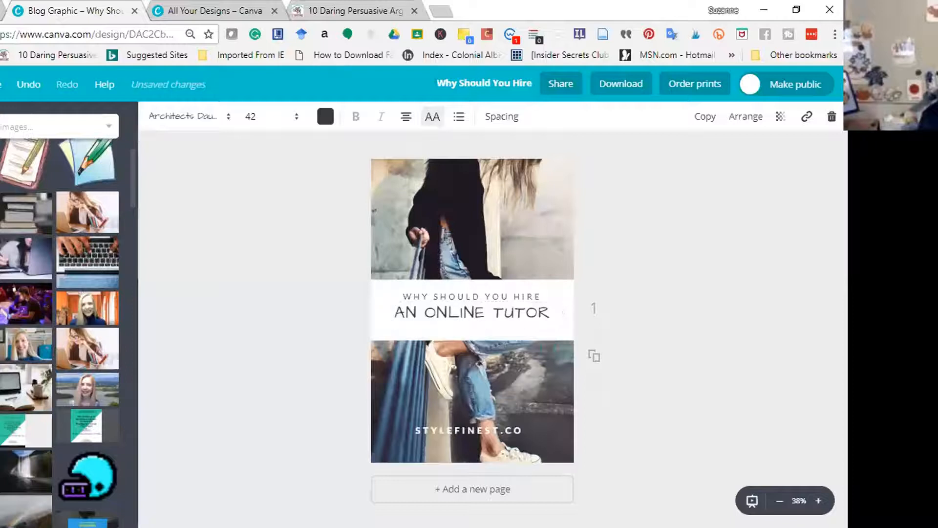
pyautogui.press('Escape')
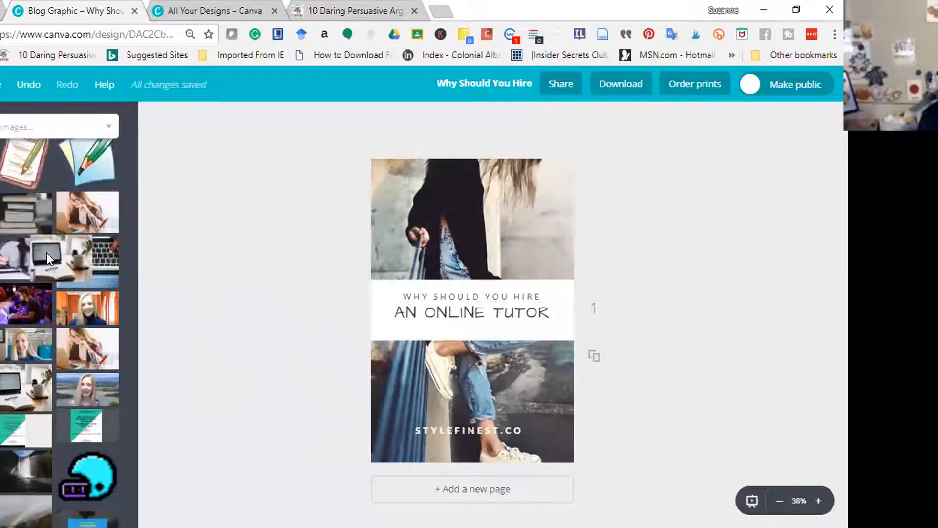
# Step: Replace the background photo with the uploaded picture of a laptop and open notebook on a desk
pyautogui.moveTo(46, 253); pyautogui.dragTo(412, 221)
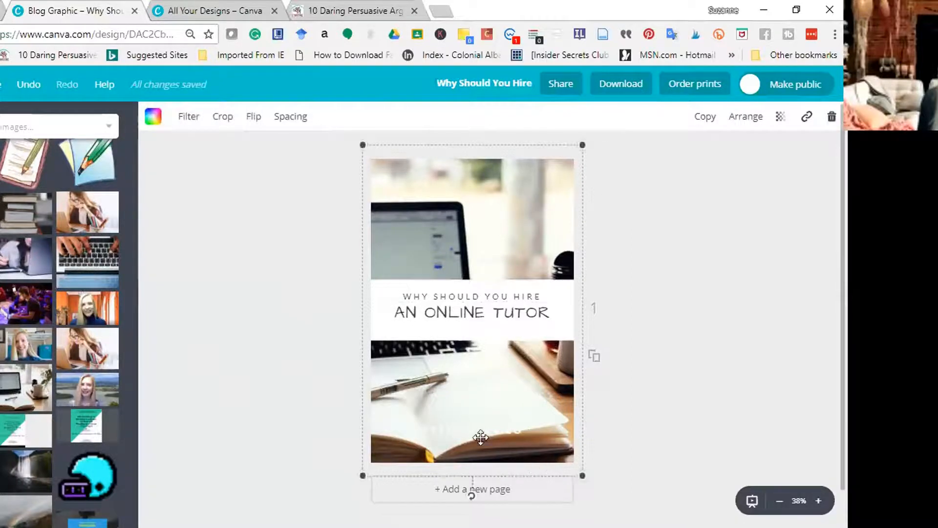
pyautogui.press('Escape')
# Step: Change the text color of the "STYLEFINEST.CO" line to black
pyautogui.click(481, 437)
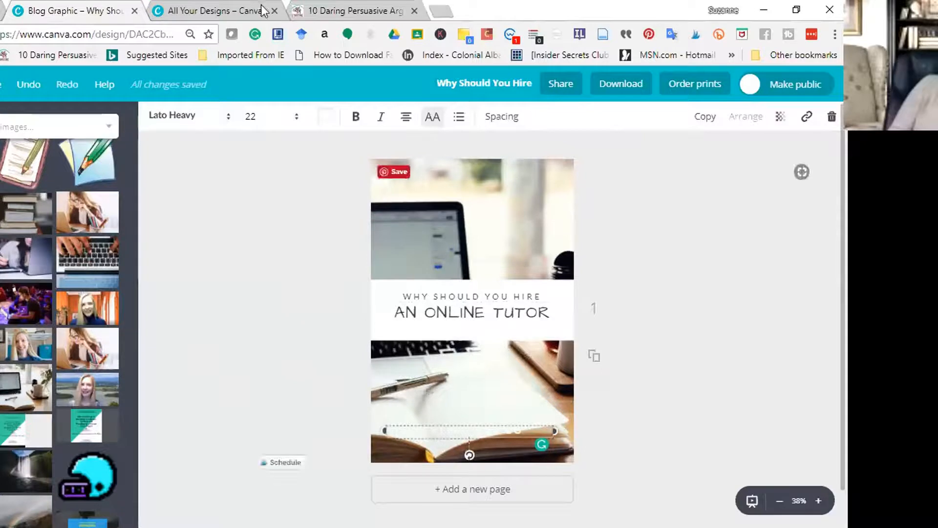
pyautogui.click(324, 125)
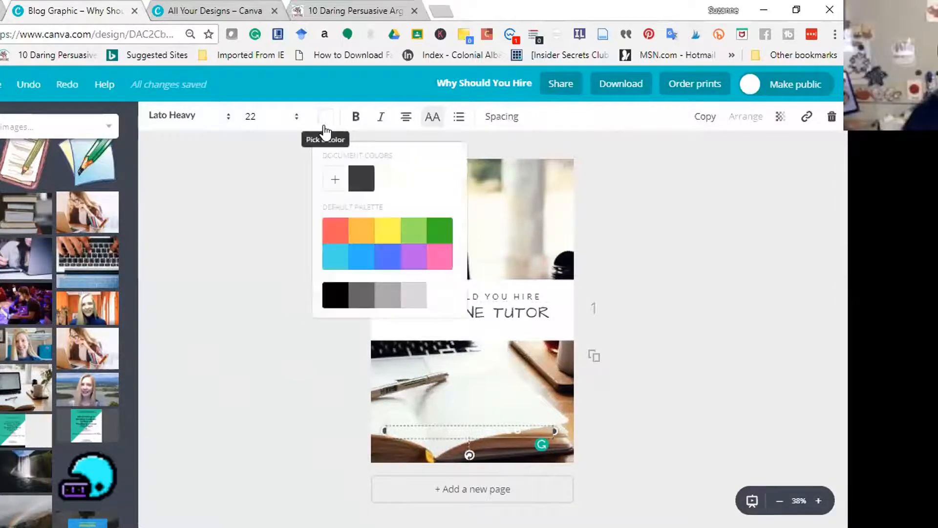
pyautogui.click(360, 184)
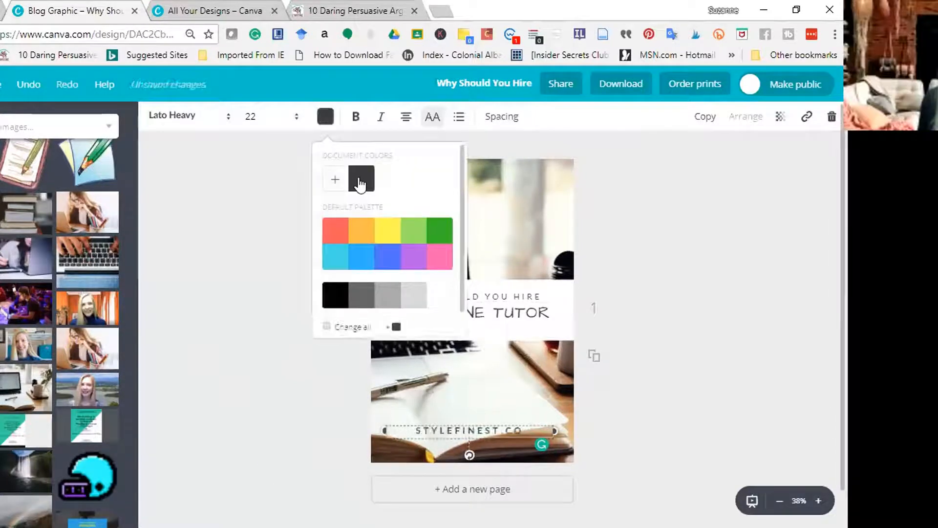
pyautogui.click(341, 303)
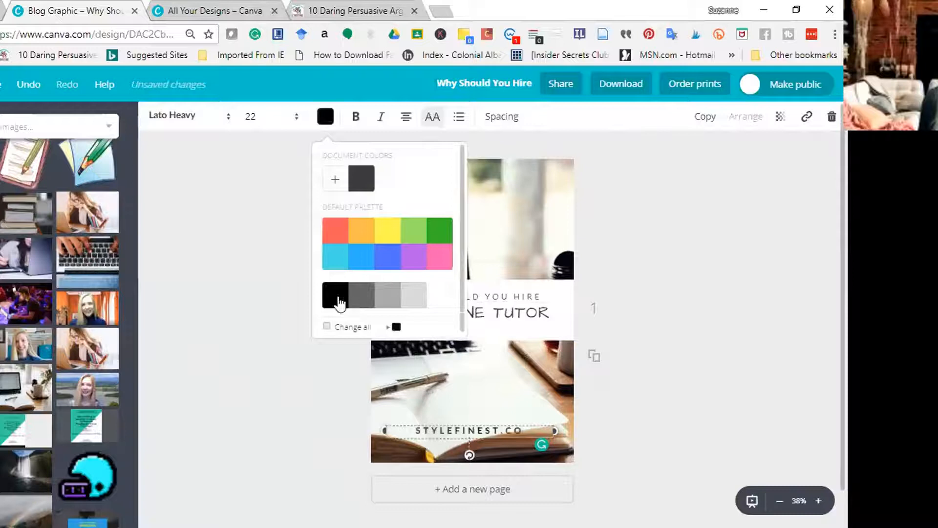
pyautogui.click(669, 333)
pyautogui.click(666, 327)
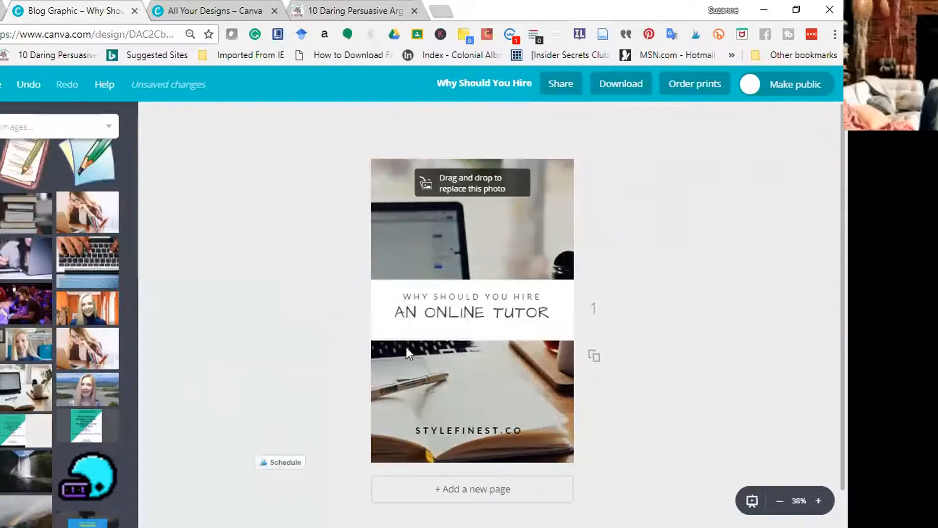
# Step: Try the Drama, Edge and Epic filters on the background photo
pyautogui.click(379, 286)
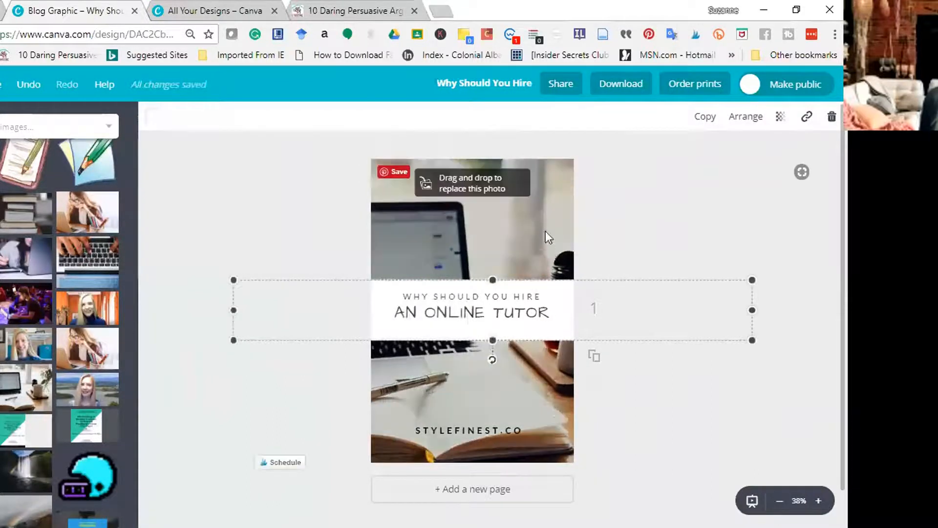
pyautogui.press('Escape')
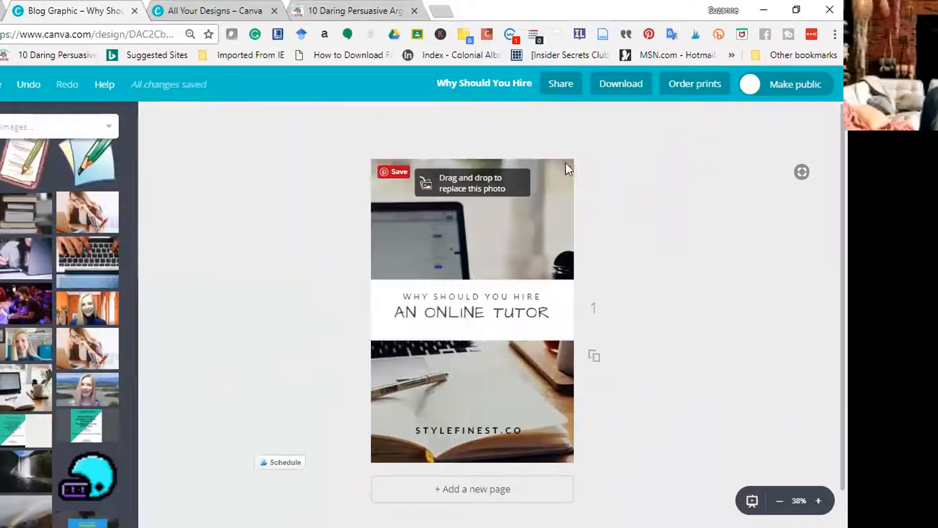
pyautogui.click(565, 184)
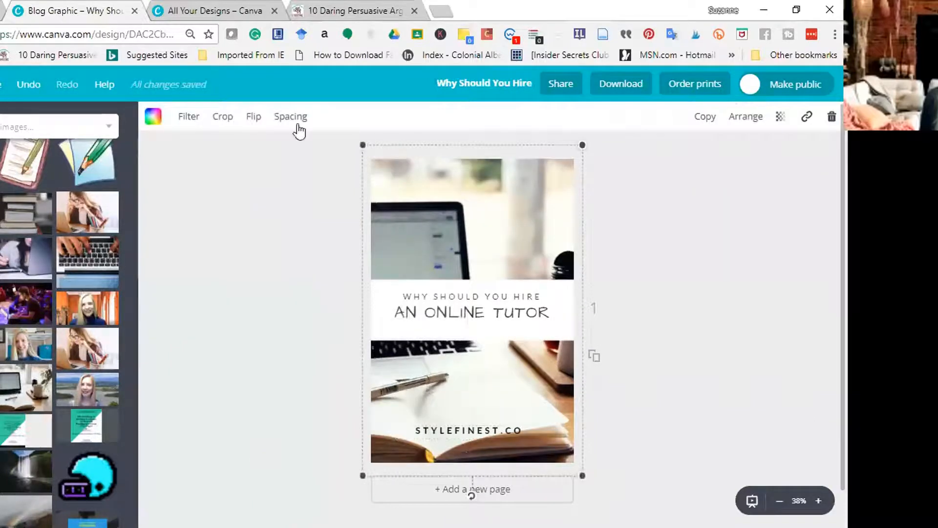
pyautogui.click(184, 122)
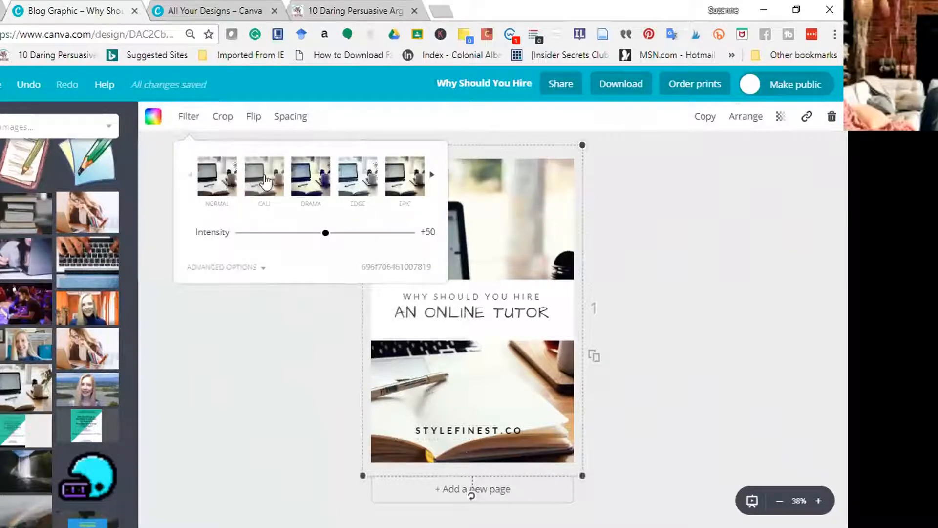
pyautogui.click(317, 174)
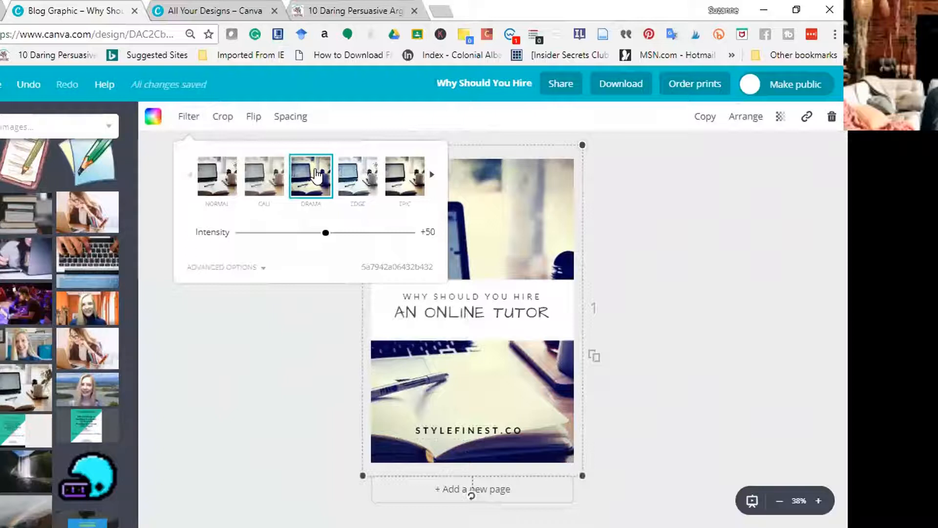
pyautogui.click(361, 187)
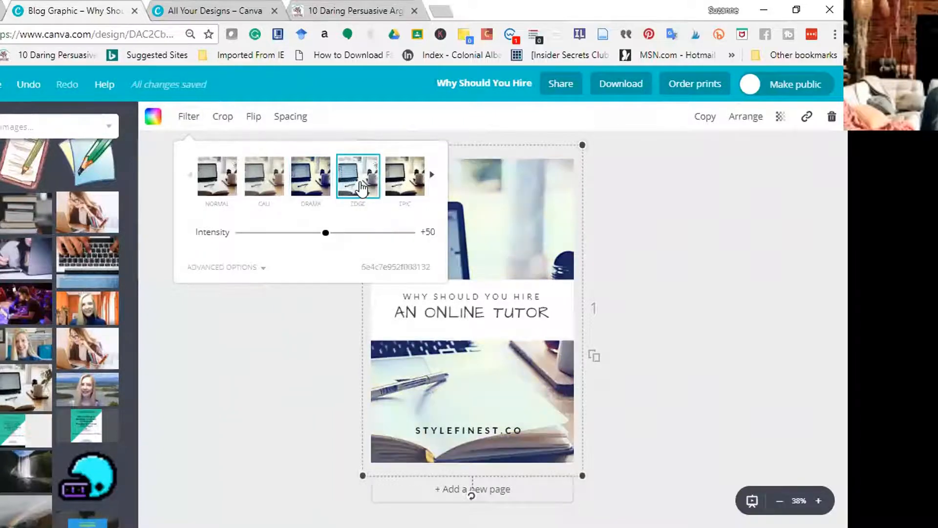
pyautogui.click(394, 184)
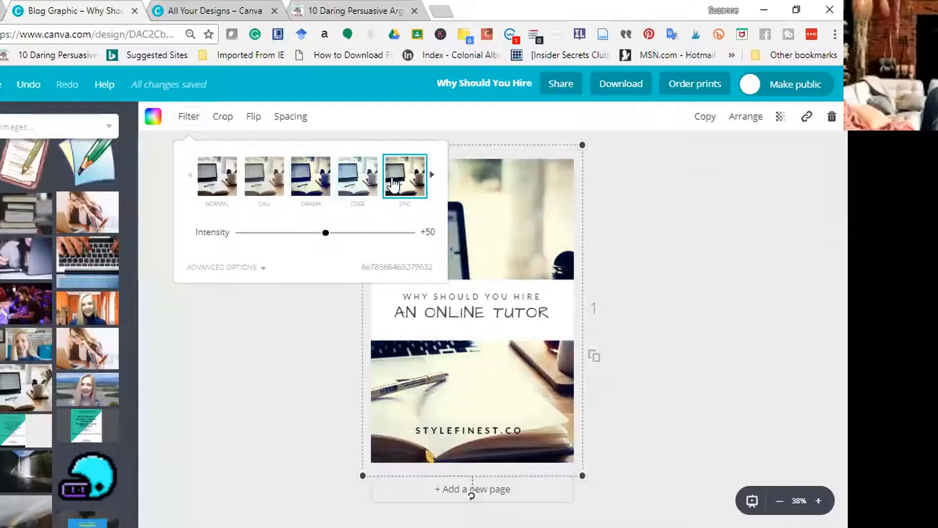
# Step: Try the Festive, Grayscale and Nordic filters on the background photo and look at the further filters
pyautogui.click(432, 175)
pyautogui.click(432, 175)
pyautogui.click(432, 175)
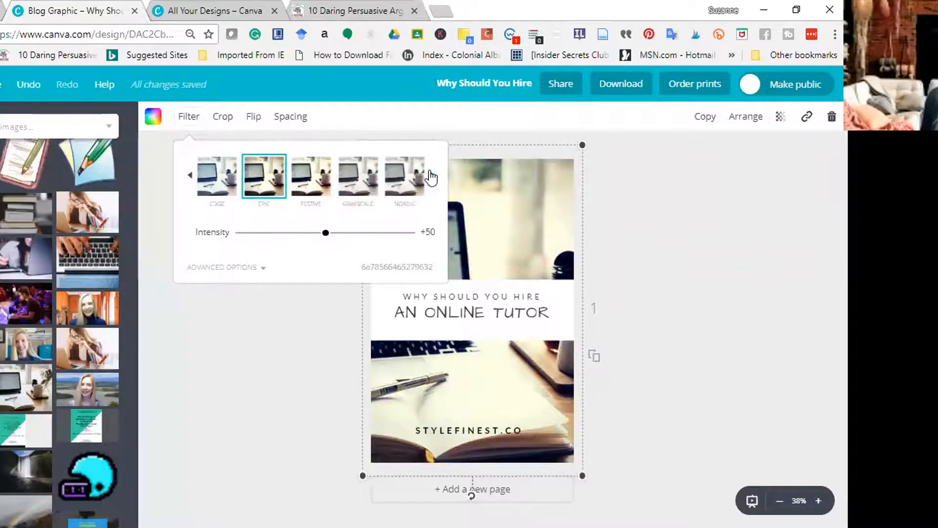
pyautogui.click(325, 178)
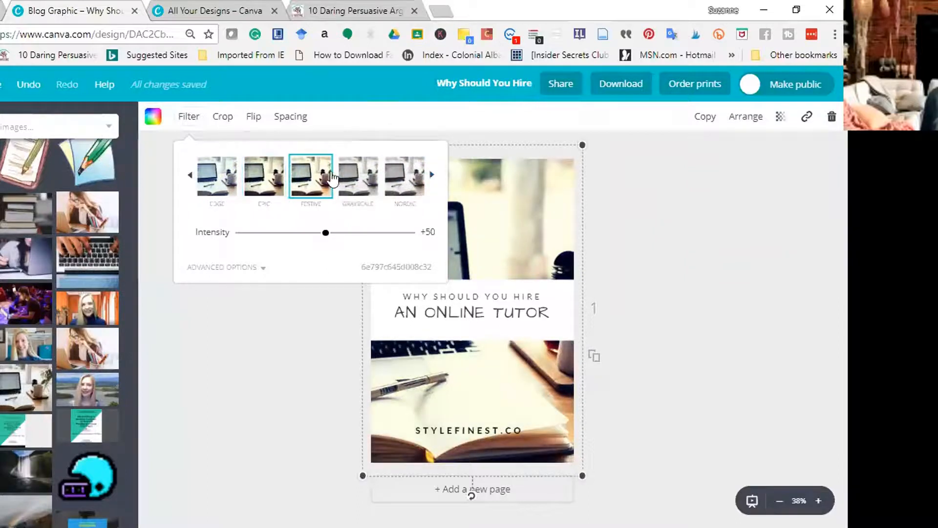
pyautogui.click(371, 180)
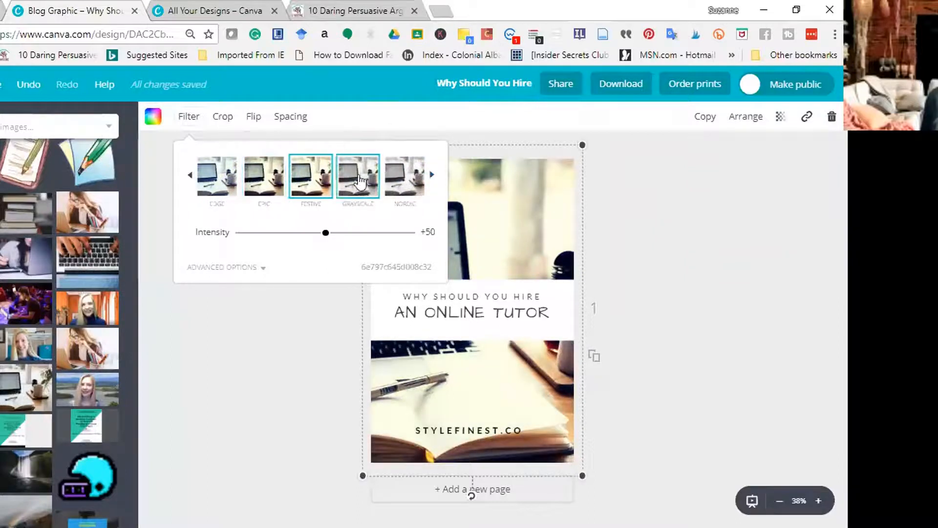
pyautogui.click(396, 180)
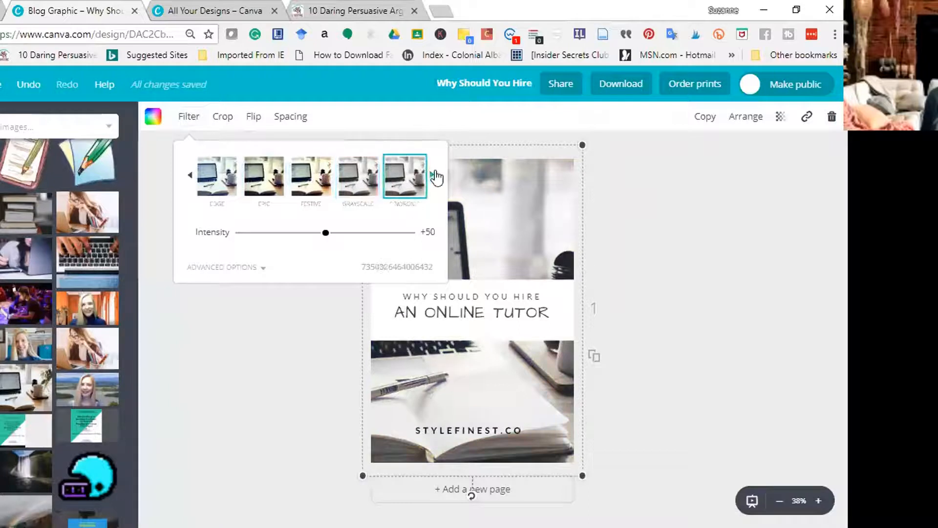
pyautogui.click(433, 176)
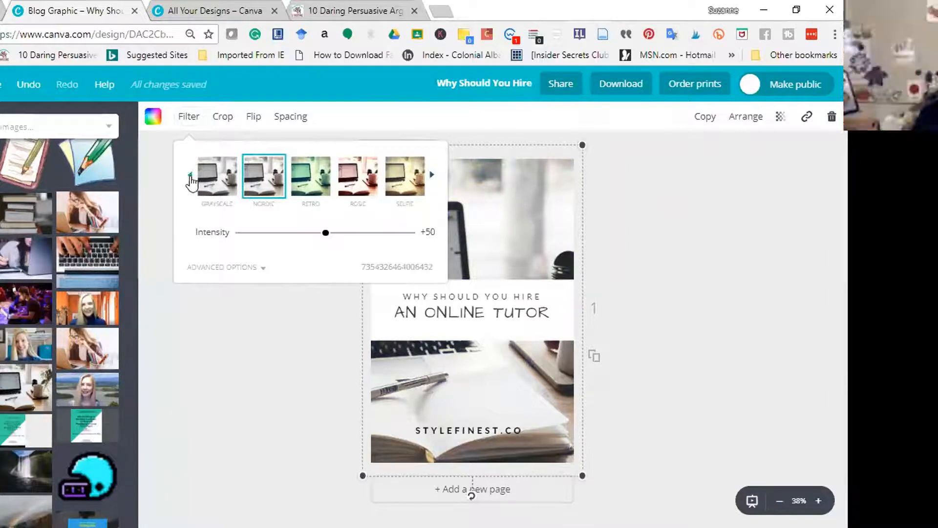
# Step: Try the Edge filter at intensity 48 and the Drama filter again on the background photo
pyautogui.click(191, 176)
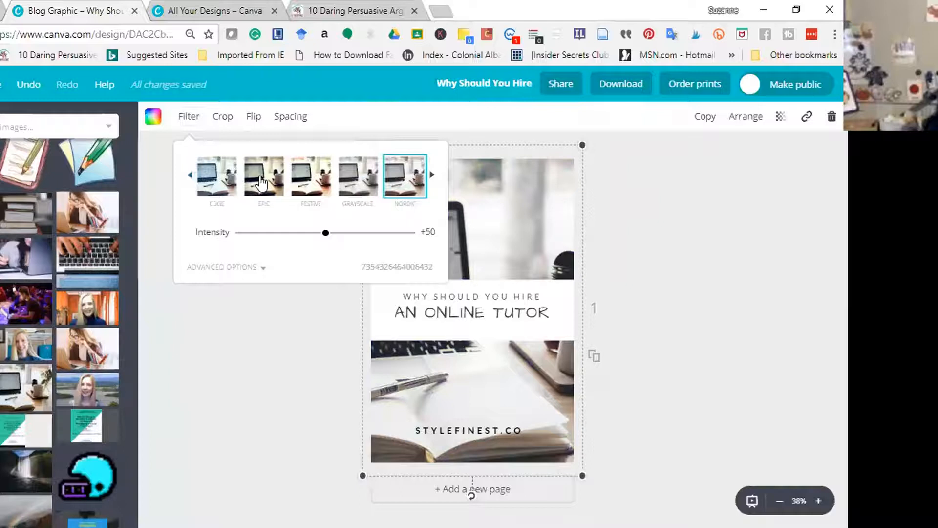
pyautogui.click(217, 182)
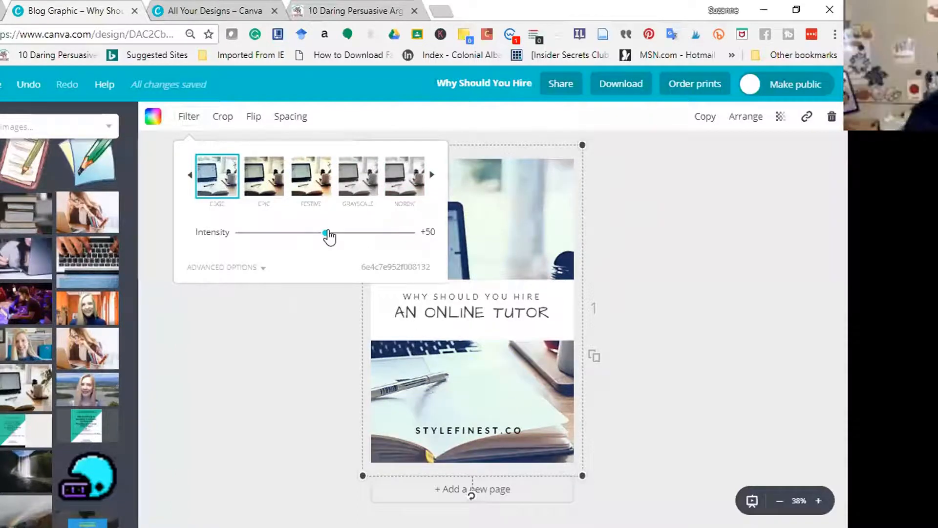
pyautogui.moveTo(329, 237); pyautogui.dragTo(323, 238)
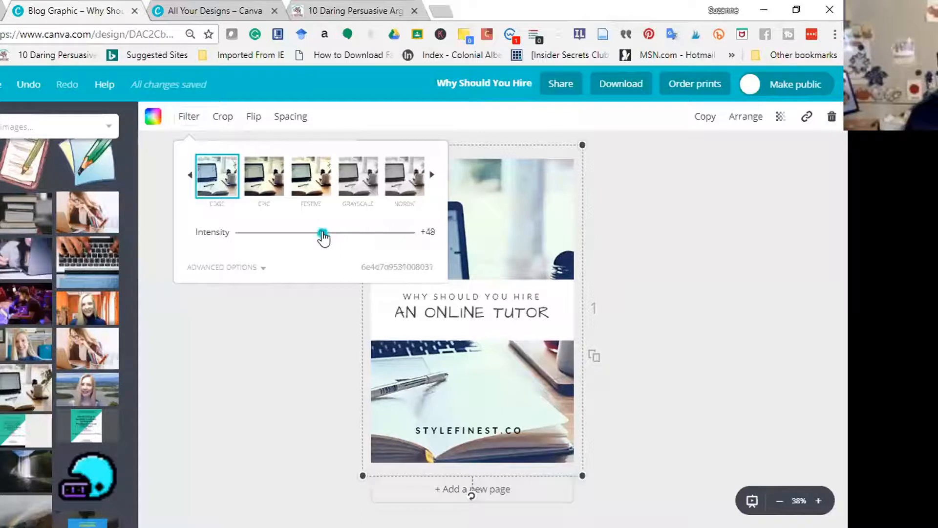
pyautogui.click(191, 174)
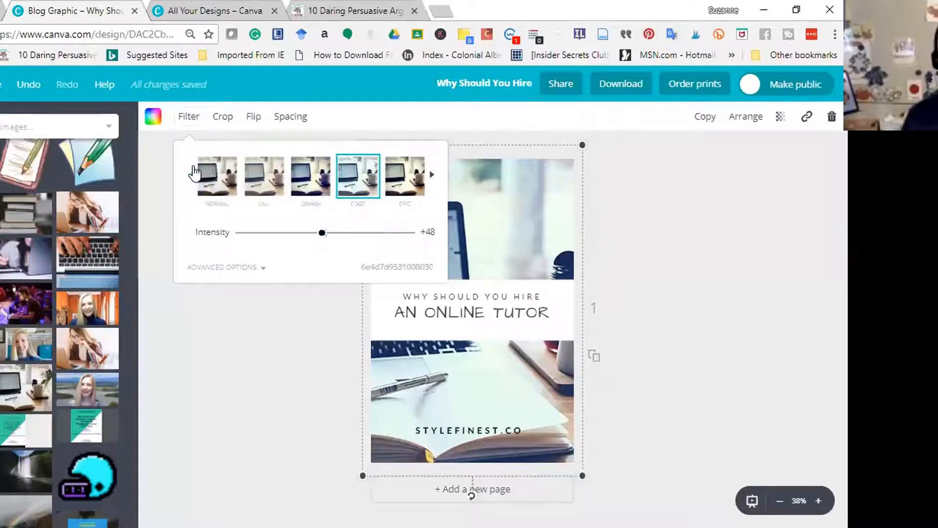
pyautogui.click(317, 185)
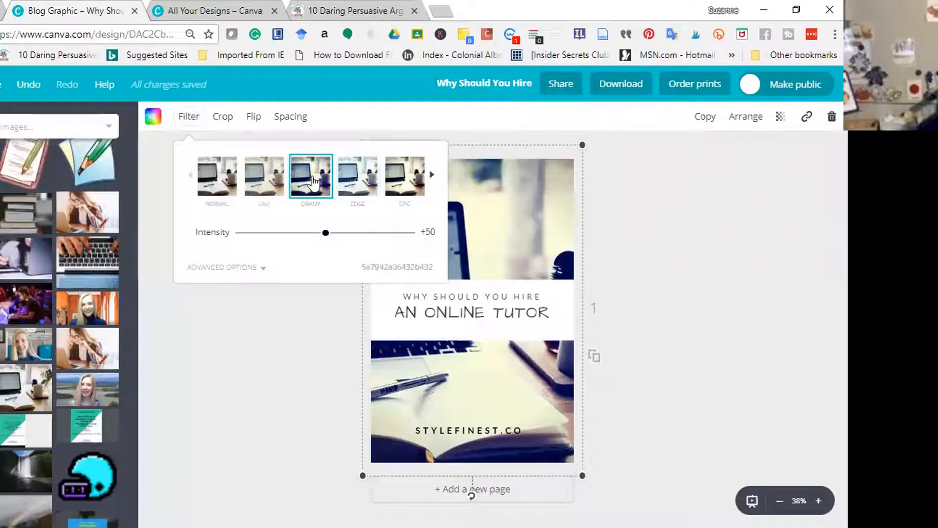
# Step: Apply the Cali filter to the background photo with its intensity set to 49
pyautogui.click(259, 175)
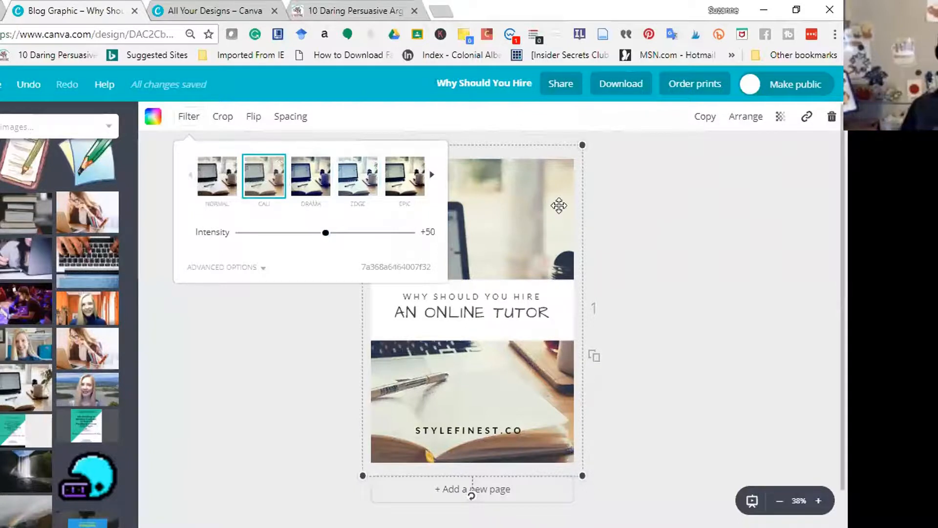
pyautogui.moveTo(325, 233)
pyautogui.mouseDown()
pyautogui.moveTo(286, 241)
pyautogui.moveTo(350, 235)
pyautogui.moveTo(324, 235)
pyautogui.mouseUp()
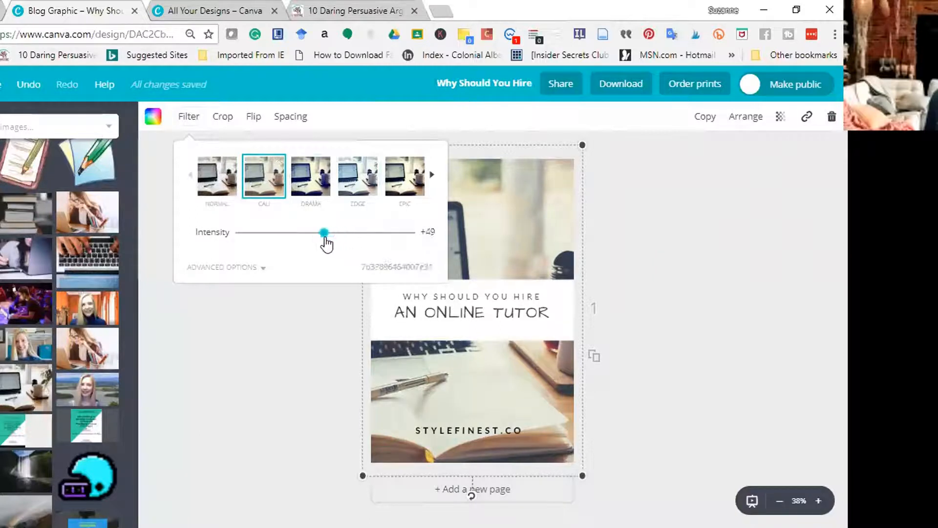
pyautogui.click(551, 214)
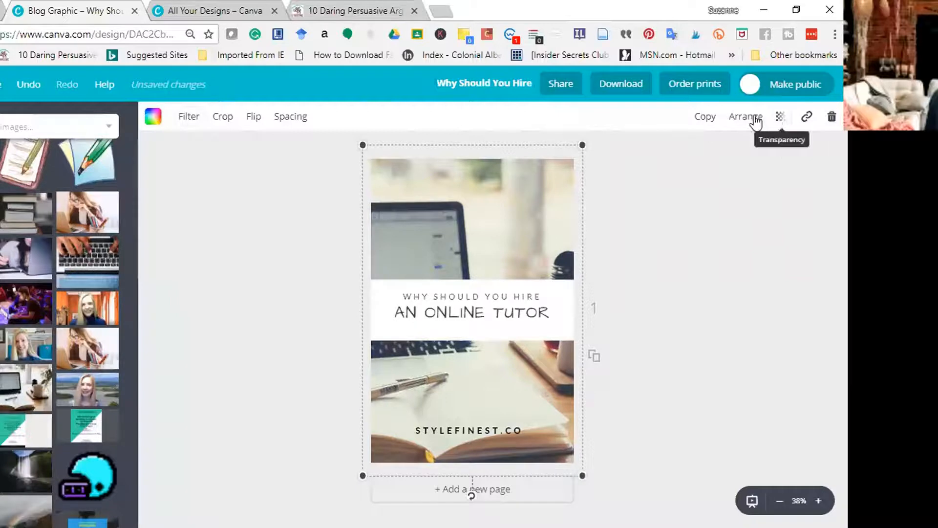
# Step: Fade the background photo by setting its transparency to 71
pyautogui.click(781, 120)
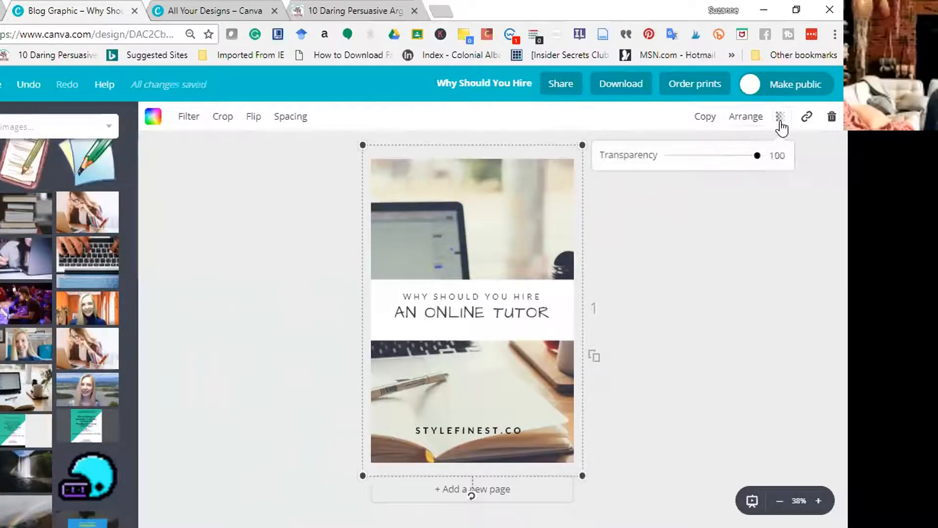
pyautogui.click(759, 156)
pyautogui.moveTo(754, 158); pyautogui.dragTo(733, 149)
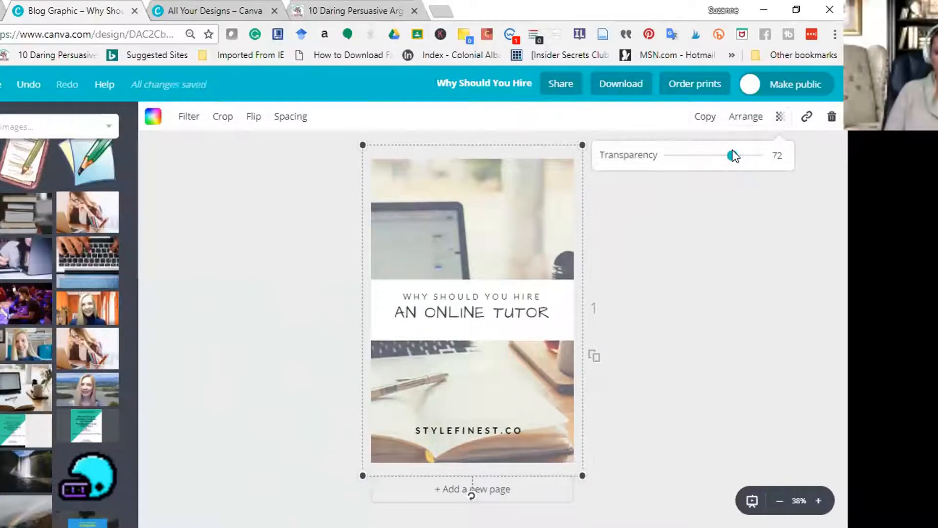
pyautogui.moveTo(733, 155); pyautogui.dragTo(727, 157)
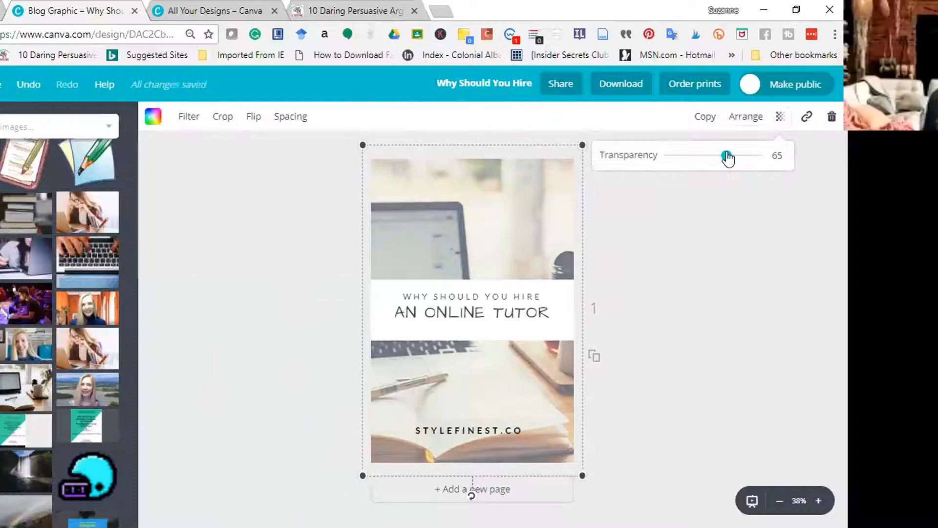
pyautogui.moveTo(727, 156); pyautogui.dragTo(733, 159)
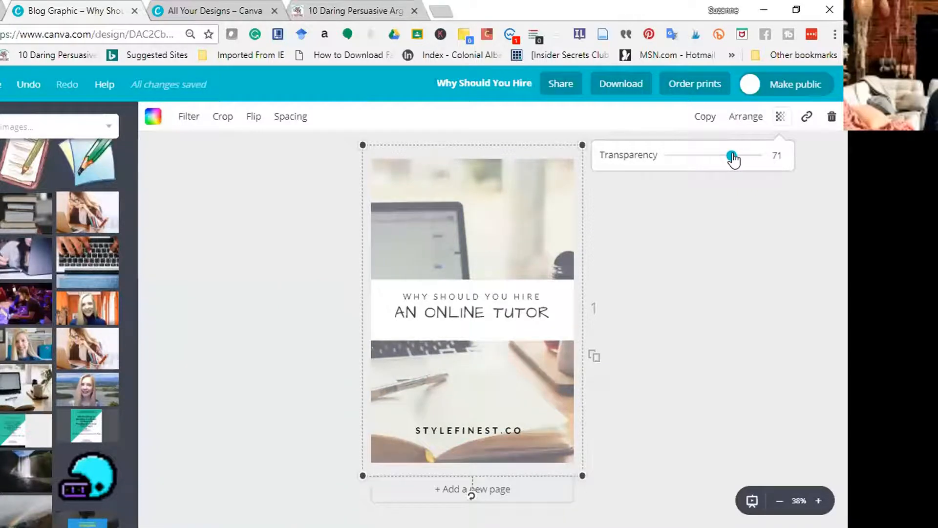
# Step: Recolor the band behind the title with the custom light cyan 66fffc
pyautogui.click(575, 287)
pyautogui.click(568, 283)
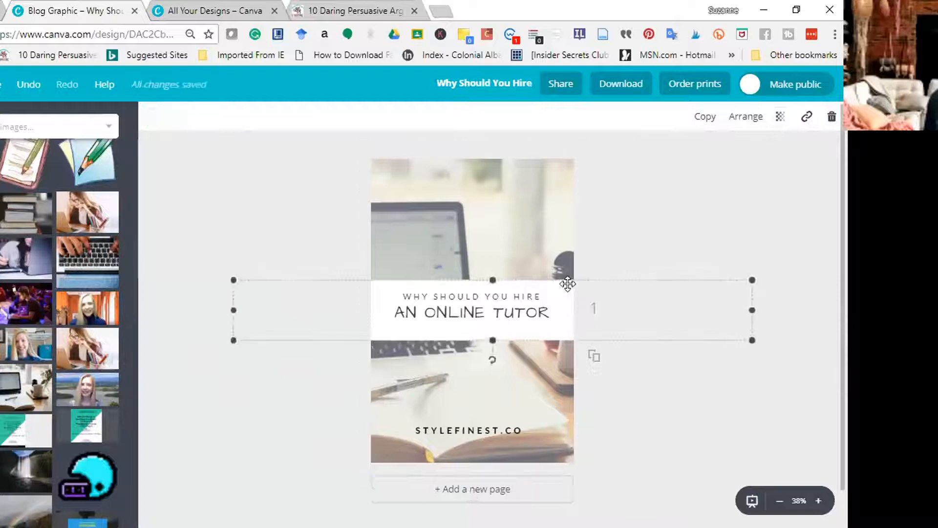
pyautogui.click(156, 121)
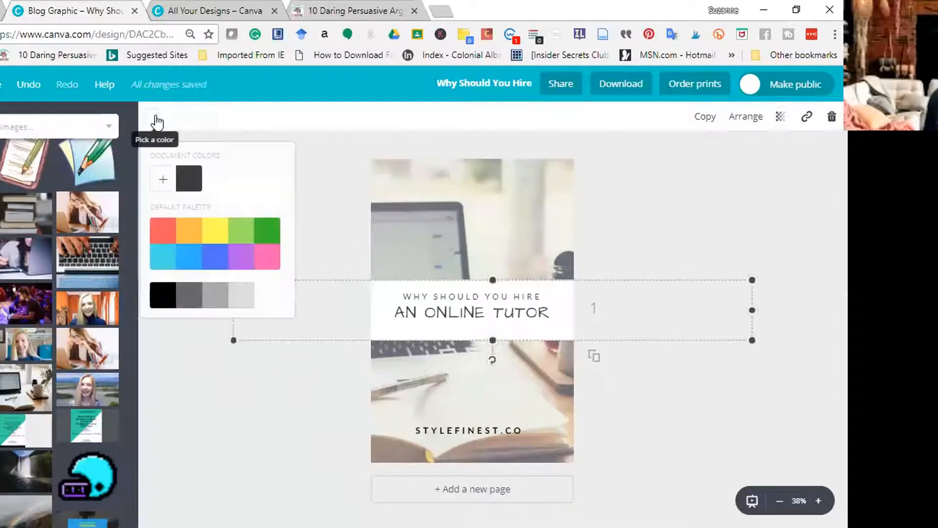
pyautogui.click(163, 181)
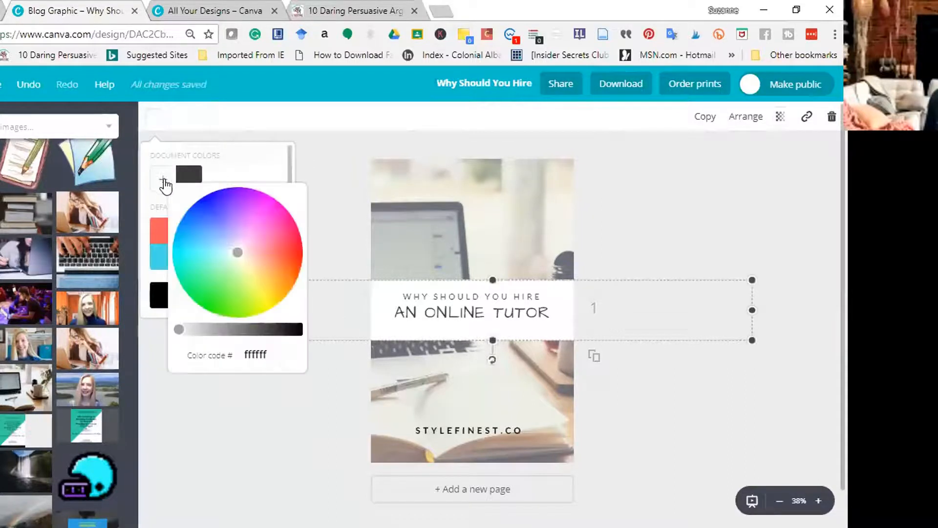
pyautogui.click(234, 252)
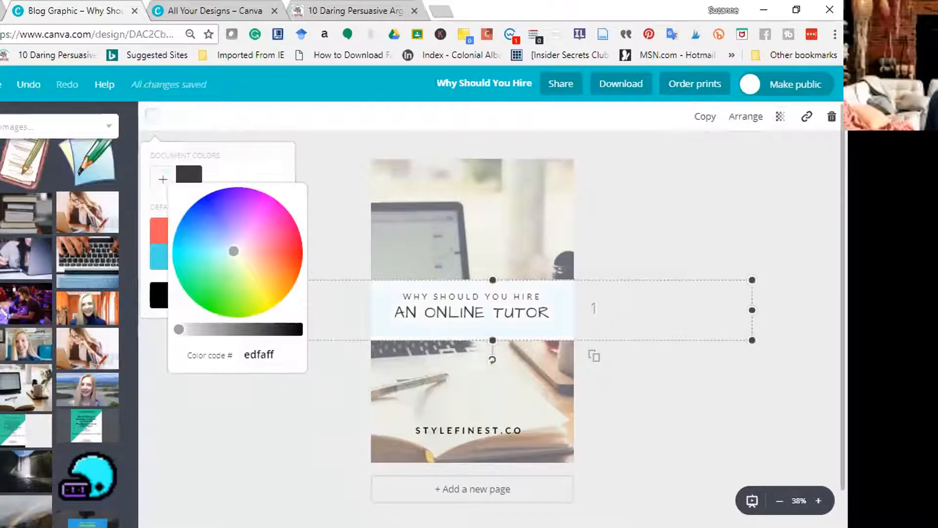
pyautogui.moveTo(233, 251); pyautogui.dragTo(202, 252)
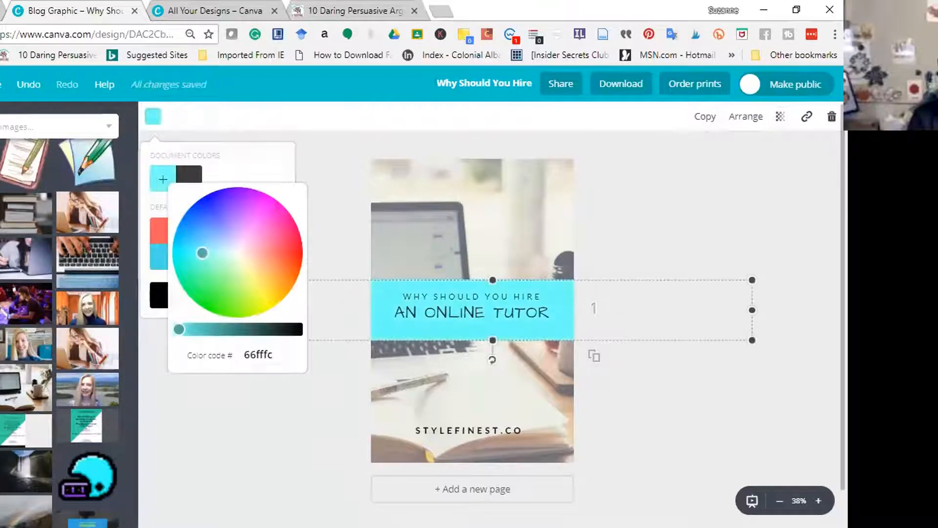
# Step: Recolor the band behind the title with the custom blue 29b1ff
pyautogui.moveTo(202, 252); pyautogui.dragTo(203, 250)
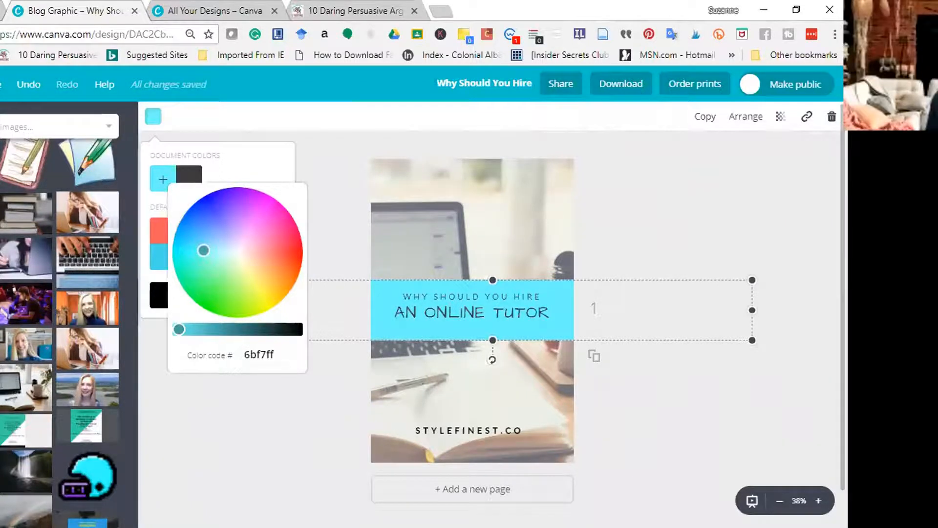
pyautogui.moveTo(203, 251); pyautogui.dragTo(191, 234)
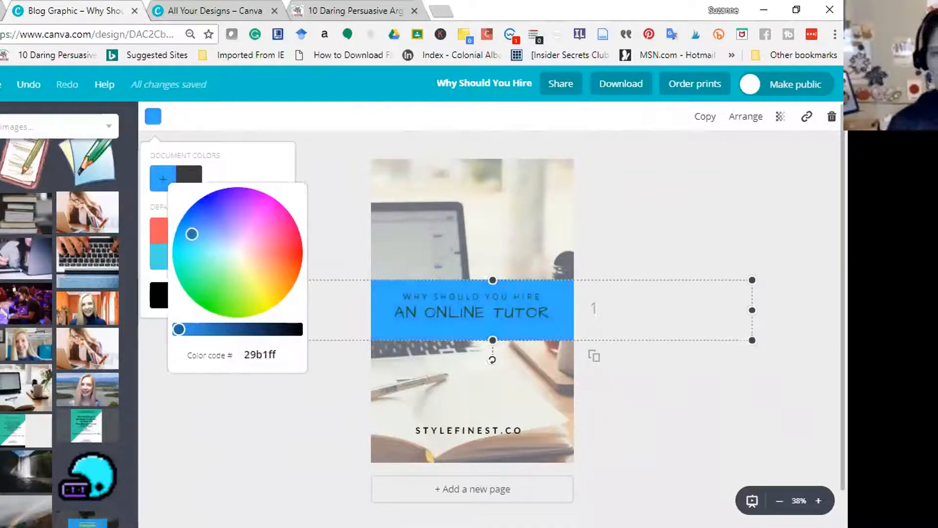
pyautogui.click(682, 234)
pyautogui.click(682, 234)
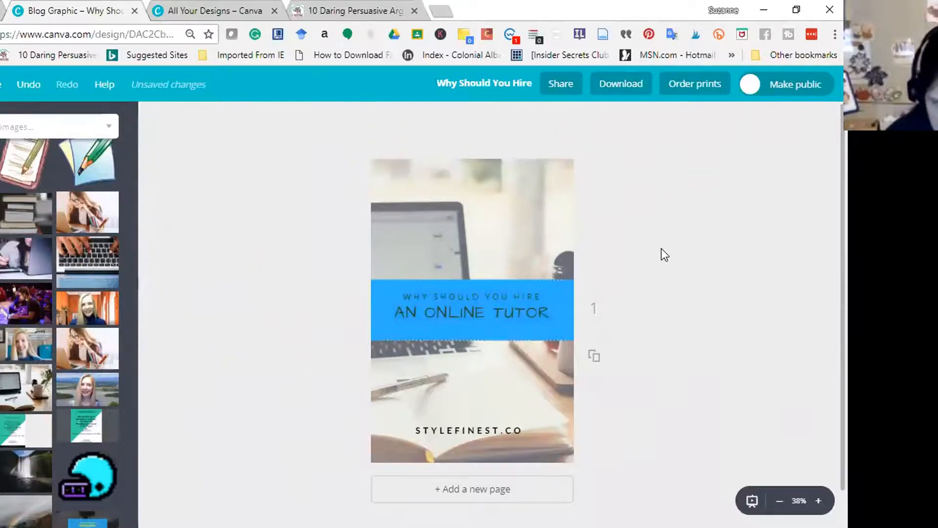
# Step: Recolor the "WHY SHOULD YOU HIRE" line black
pyautogui.click(567, 292)
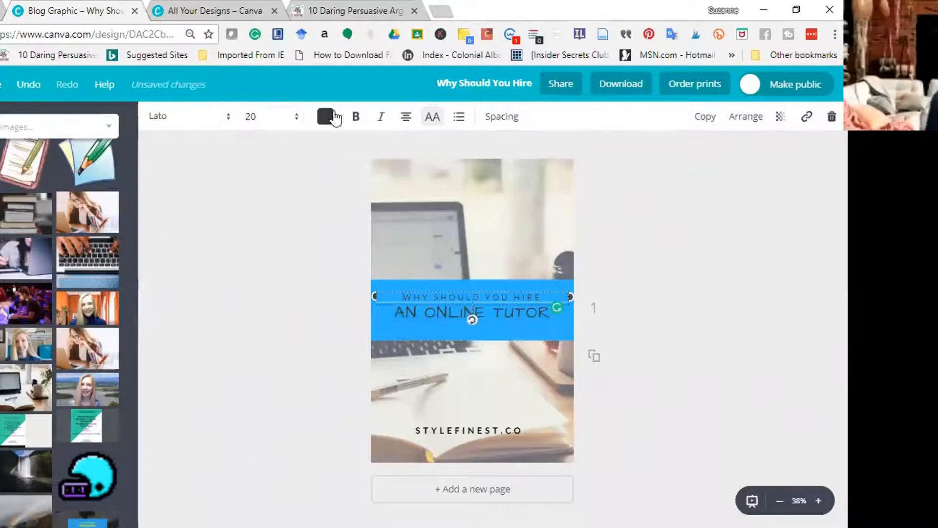
pyautogui.click(325, 116)
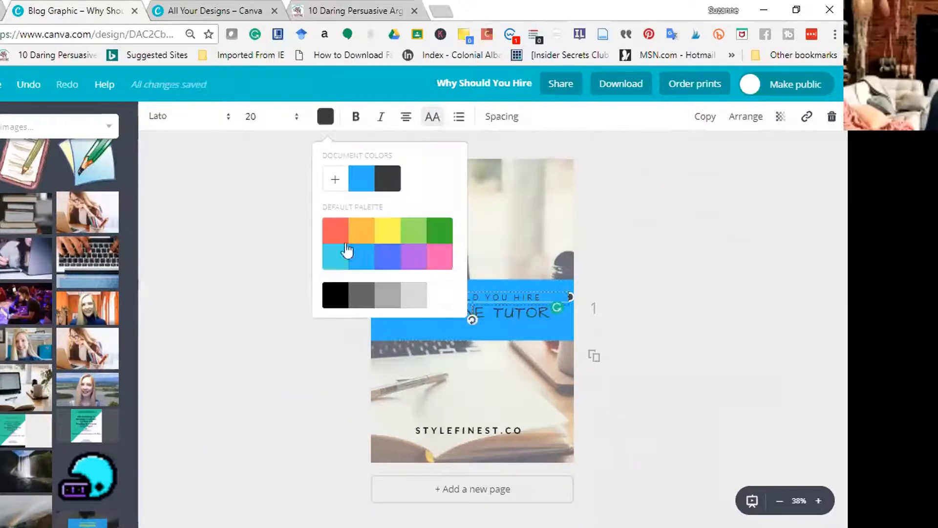
pyautogui.click(337, 297)
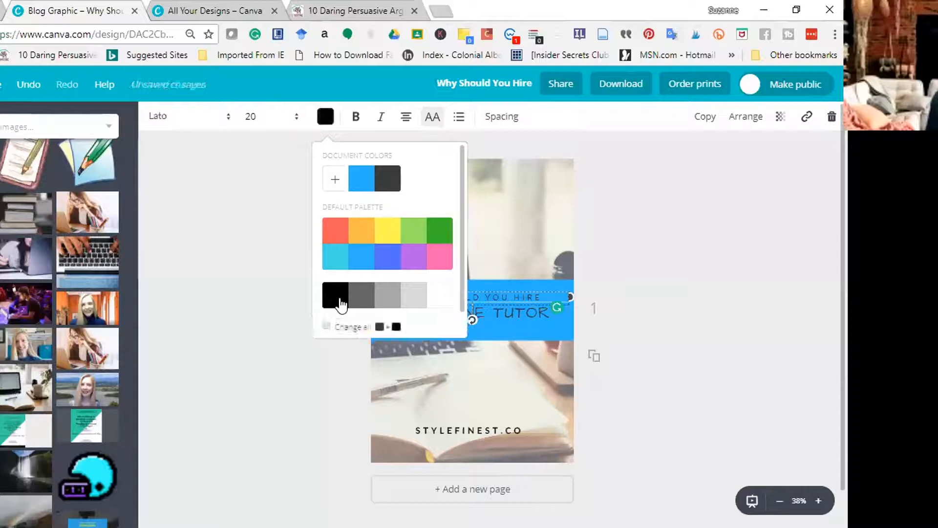
# Step: Recolor the "AN ONLINE TUTOR" title line white
pyautogui.click(492, 317)
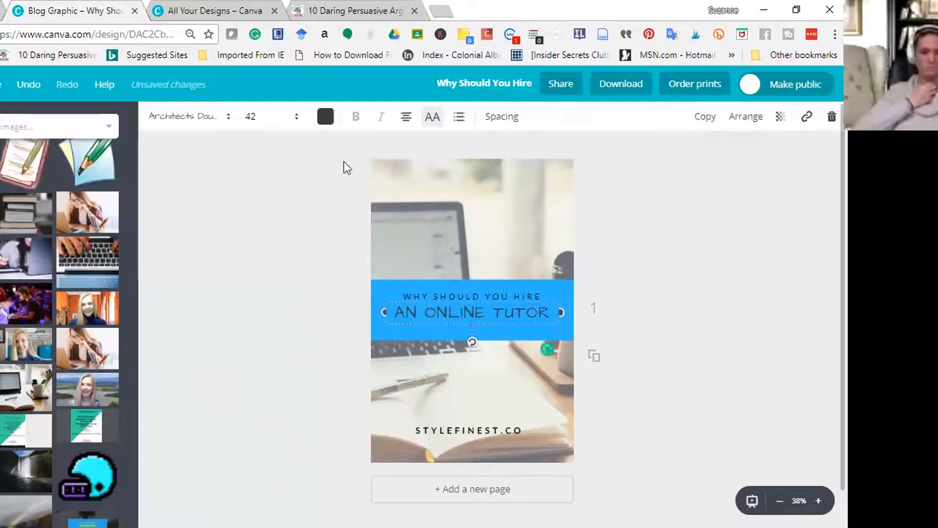
pyautogui.click(324, 123)
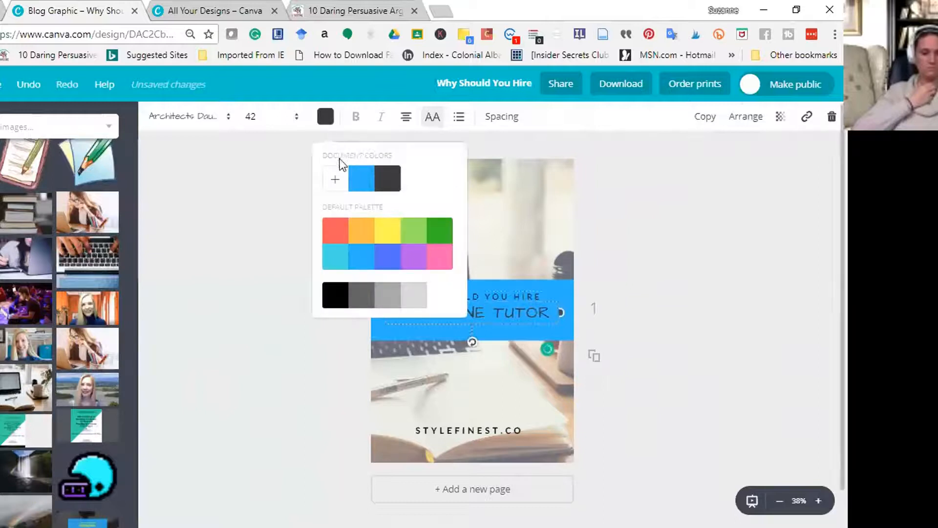
pyautogui.click(434, 298)
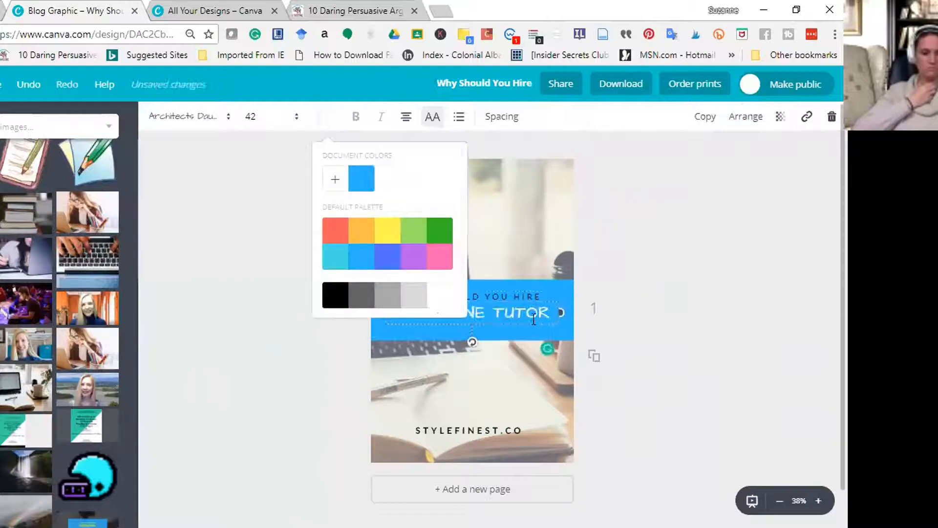
pyautogui.click(525, 293)
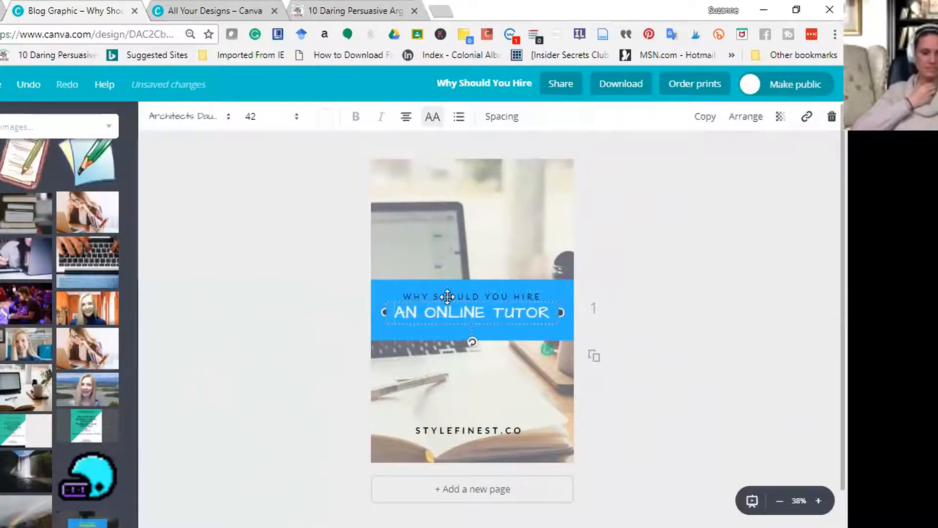
pyautogui.click(676, 305)
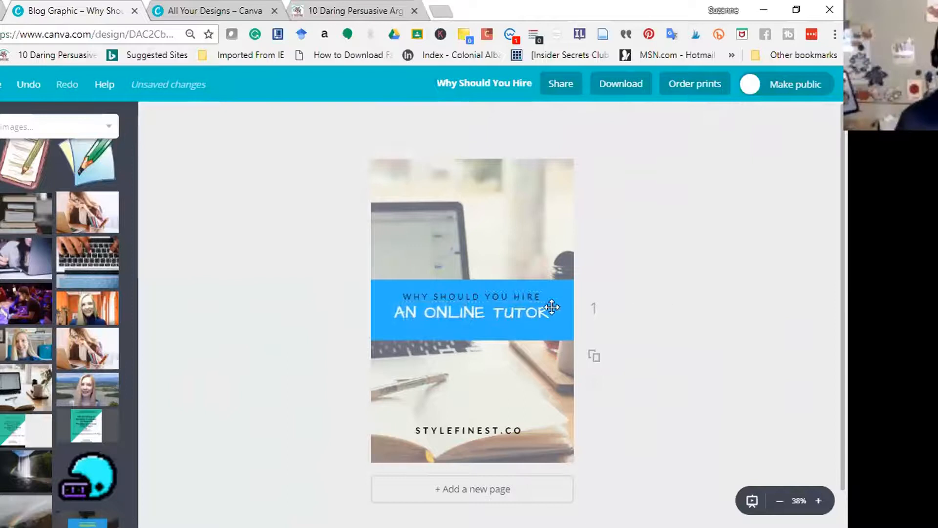
# Step: Recolor the "WHY SHOULD YOU HIRE" line white to match the title line below it
pyautogui.click(516, 294)
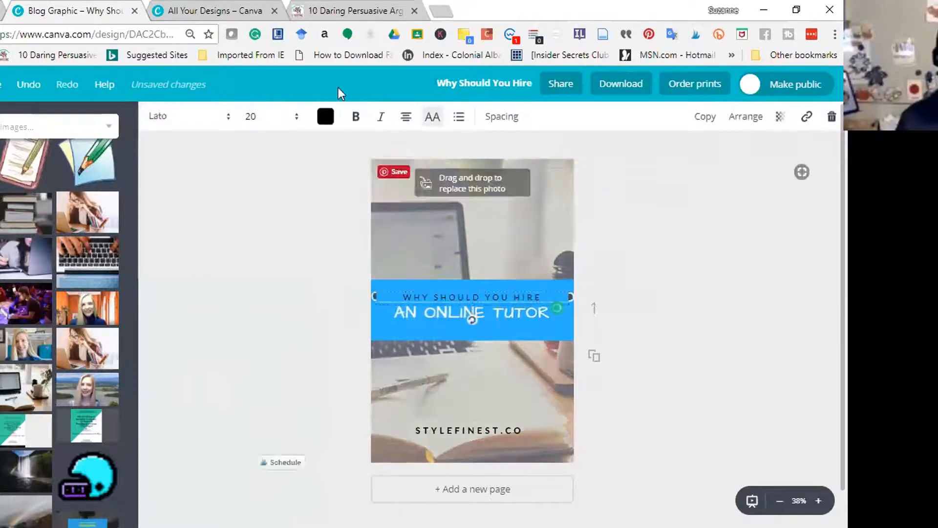
pyautogui.click(326, 119)
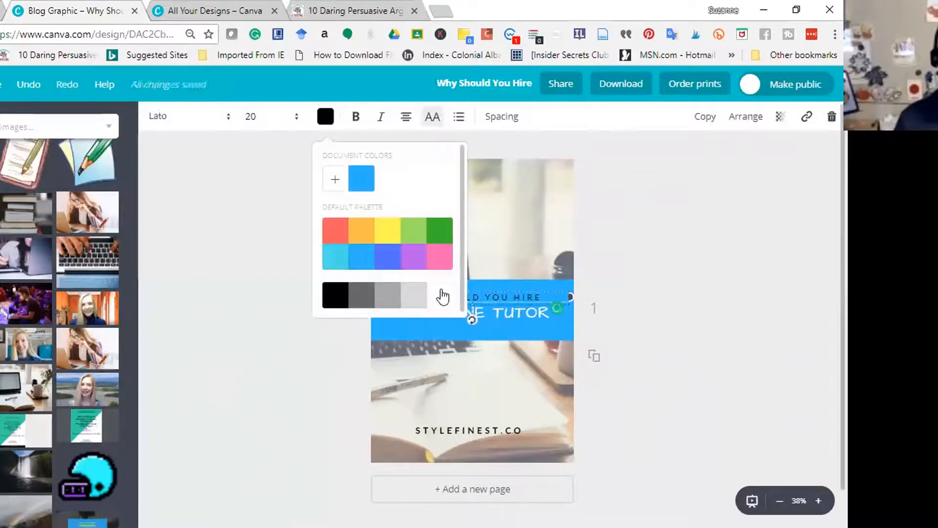
pyautogui.click(764, 277)
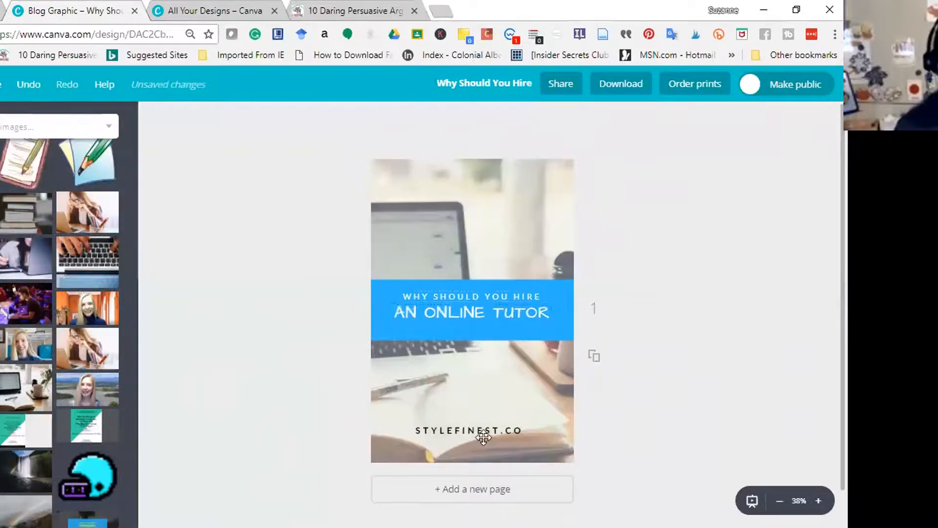
pyautogui.click(484, 434)
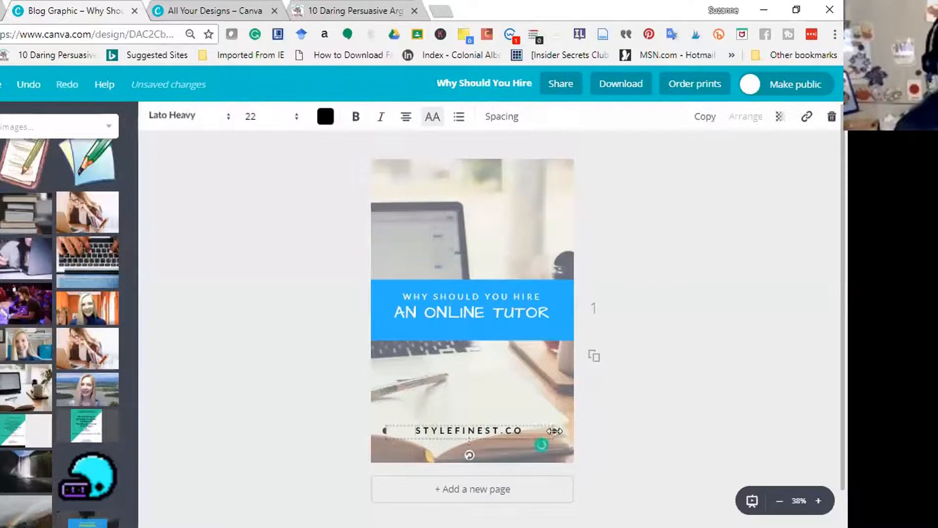
pyautogui.moveTo(537, 433); pyautogui.dragTo(401, 429)
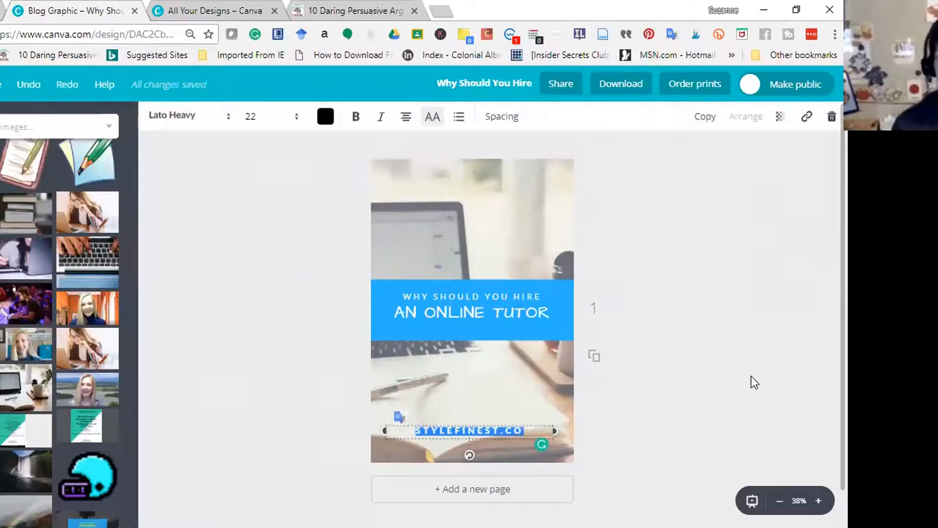
pyautogui.write('www')
pyautogui.write('.')
pyautogui.write('zoom')
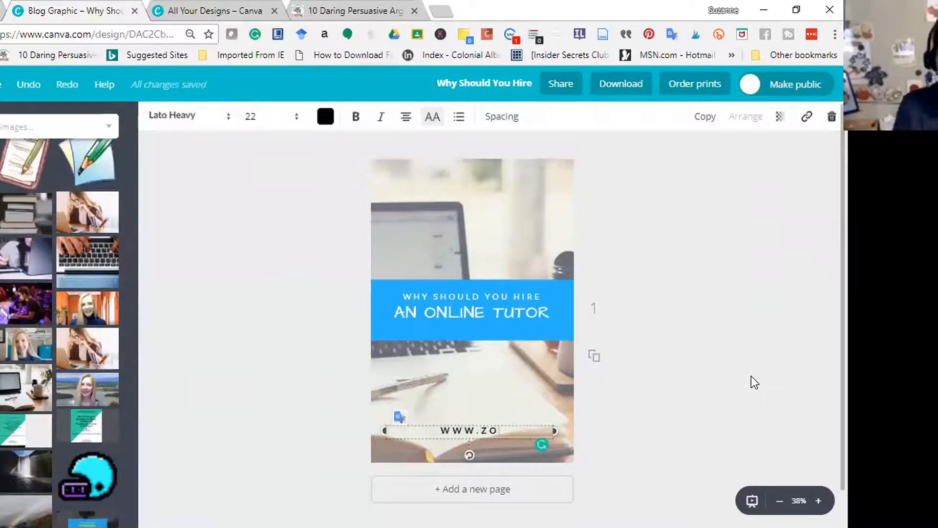
pyautogui.write('reading')
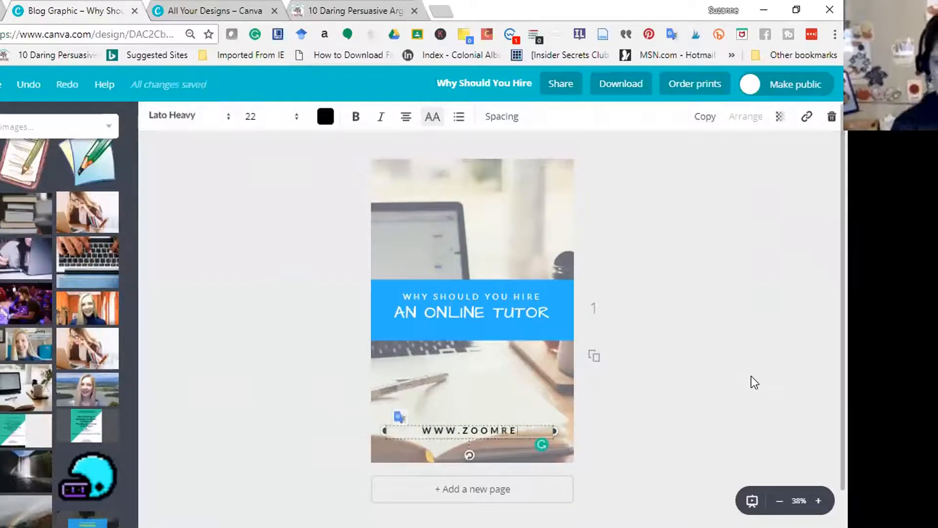
pyautogui.write('tutor')
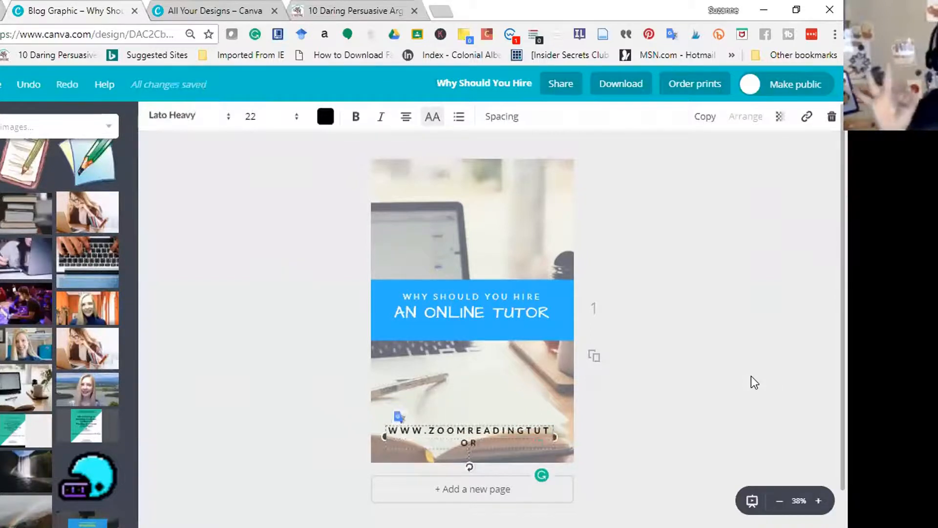
pyautogui.write('.com')
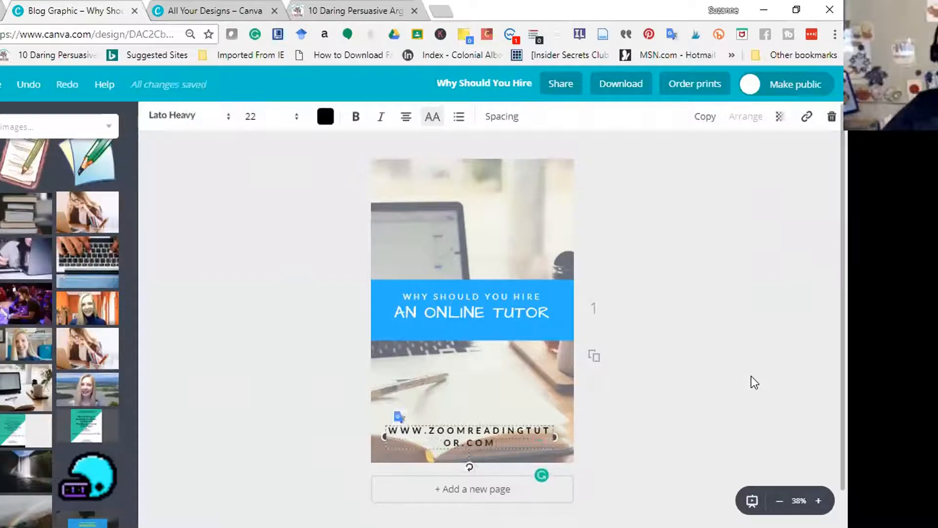
# Step: Widen the web address text box to nearly the page width and set its font size to 18 to fit one line
pyautogui.click(296, 122)
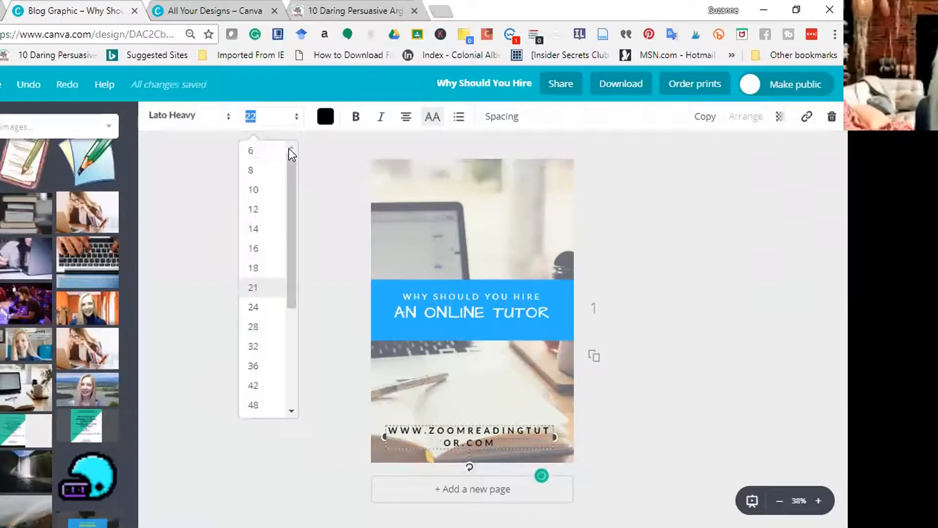
pyautogui.click(258, 287)
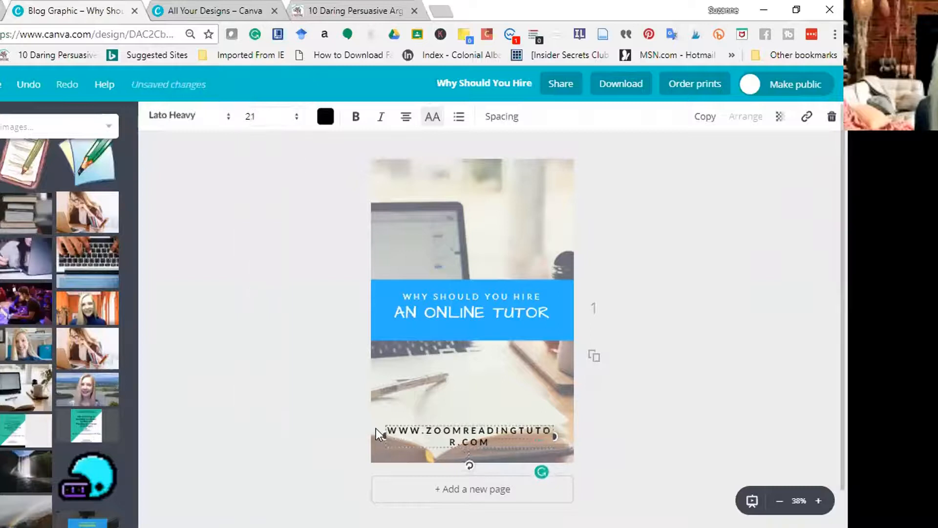
pyautogui.moveTo(384, 436); pyautogui.dragTo(372, 436)
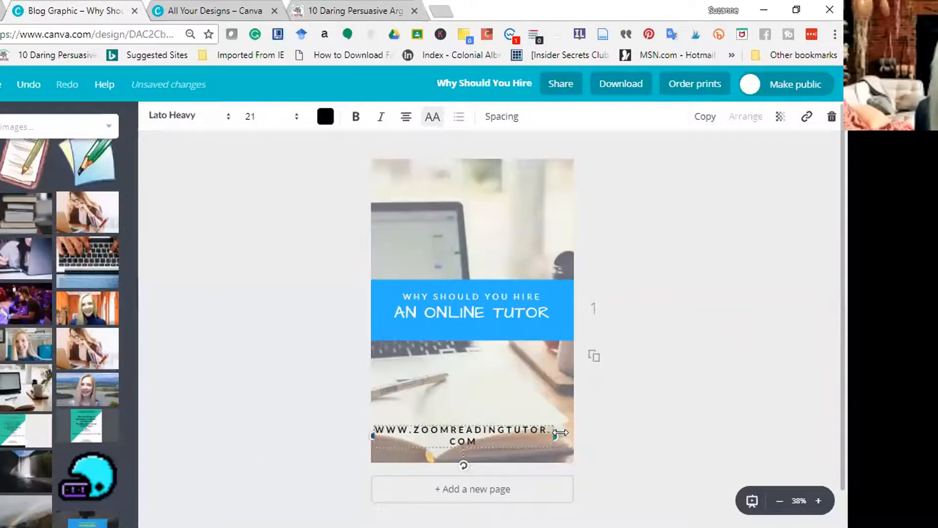
pyautogui.moveTo(560, 434)
pyautogui.mouseDown()
pyautogui.moveTo(576, 432)
pyautogui.moveTo(567, 433)
pyautogui.mouseUp()
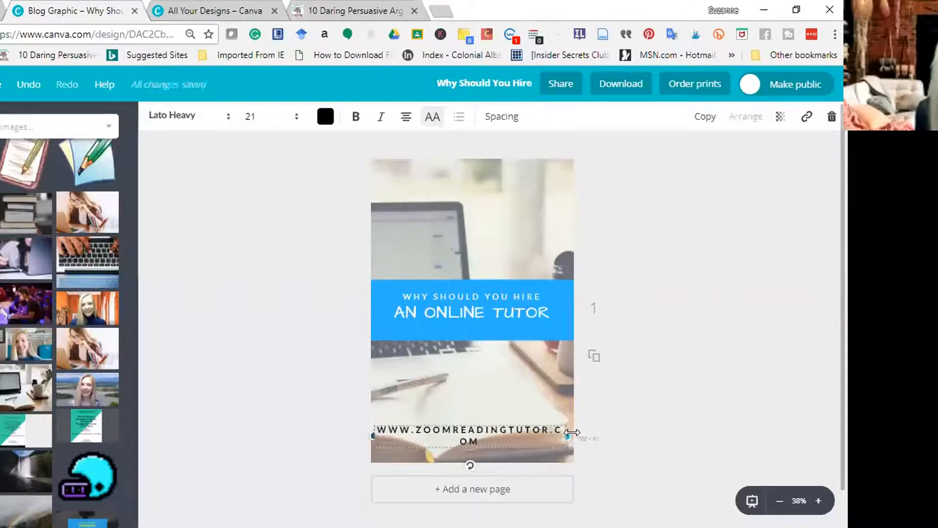
pyautogui.moveTo(371, 432); pyautogui.dragTo(379, 435)
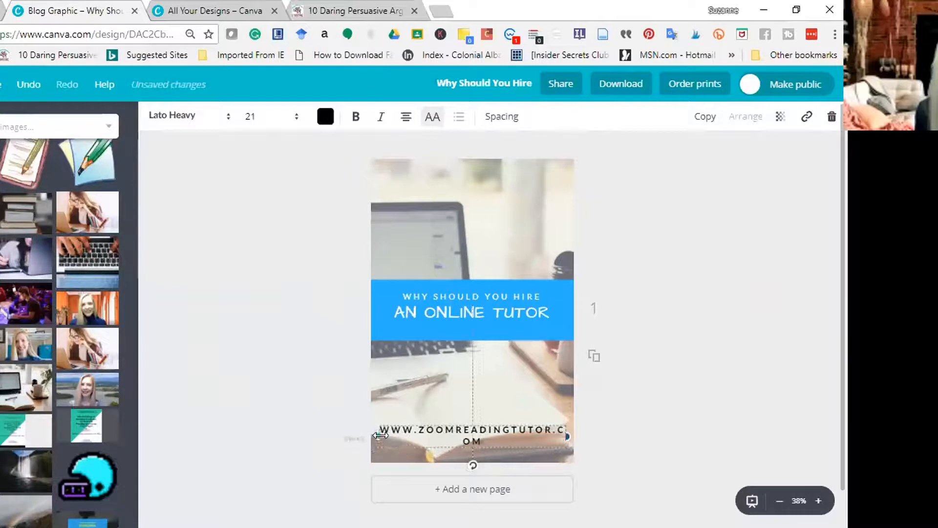
pyautogui.click(293, 121)
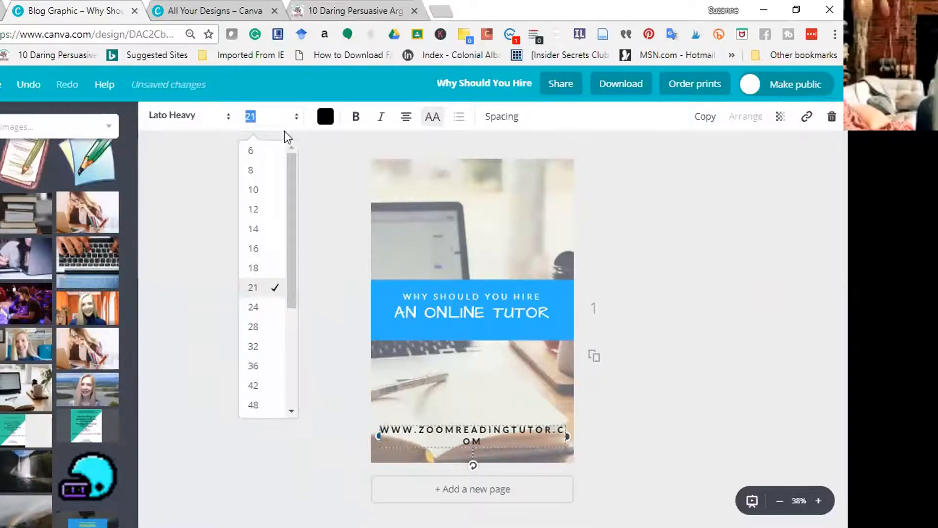
pyautogui.click(255, 268)
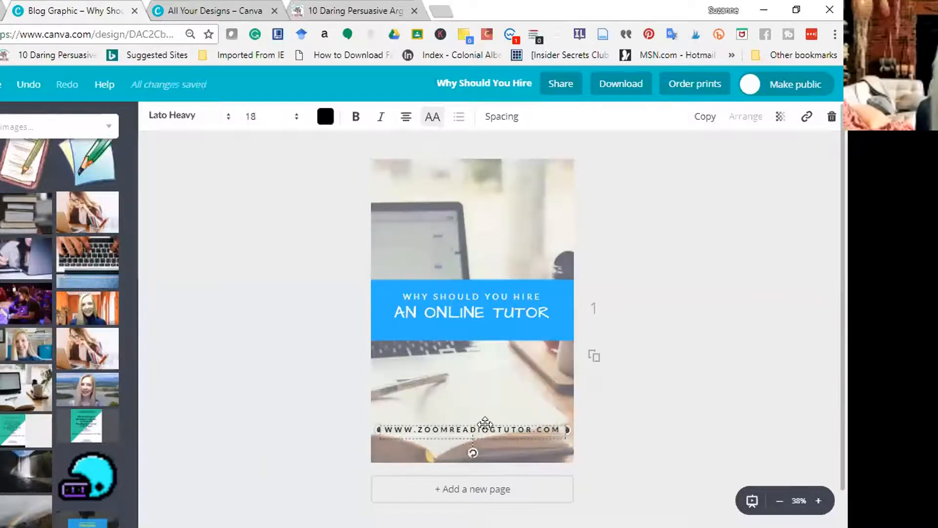
pyautogui.click(620, 348)
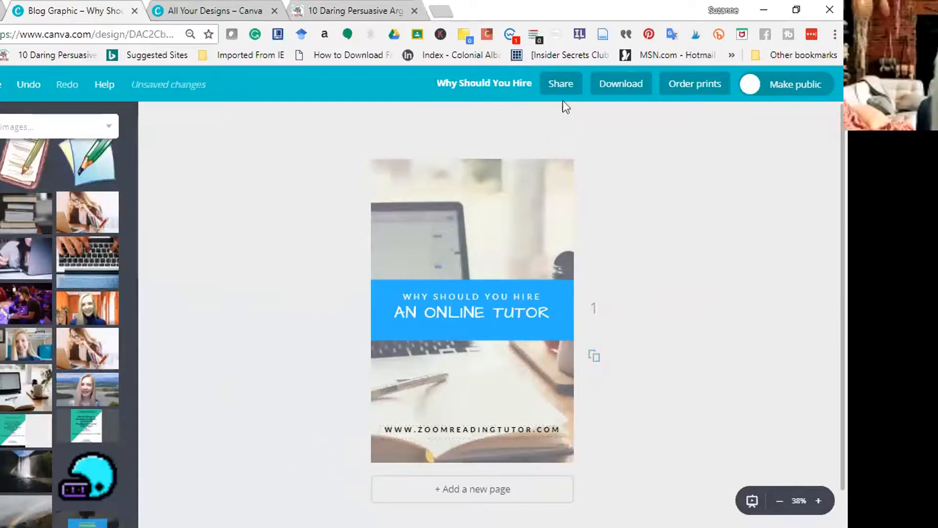
# Step: Download the finished graphic as a PNG file and dismiss the download message
pyautogui.click(604, 93)
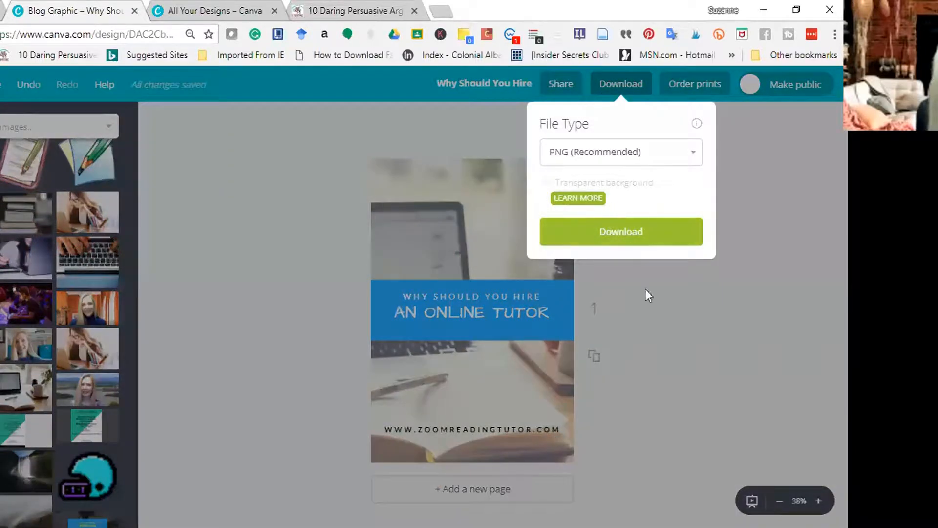
pyautogui.click(635, 237)
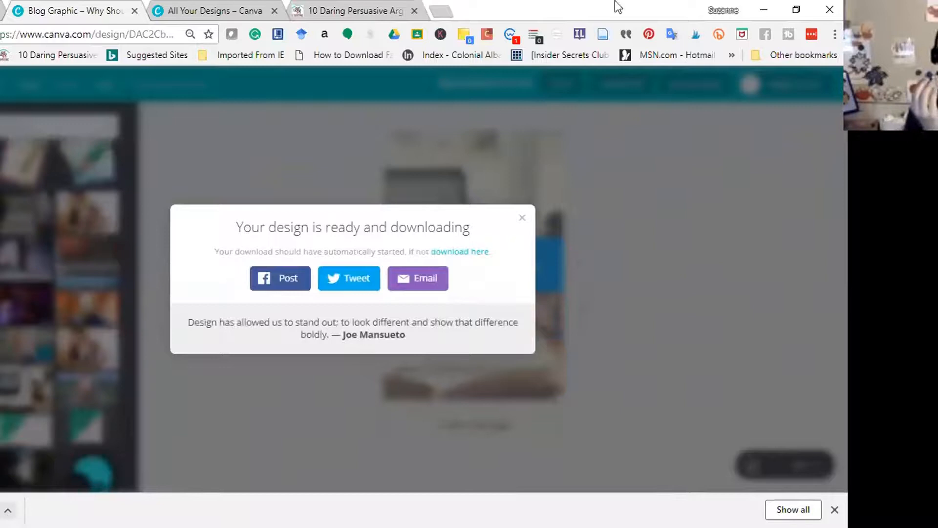
pyautogui.click(533, 223)
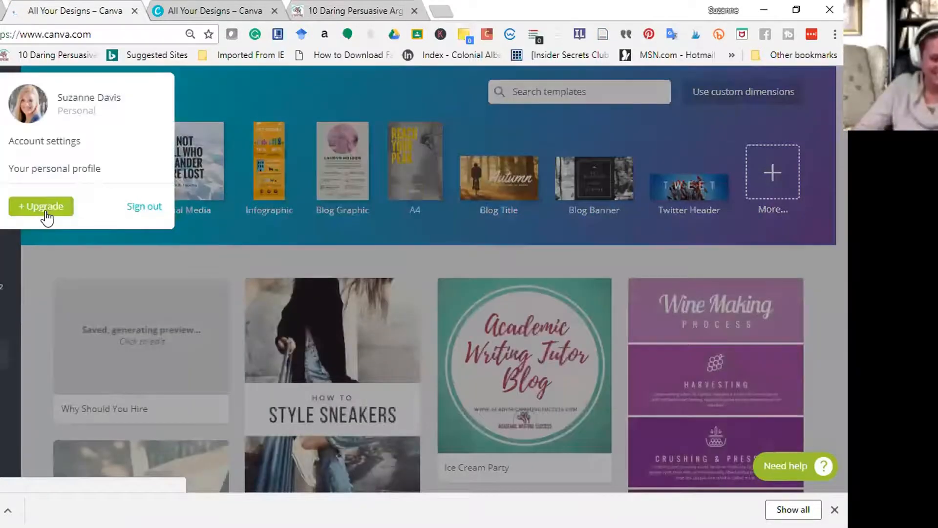
# Step: Sign out and start a new Infographic design, logging back in with the account's saved credentials
pyautogui.click(150, 209)
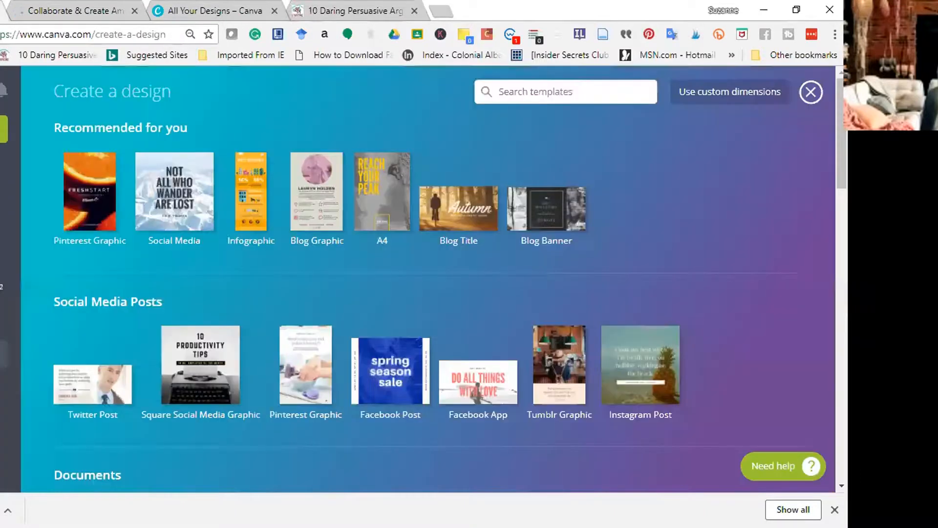
pyautogui.click(252, 185)
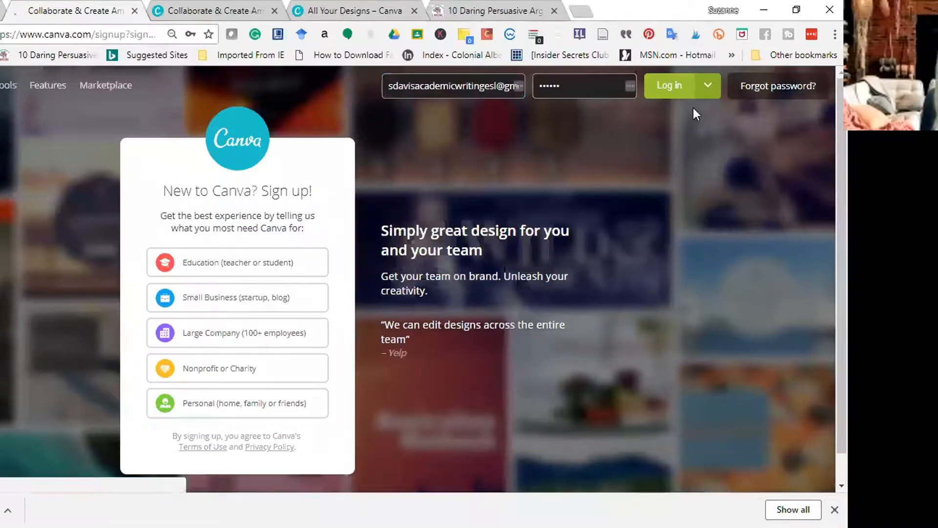
pyautogui.click(670, 87)
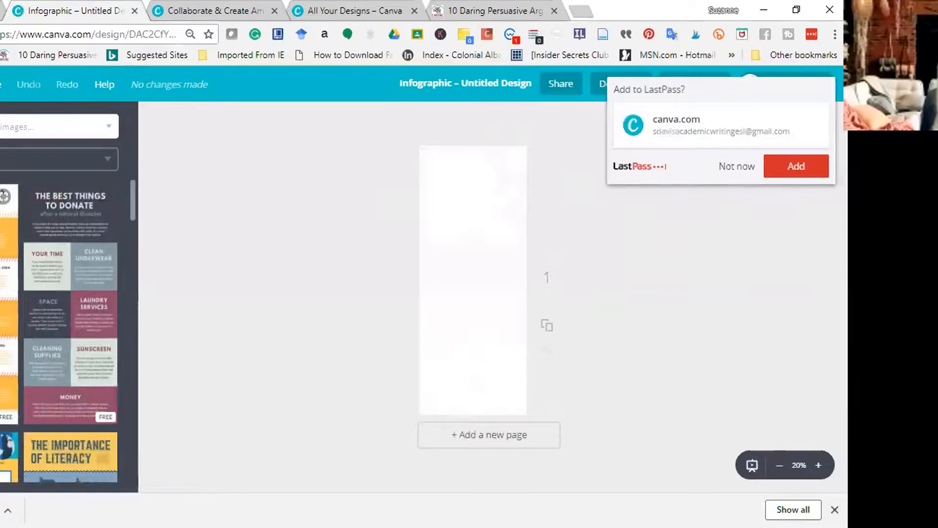
# Step: Browse the infographic templates and apply the dark "10 Slides of a Pitch Deck" template to the blank page
pyautogui.scroll(-4, 69, 333)
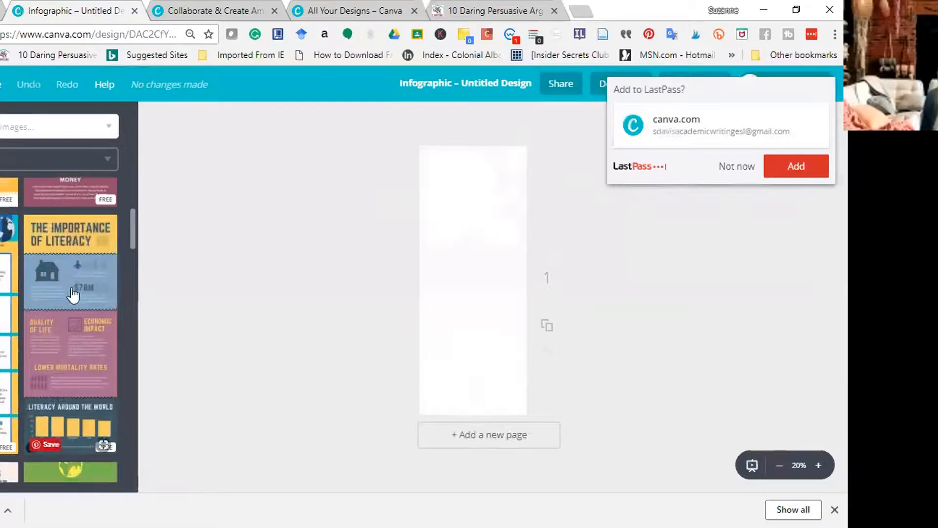
pyautogui.scroll(-8, 71, 322)
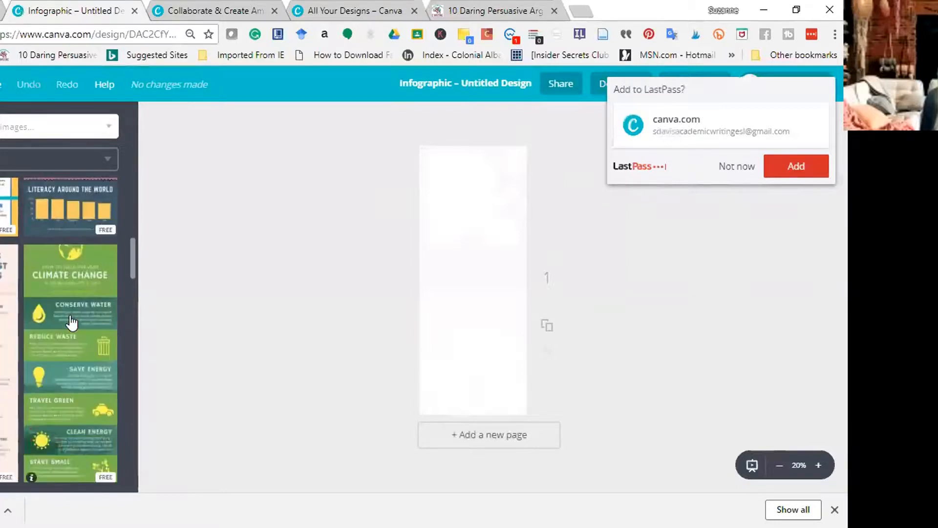
pyautogui.scroll(-4, 69, 320)
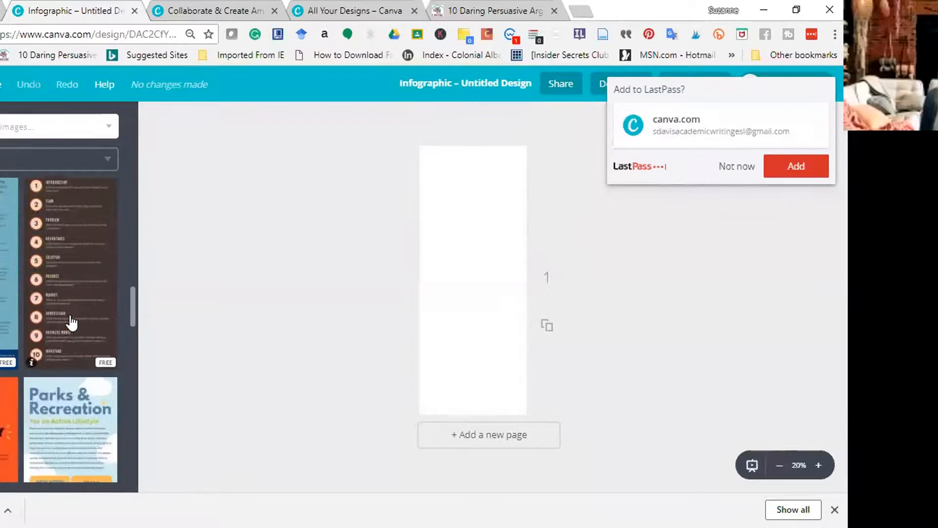
pyautogui.scroll(1, 78, 303)
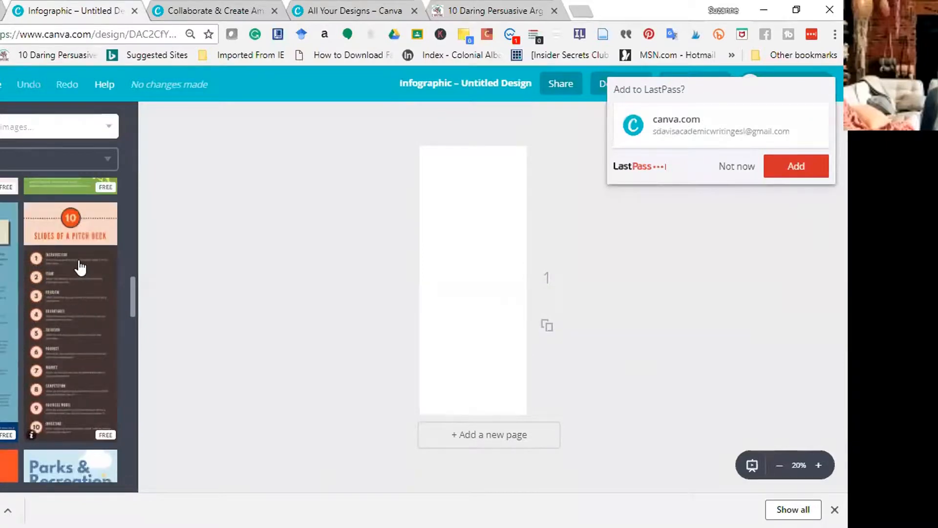
pyautogui.click(81, 267)
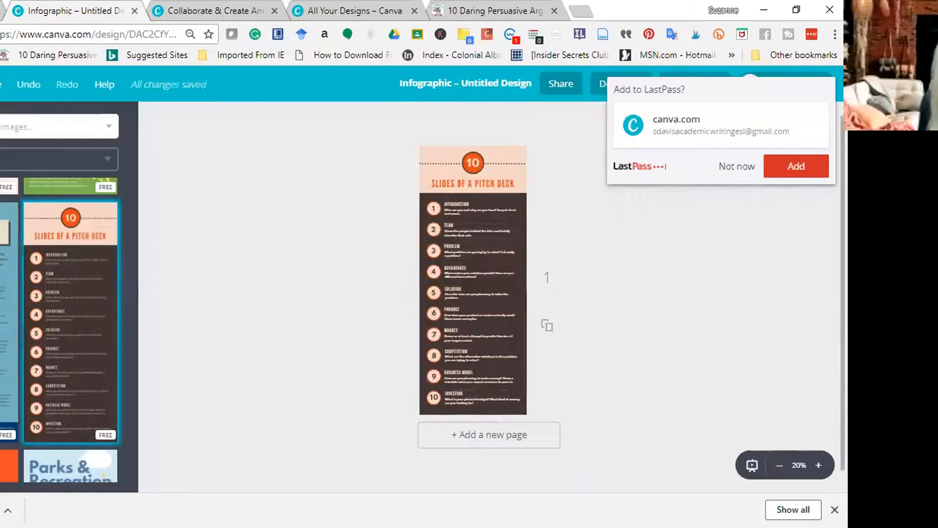
# Step: Look over the template from its title to the tenth item at 50% zoom
pyautogui.click(820, 465)
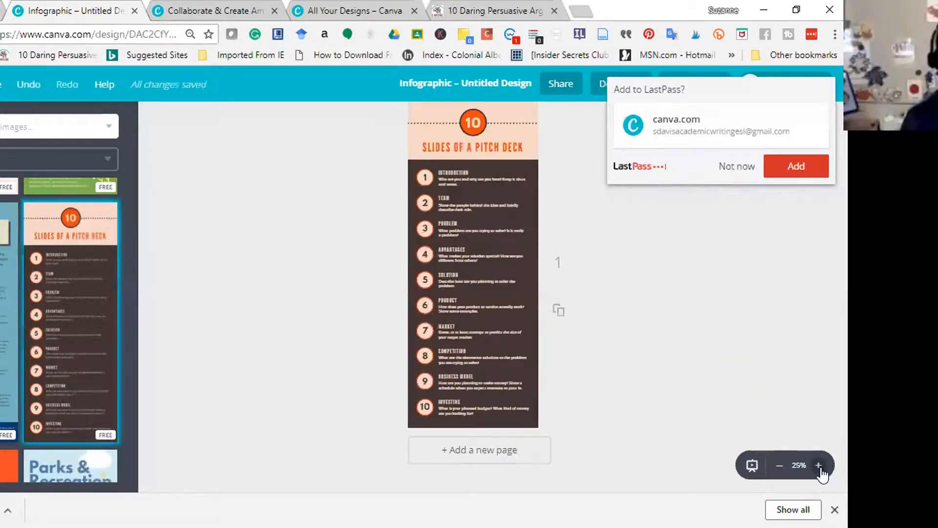
pyautogui.click(820, 466)
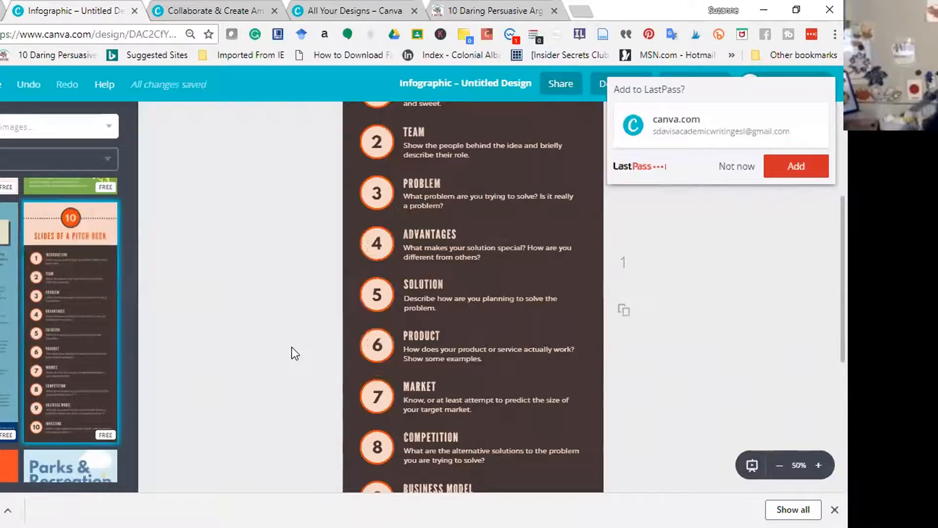
pyautogui.scroll(-4, 292, 348)
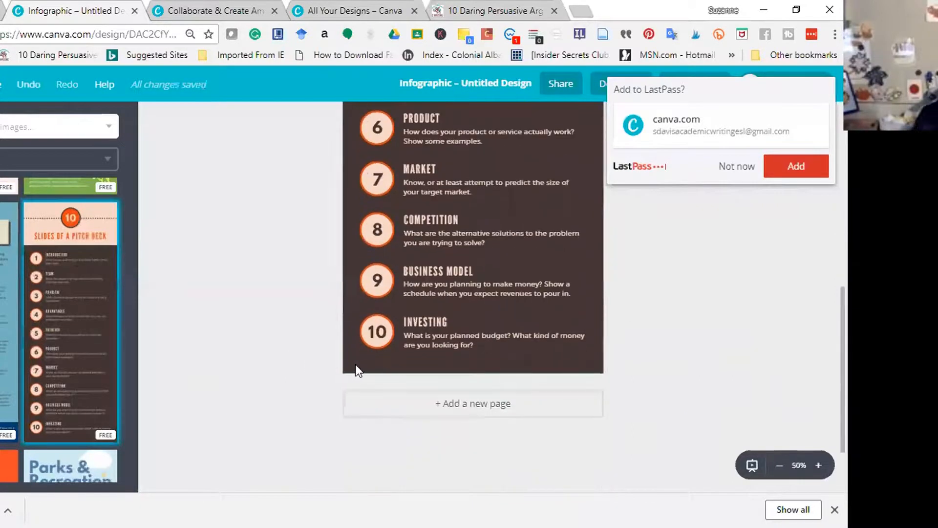
pyautogui.click(356, 362)
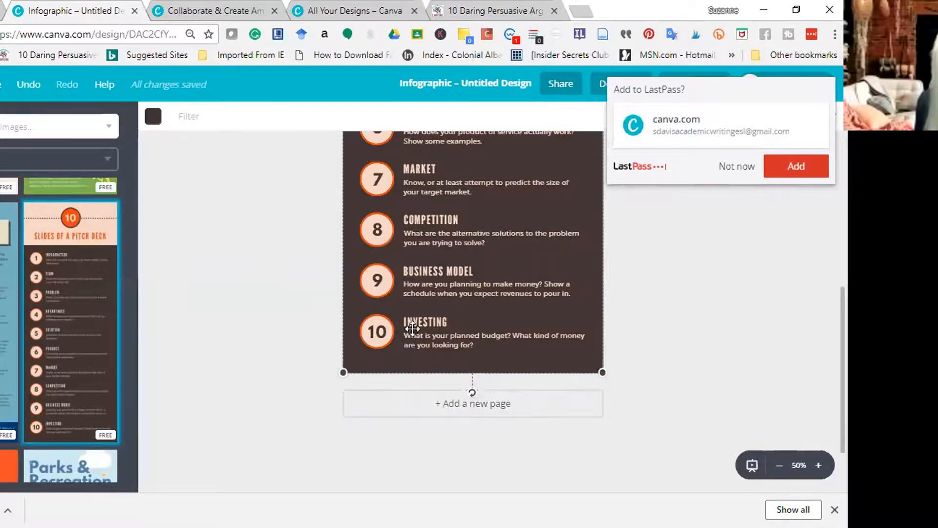
pyautogui.scroll(6, 410, 327)
pyautogui.scroll(3, 411, 299)
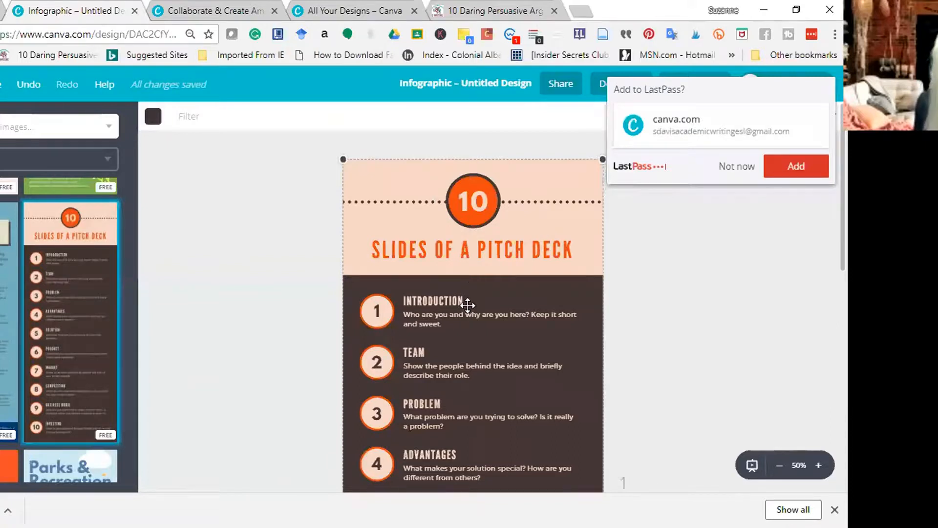
pyautogui.scroll(-3, 467, 306)
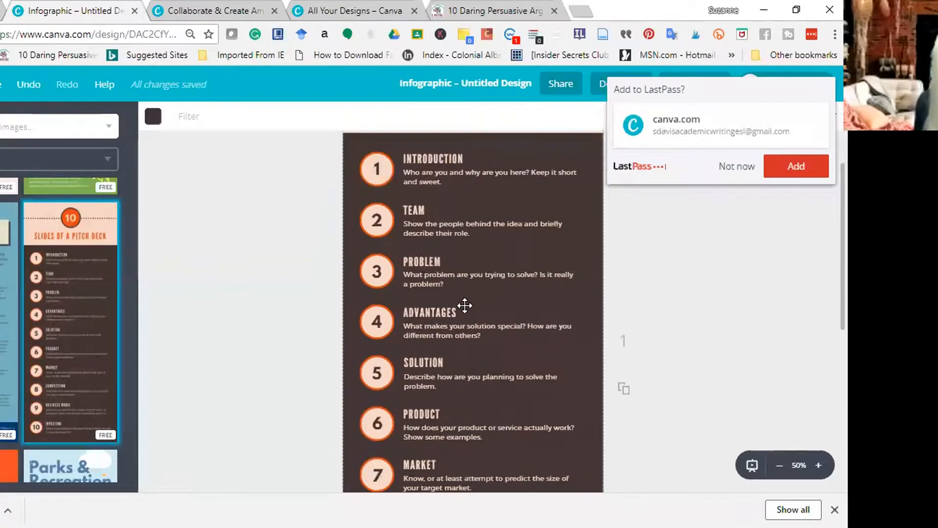
# Step: Change the INTRODUCTION heading's font to Arvo and make it bold
pyautogui.click(429, 155)
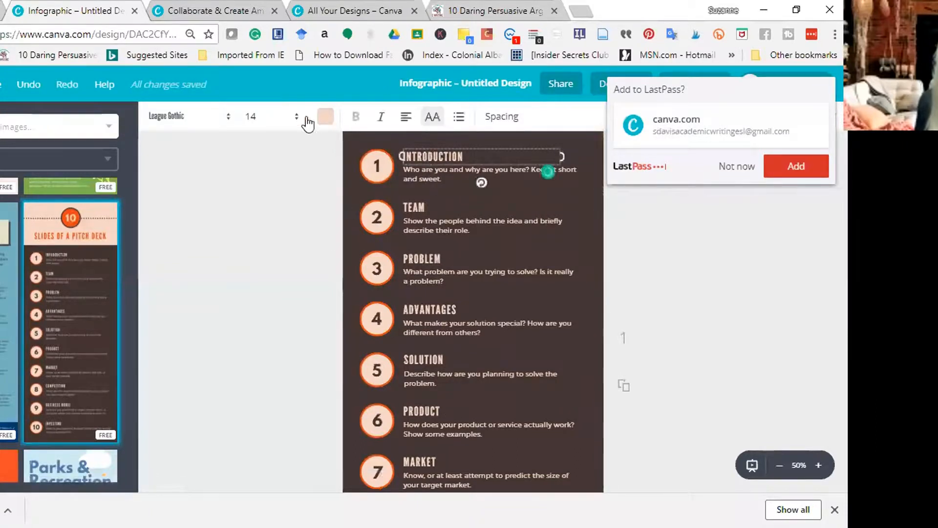
pyautogui.click(228, 121)
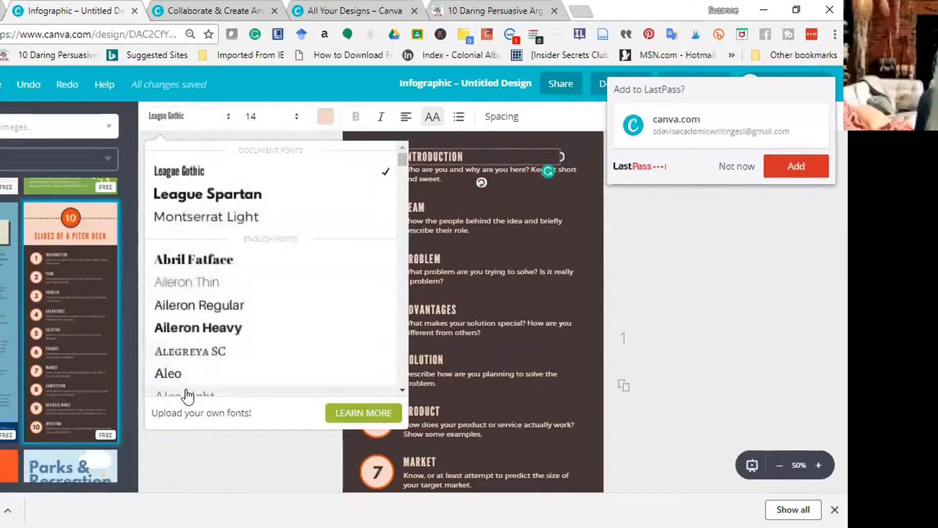
pyautogui.scroll(-5, 184, 325)
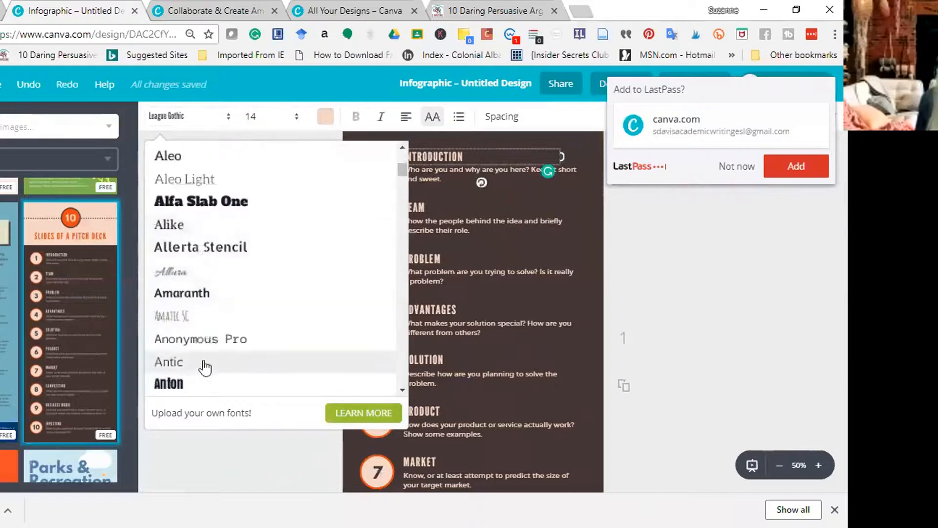
pyautogui.scroll(-3, 211, 345)
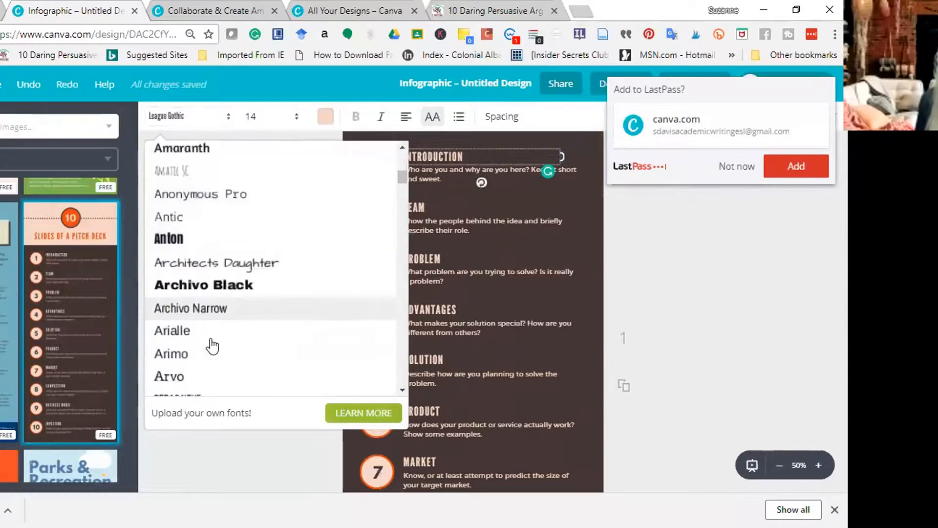
pyautogui.click(183, 376)
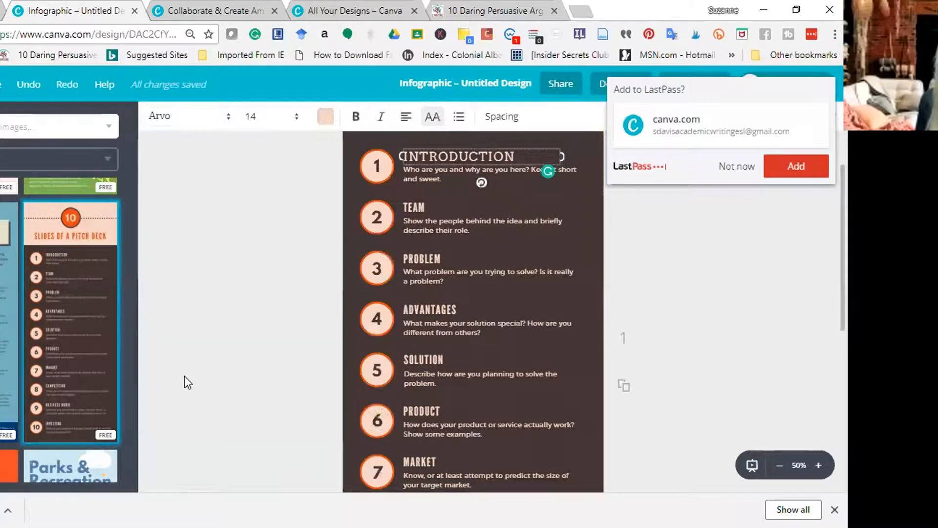
pyautogui.scroll(1, 280, 306)
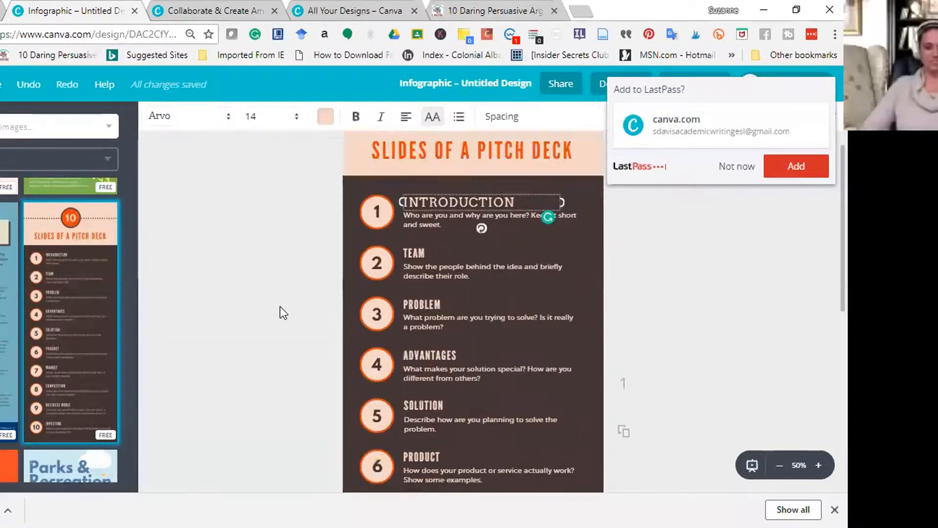
pyautogui.scroll(2, 280, 306)
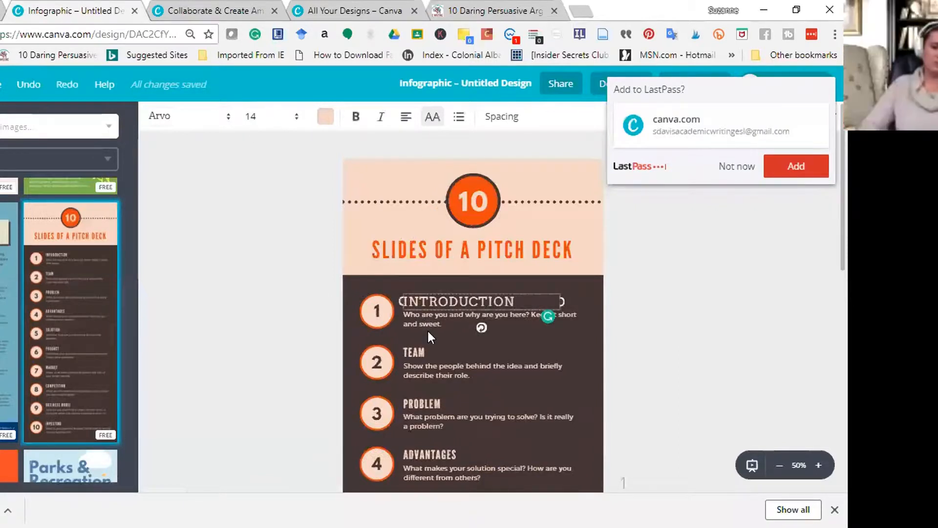
pyautogui.click(356, 117)
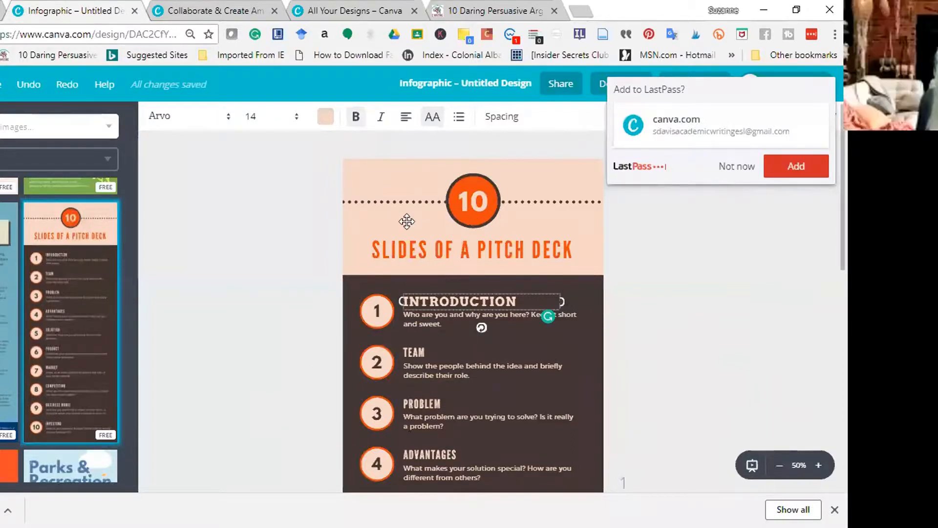
pyautogui.click(390, 258)
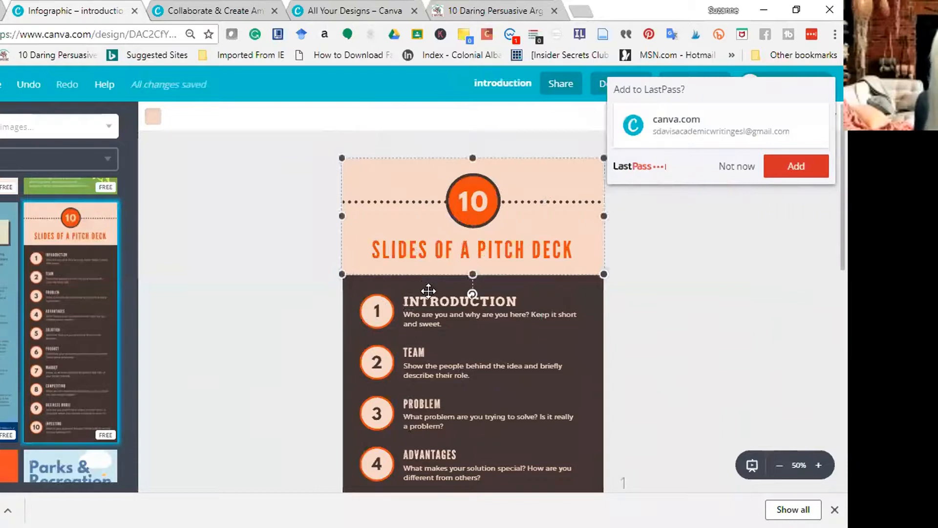
# Step: Add a white square shape to the page and shrink its height to form a thin horizontal strip
pyautogui.scroll(-5, 457, 323)
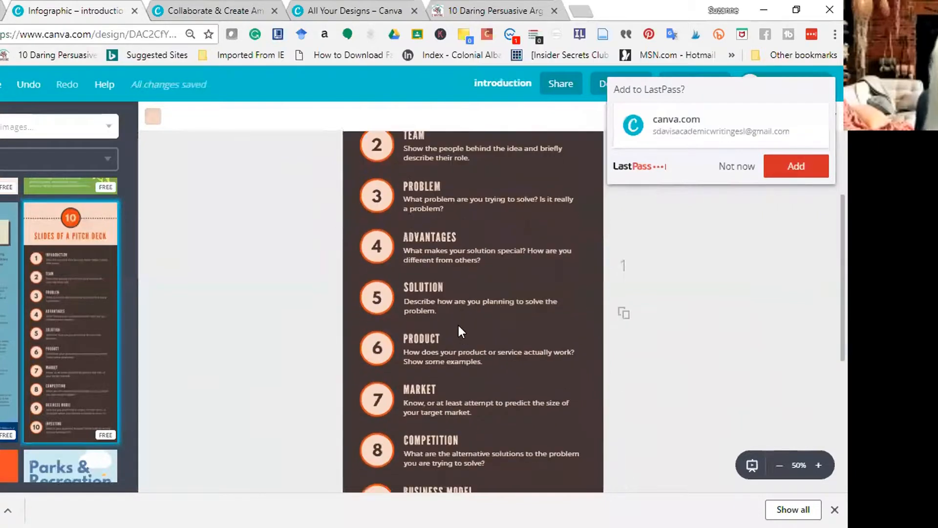
pyautogui.scroll(-7, 458, 323)
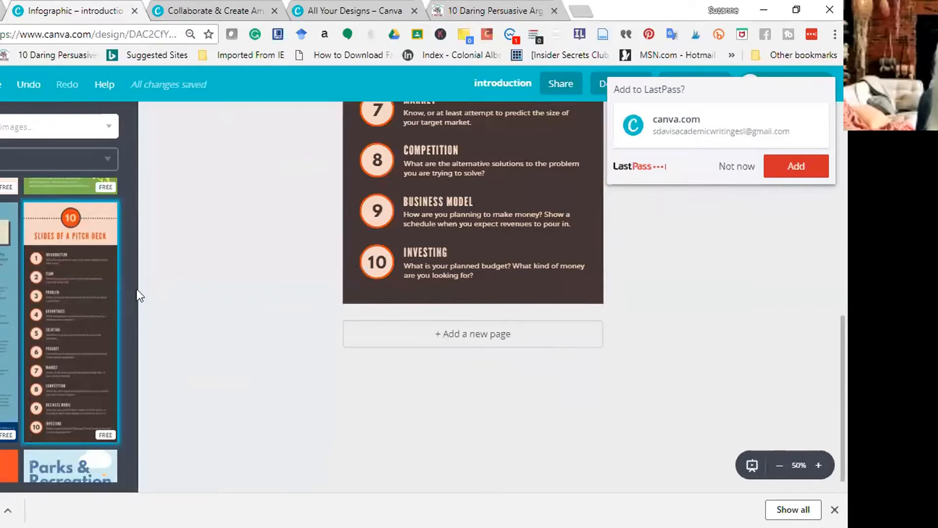
pyautogui.click(1, 215)
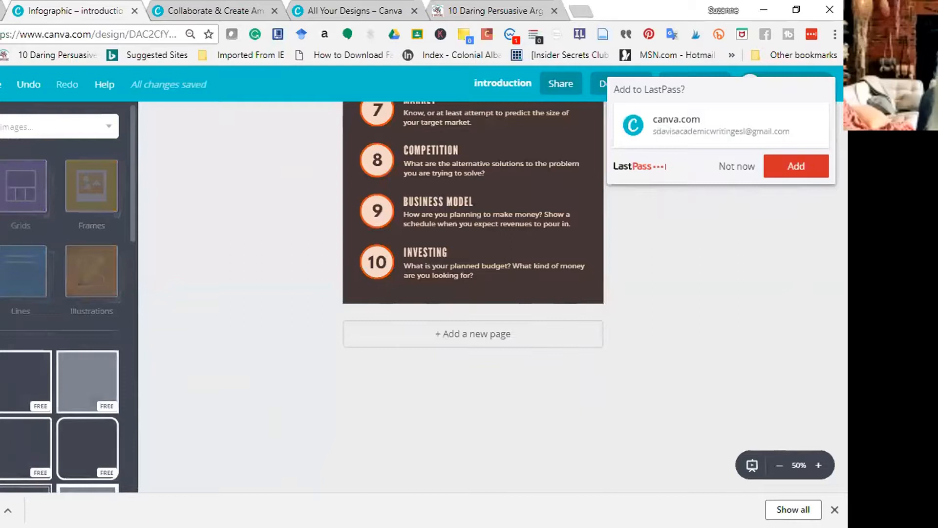
pyautogui.click(1, 391)
pyautogui.scroll(8, 300, 340)
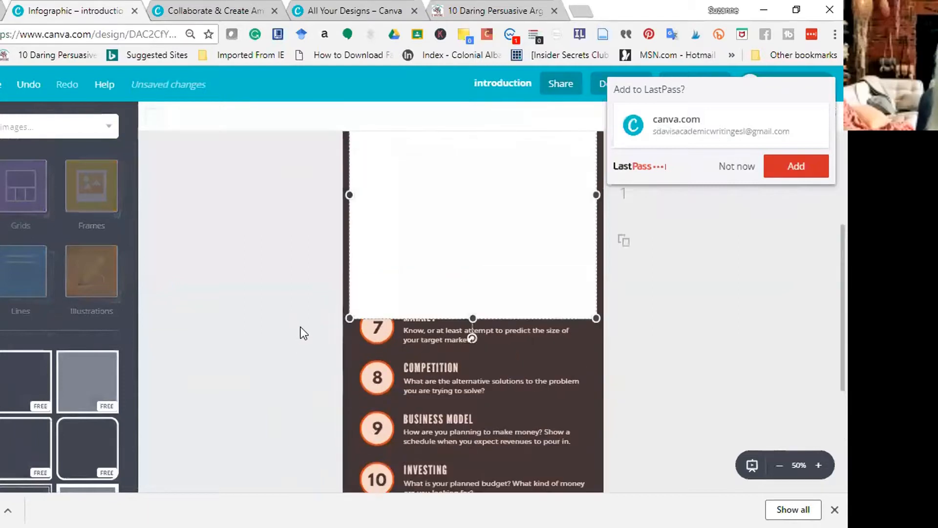
pyautogui.moveTo(473, 211); pyautogui.dragTo(485, 437)
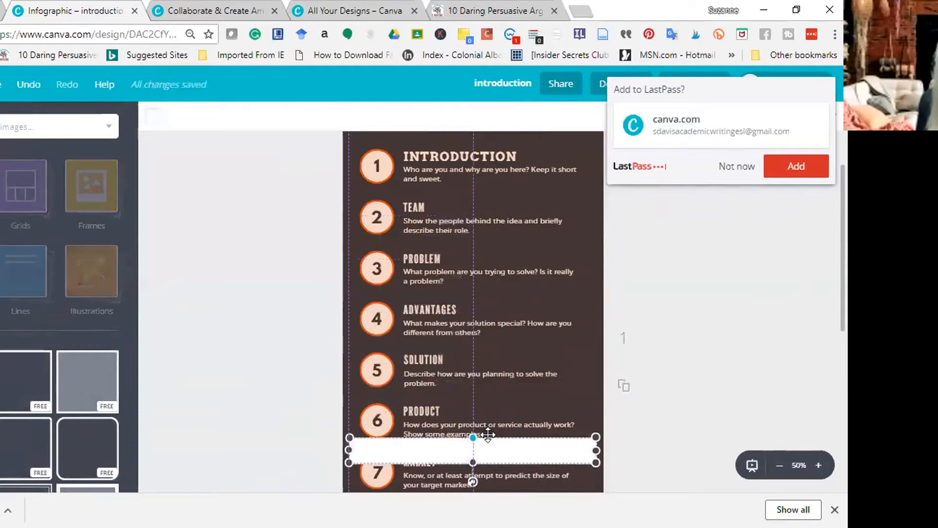
pyautogui.scroll(2, 708, 338)
pyautogui.scroll(-2, 702, 343)
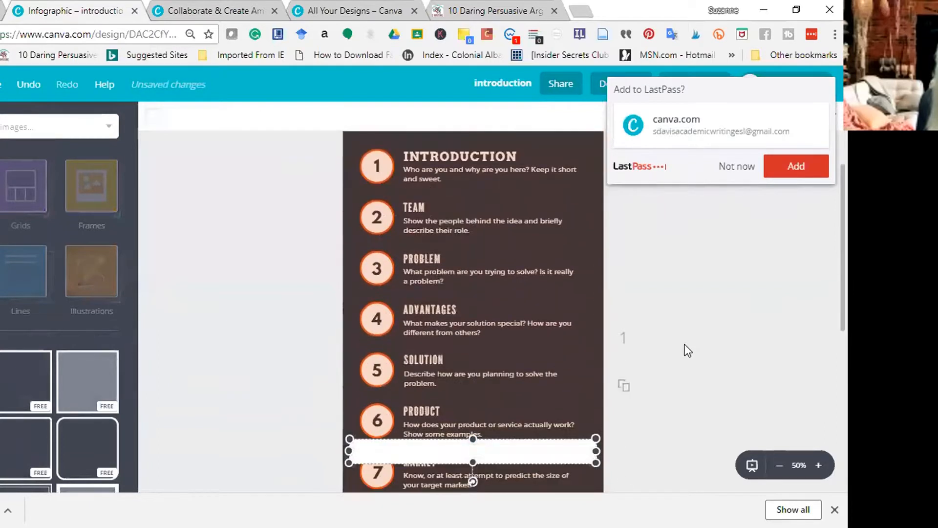
# Step: Place the white strip along the page's bottom edge and resize it to span the full width below the item 10 text
pyautogui.scroll(-6, 648, 343)
pyautogui.moveTo(463, 235); pyautogui.dragTo(463, 424)
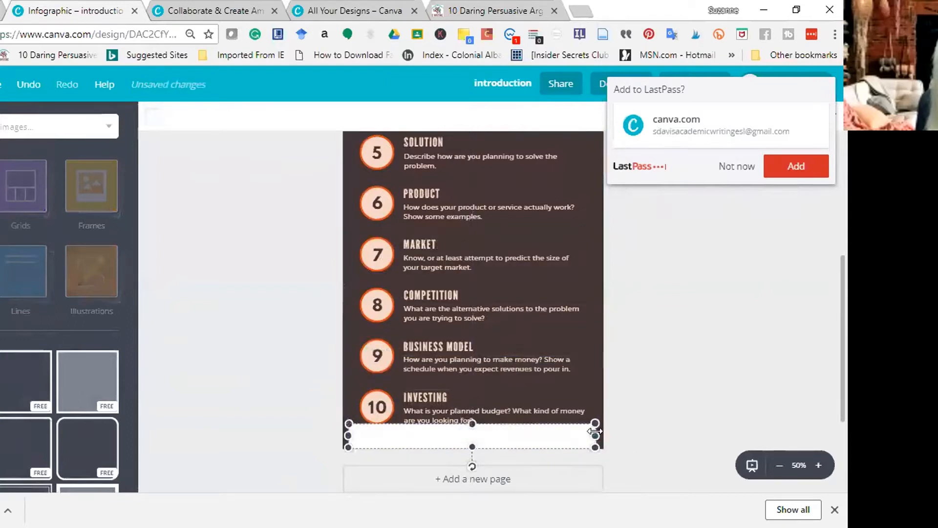
pyautogui.moveTo(594, 437); pyautogui.dragTo(602, 436)
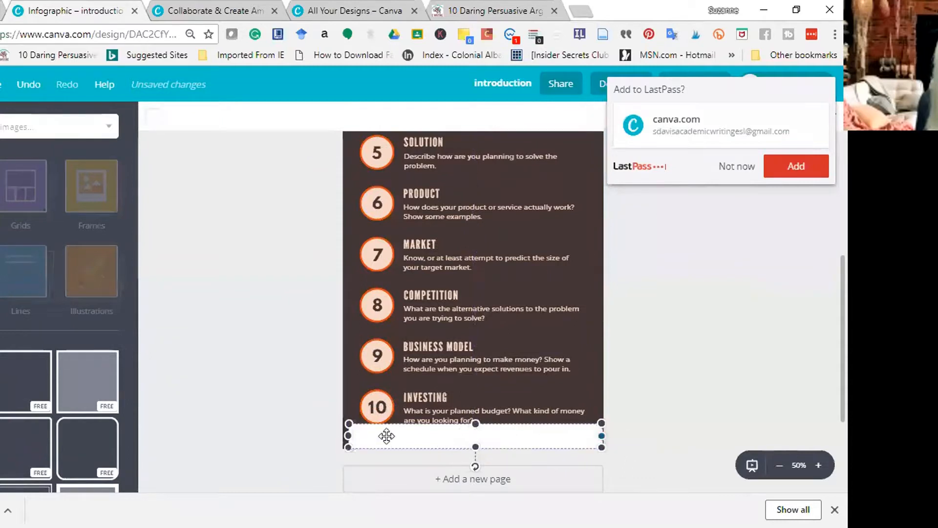
pyautogui.moveTo(348, 436); pyautogui.dragTo(342, 435)
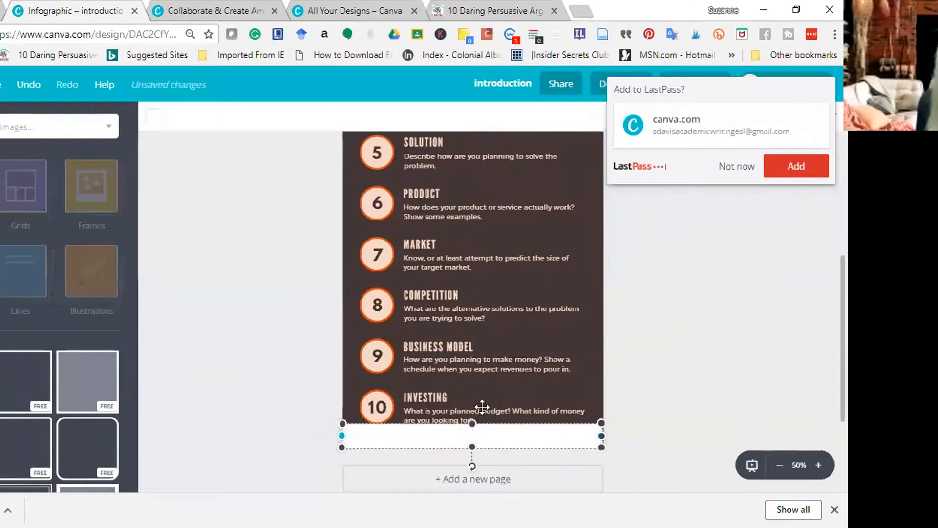
pyautogui.moveTo(472, 423); pyautogui.dragTo(473, 431)
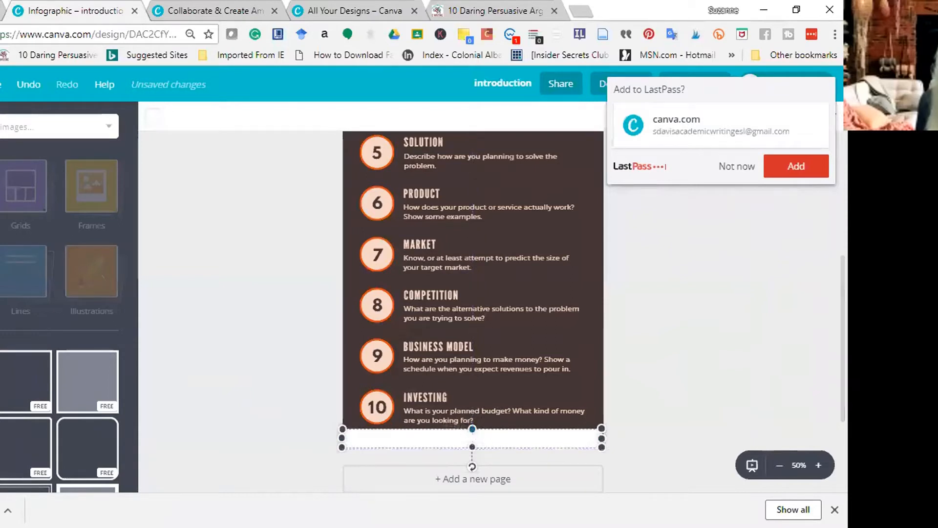
# Step: Add a body text box to the page and replace its placeholder with "Awesome Tutors"
pyautogui.click(1, 270)
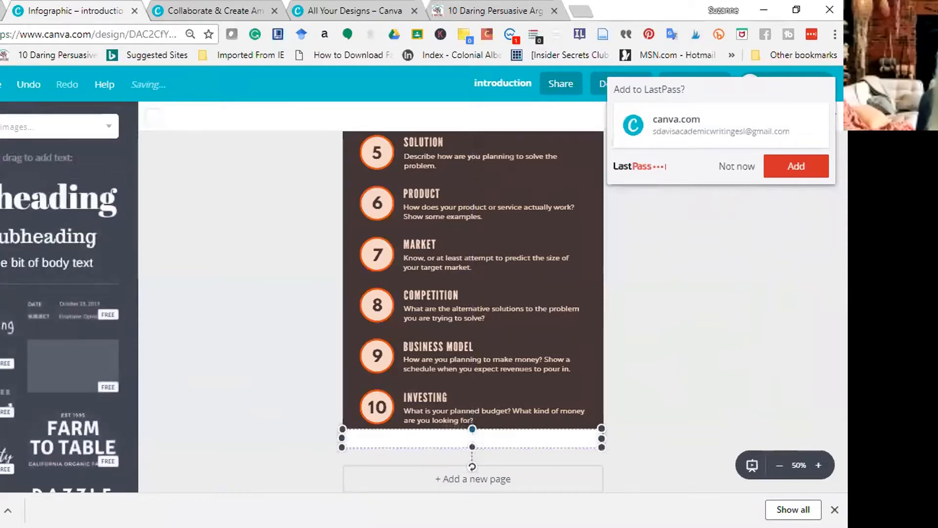
pyautogui.click(13, 268)
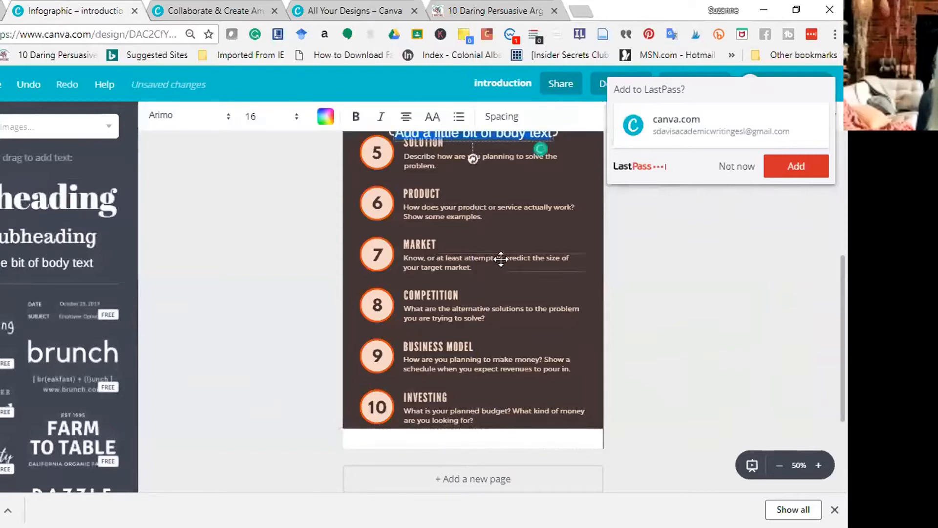
pyautogui.scroll(5, 521, 287)
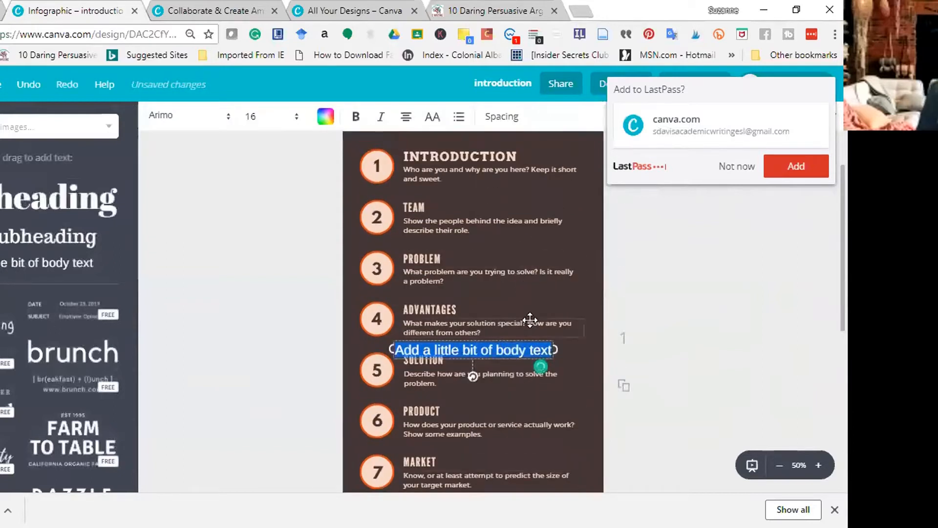
pyautogui.write('Awesom')
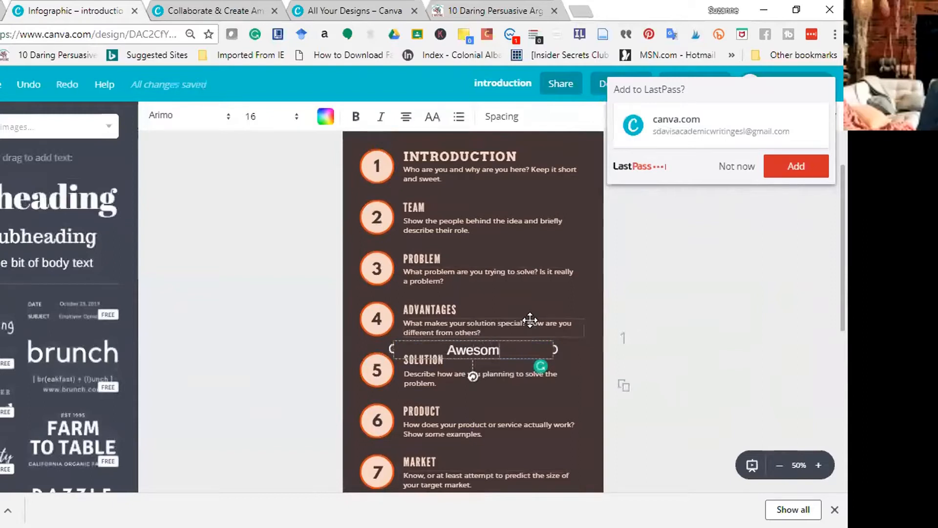
pyautogui.write('e Tutors')
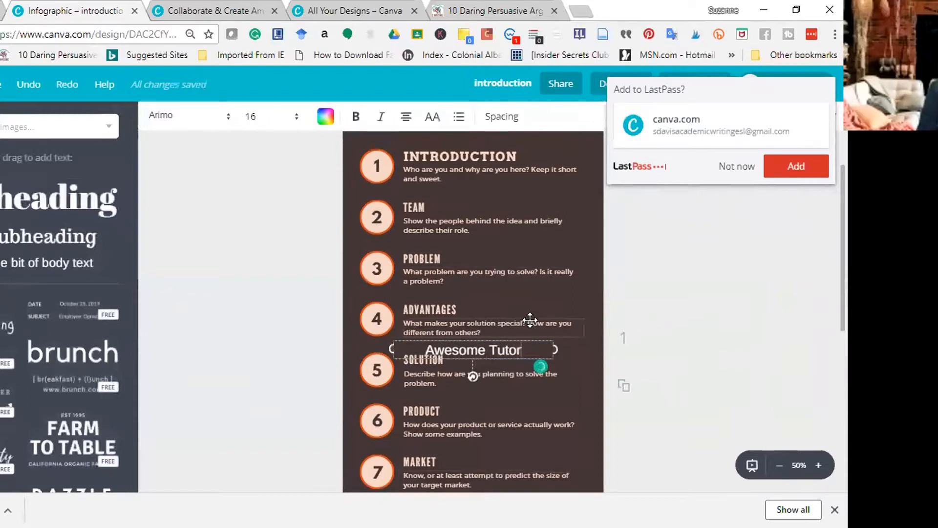
# Step: Format the "Awesome Tutors" text at size 10, bold, and blue from the default palette
pyautogui.click(296, 122)
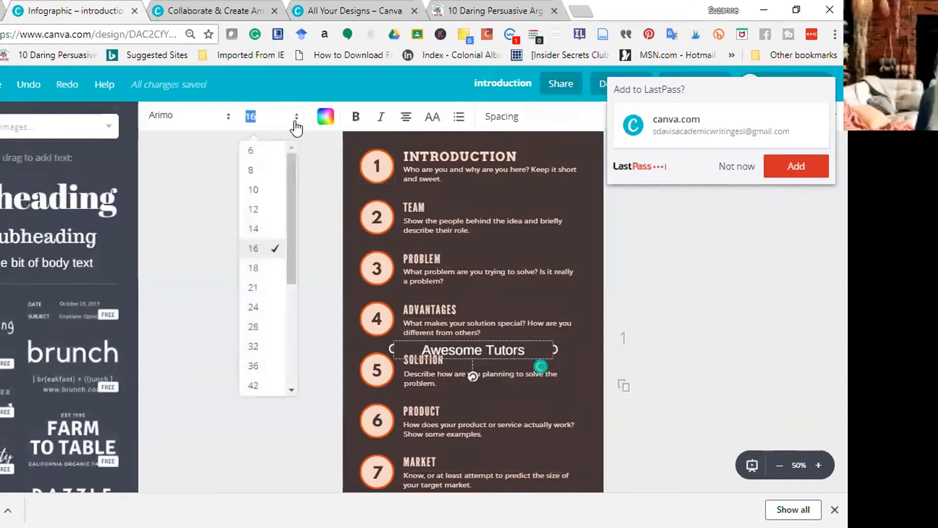
pyautogui.click(268, 189)
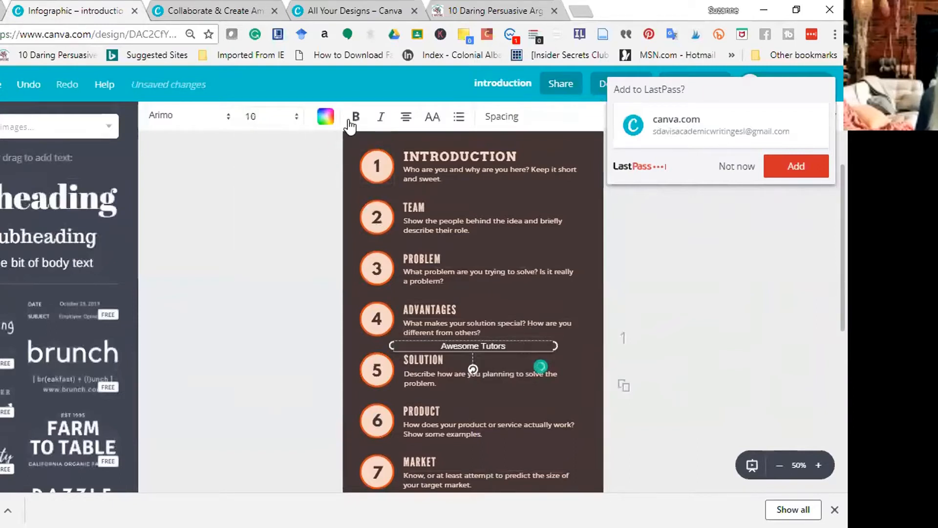
pyautogui.click(356, 121)
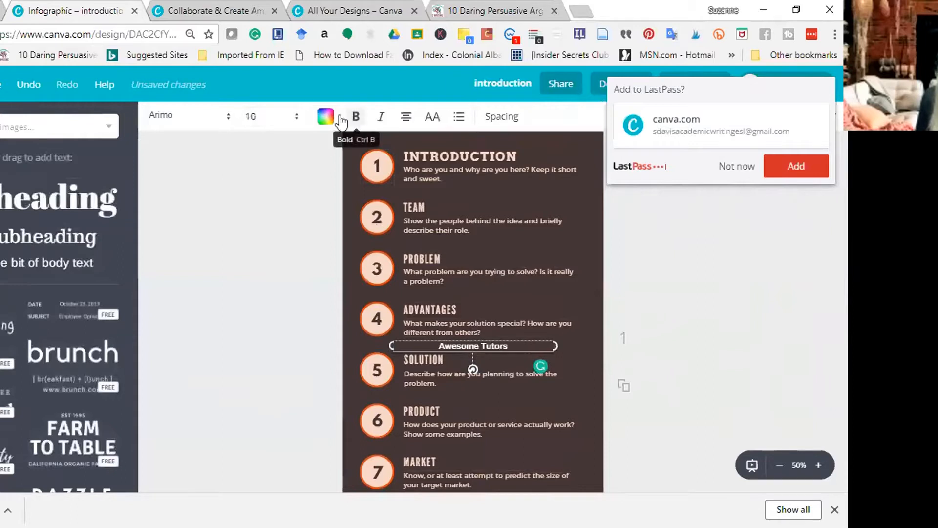
pyautogui.click(325, 117)
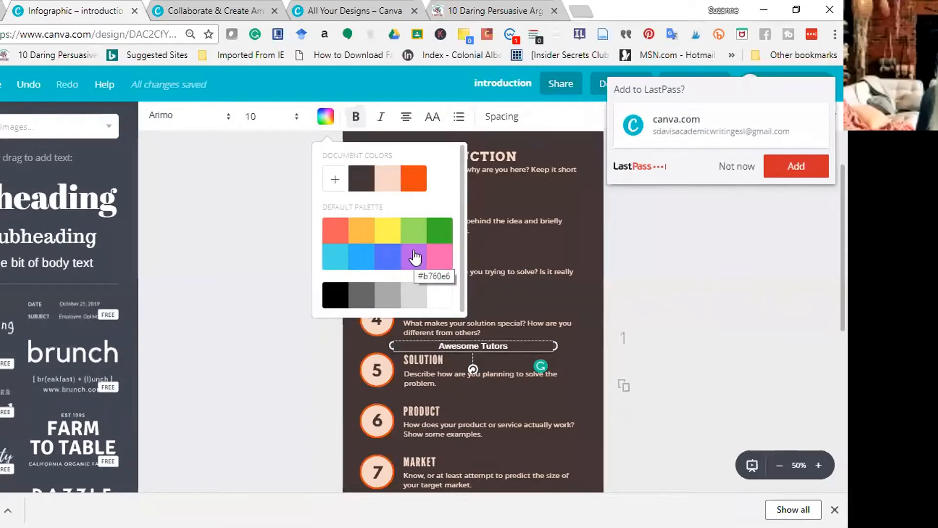
pyautogui.click(389, 259)
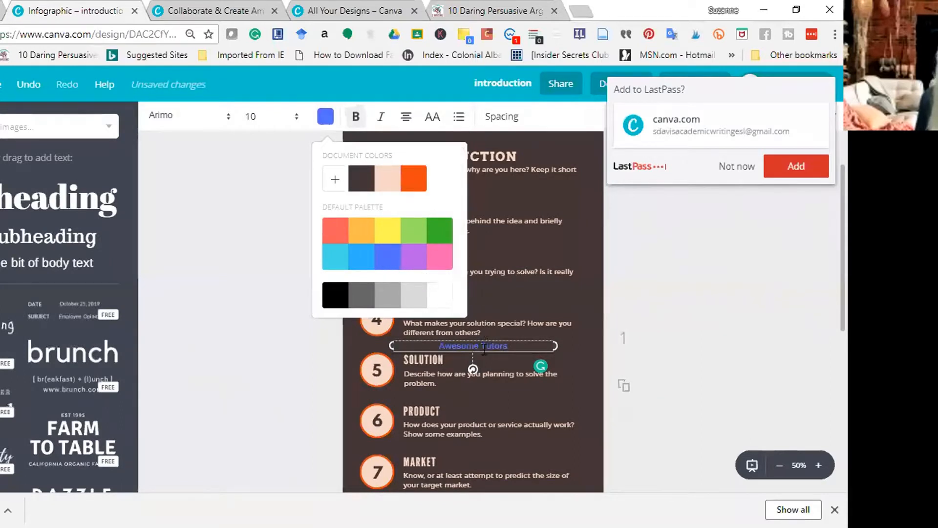
# Step: Move the "Awesome Tutors" text down the page, centre it on the white footer strip, and deselect it
pyautogui.moveTo(481, 338); pyautogui.dragTo(481, 405)
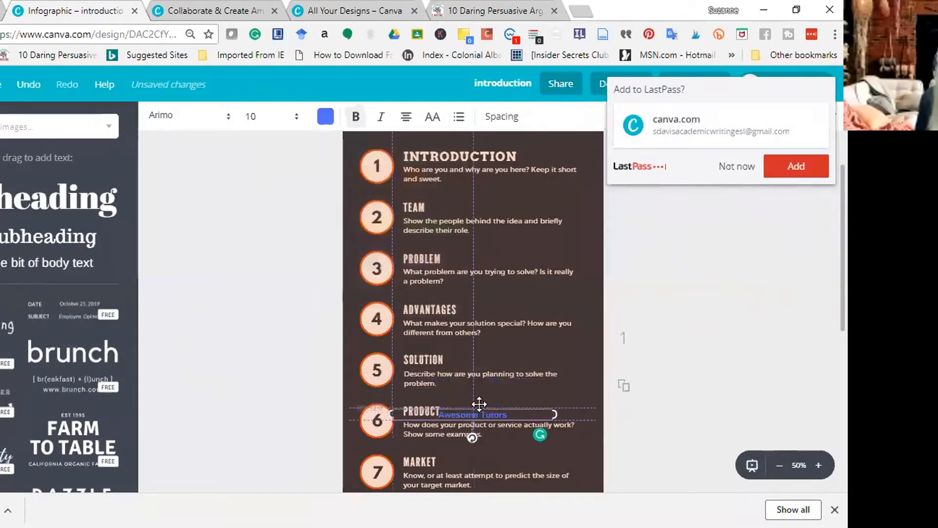
pyautogui.scroll(-3, 481, 321)
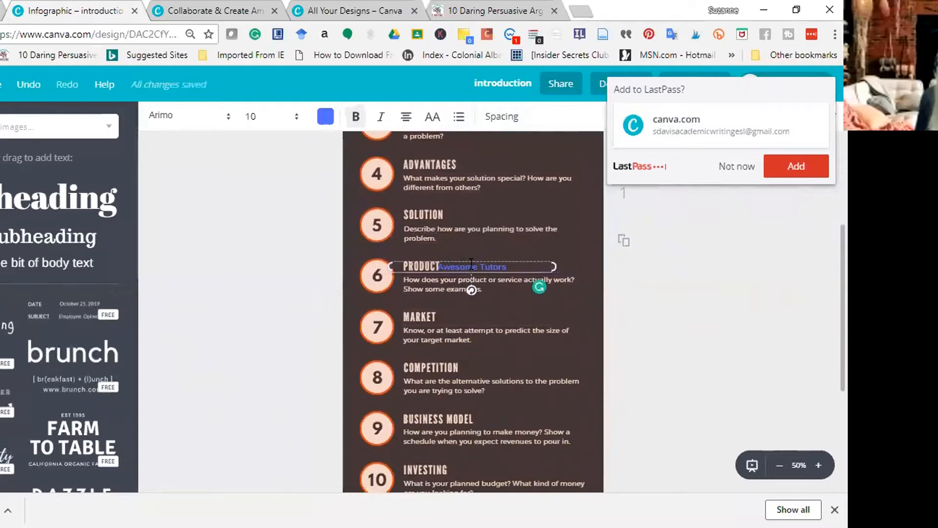
pyautogui.moveTo(467, 260); pyautogui.dragTo(489, 429)
pyautogui.scroll(-5, 475, 357)
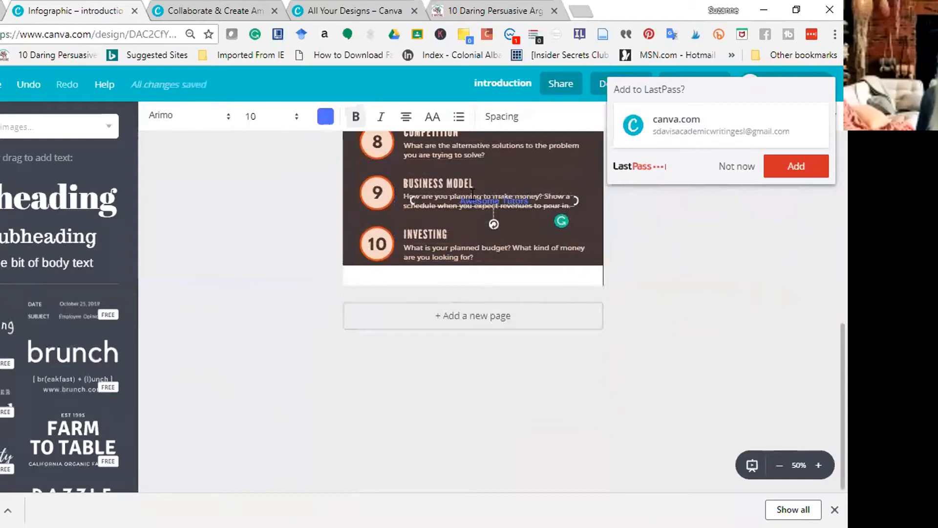
pyautogui.rightClick(463, 217)
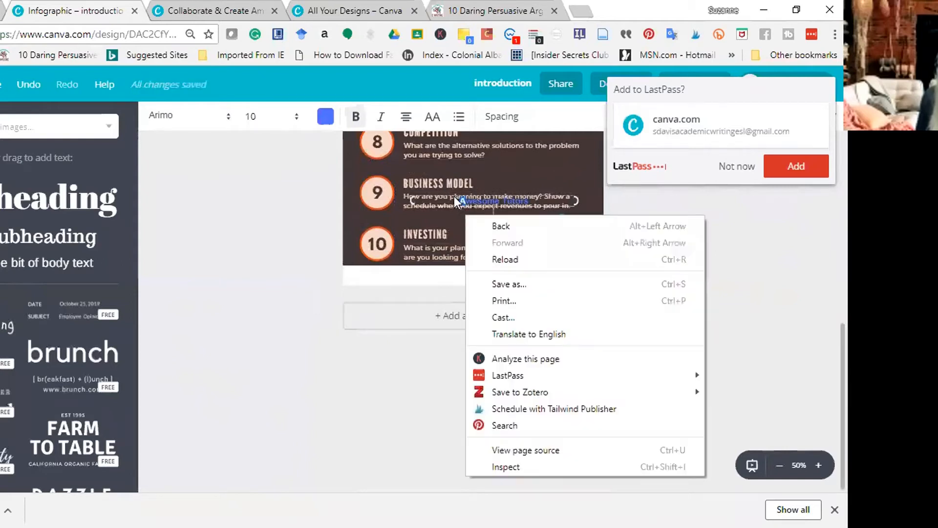
pyautogui.click(454, 196)
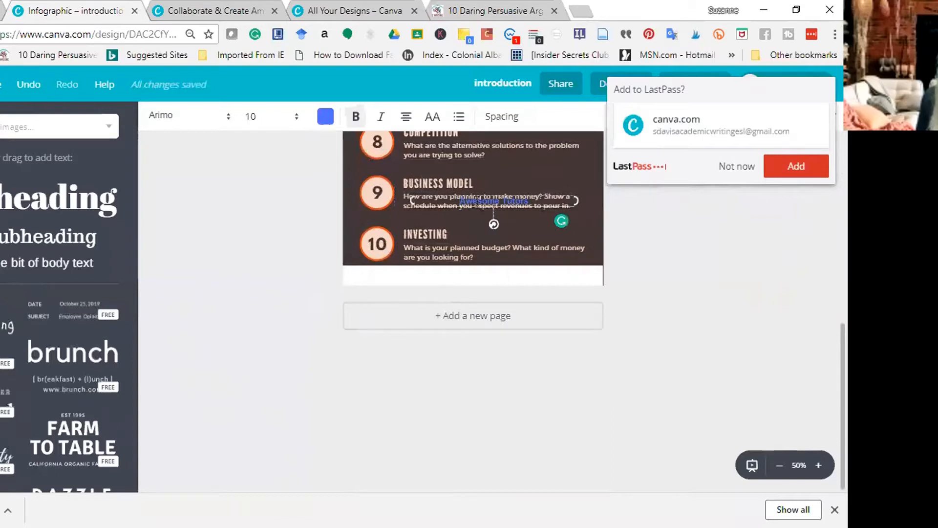
pyautogui.moveTo(477, 188); pyautogui.dragTo(456, 267)
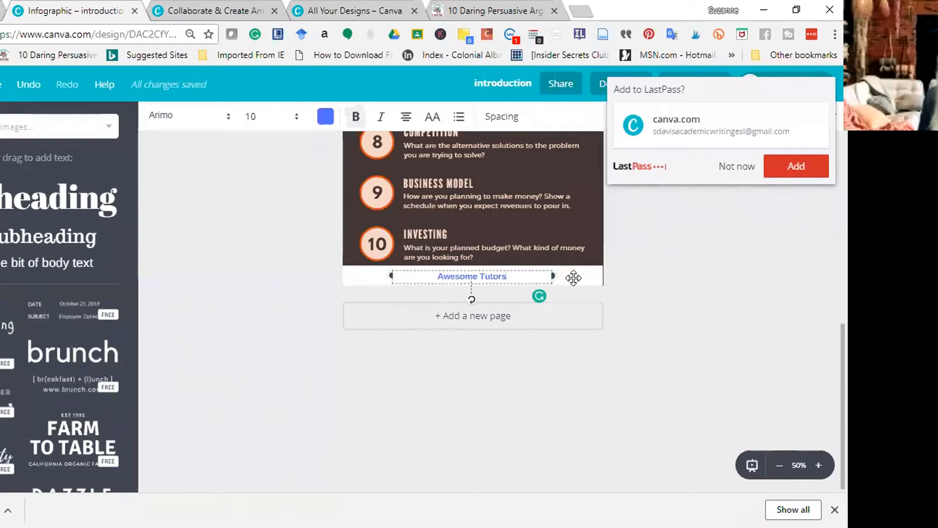
pyautogui.scroll(2, 505, 300)
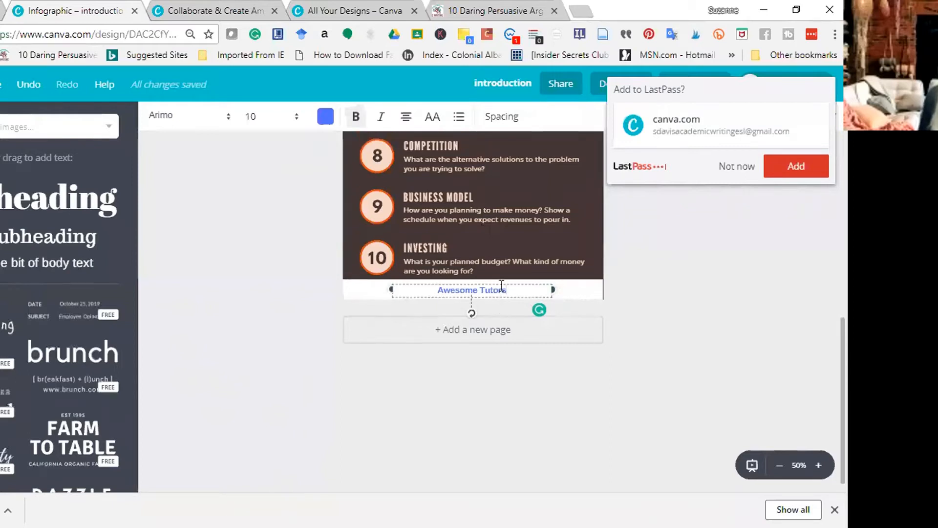
pyautogui.rightClick(503, 287)
pyautogui.click(303, 318)
pyautogui.scroll(8, 312, 309)
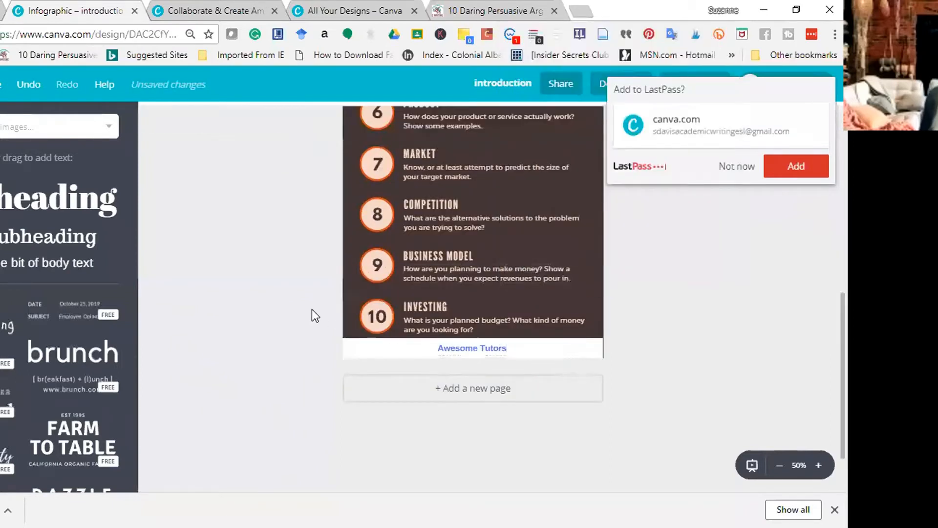
pyautogui.scroll(2, 320, 290)
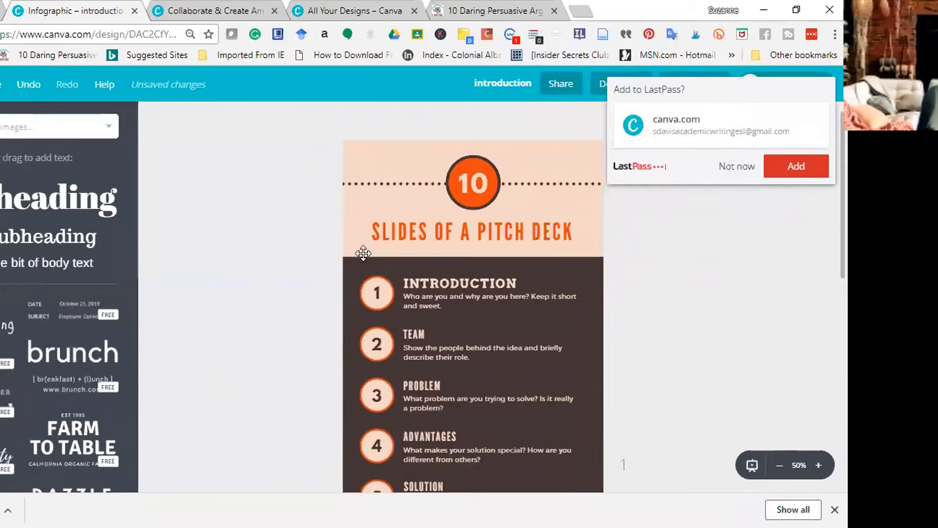